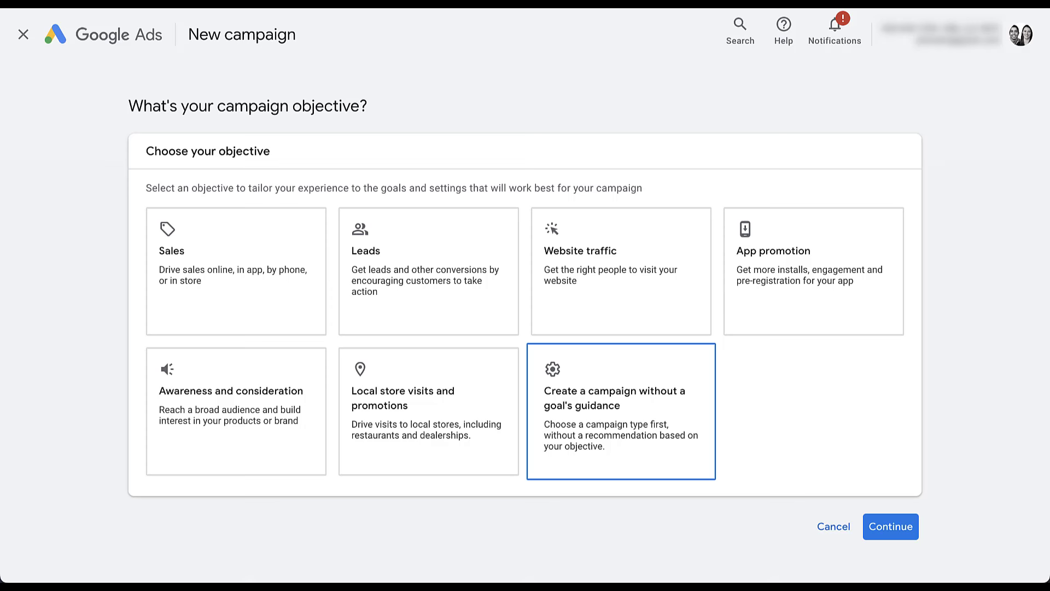
Start a campaign without a goal's guidance and choose Performance Max as the campaign type.
{"action": "left_click", "coordinate": [620, 410]}
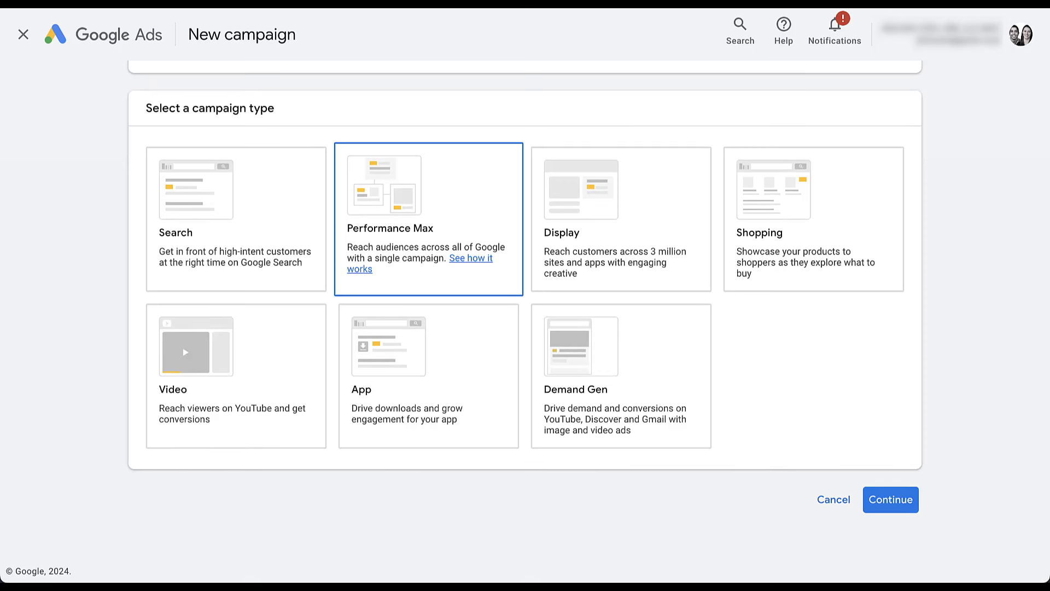
{"action": "left_click", "coordinate": [428, 219]}
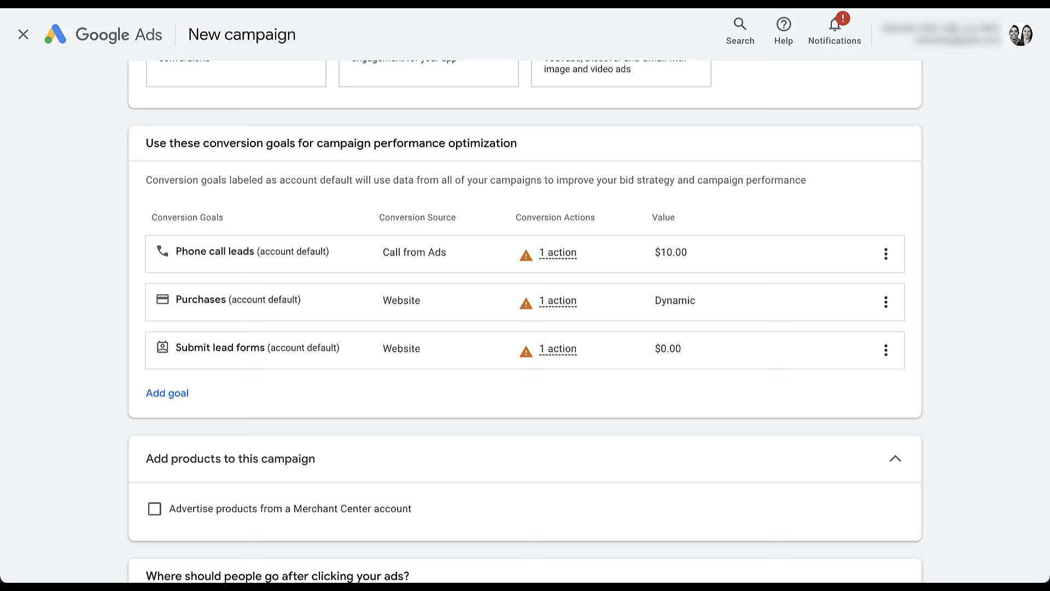
{"action": "scroll", "coordinate": [525, 317], "scroll_direction": "down", "scroll_amount": 5}
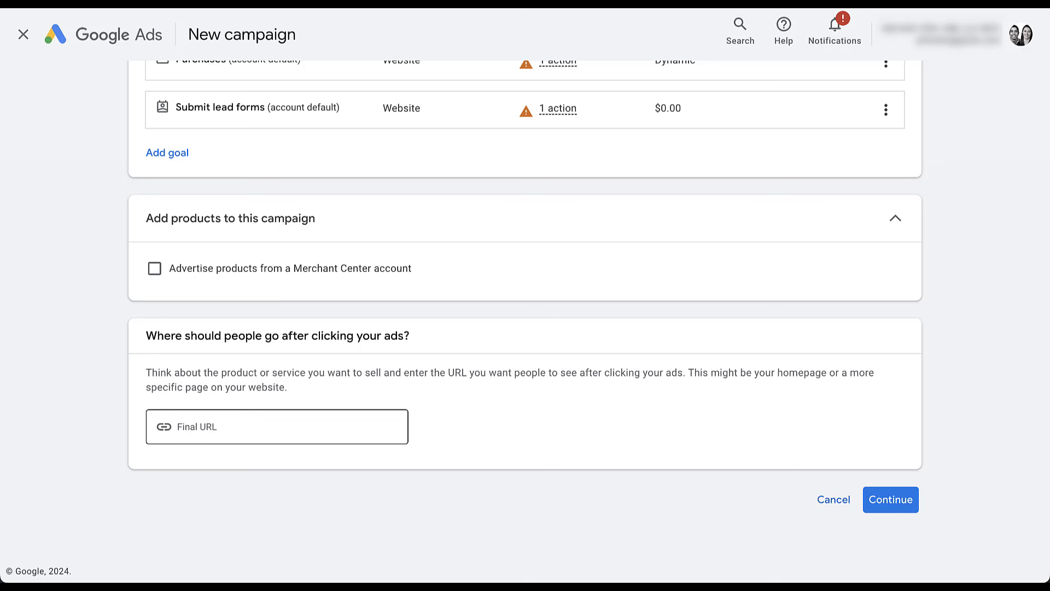
{"action": "left_click", "coordinate": [276, 426]}
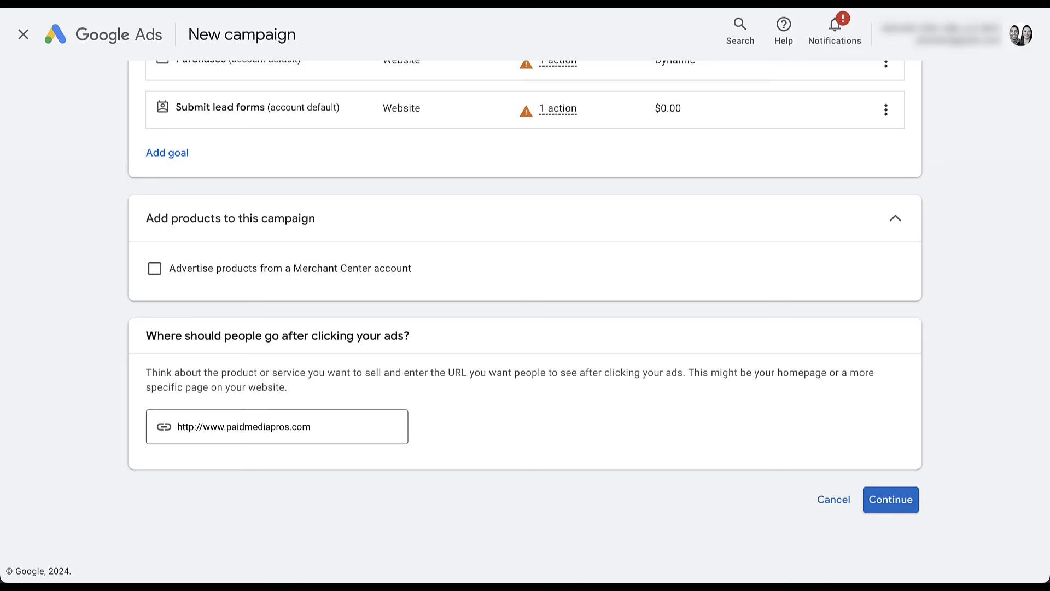
{"action": "left_click", "coordinate": [890, 500]}
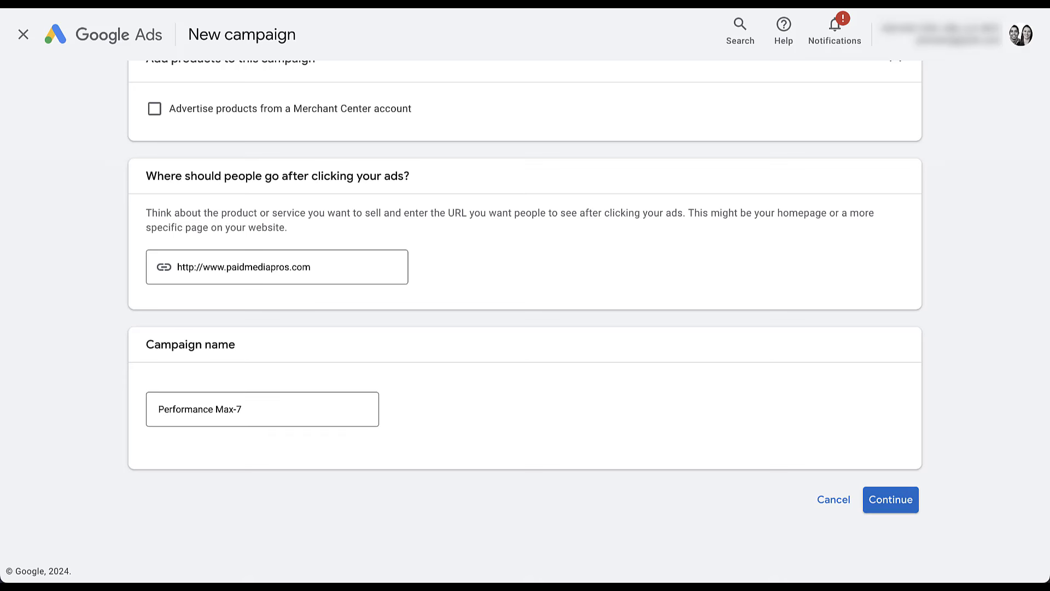
{"action": "left_click", "coordinate": [890, 500]}
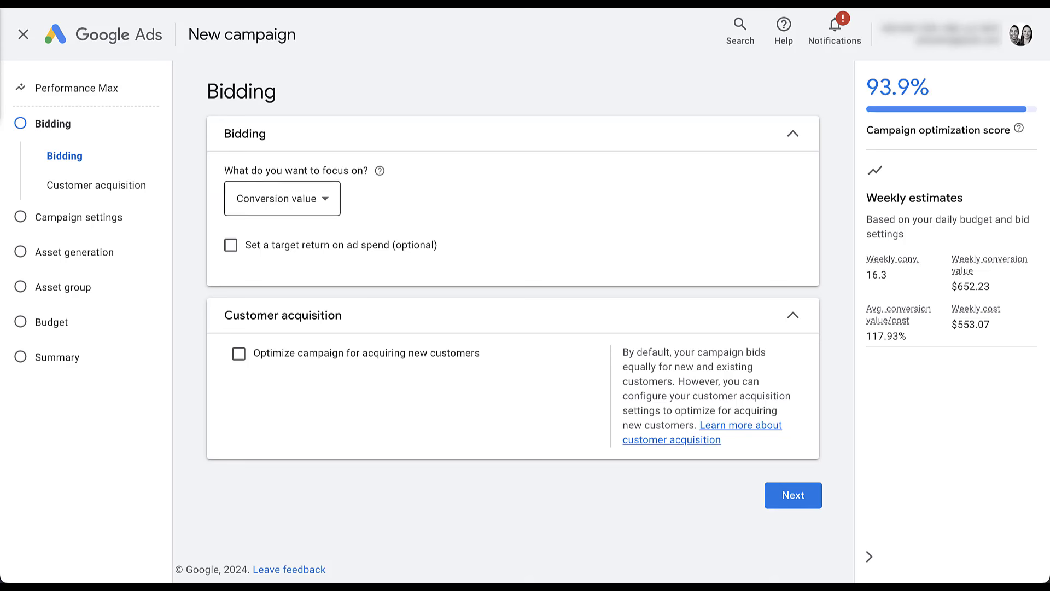
Set the bidding focus to Conversions without a target cost per action.
{"action": "left_click", "coordinate": [282, 199]}
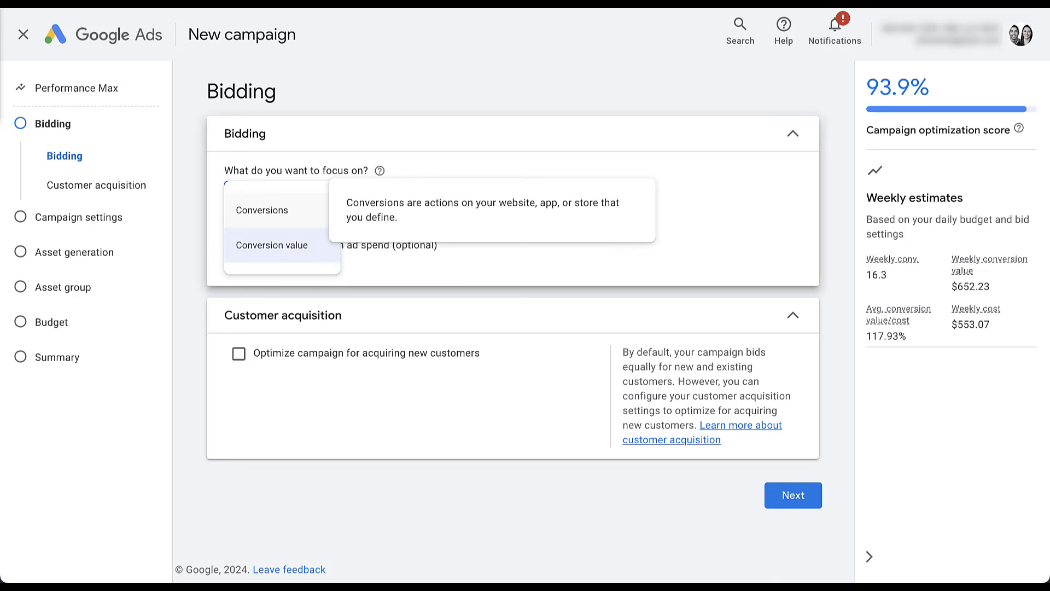
{"action": "key", "text": "Escape"}
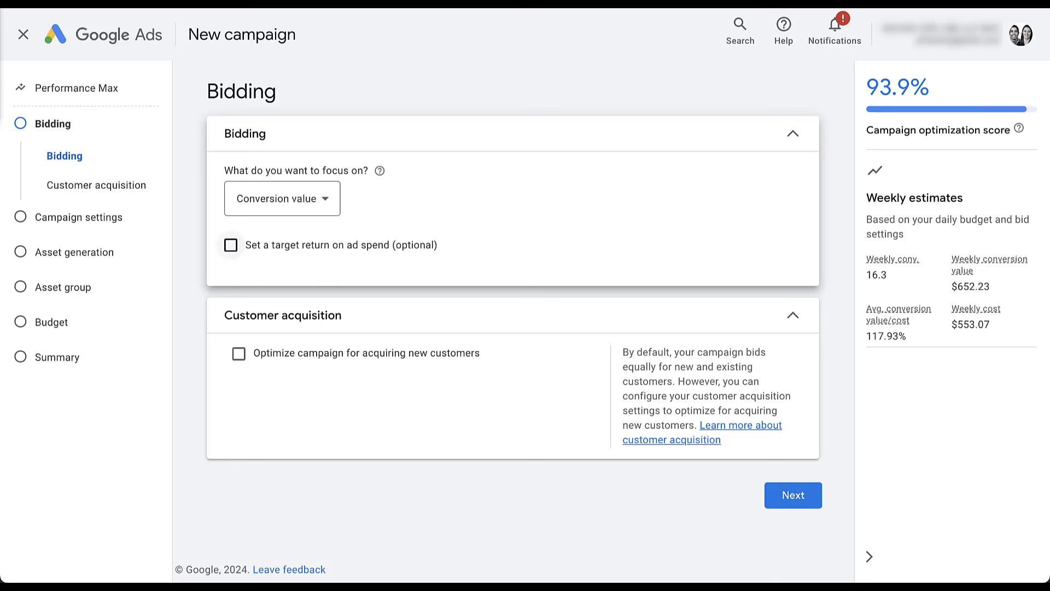
{"action": "left_click", "coordinate": [231, 245]}
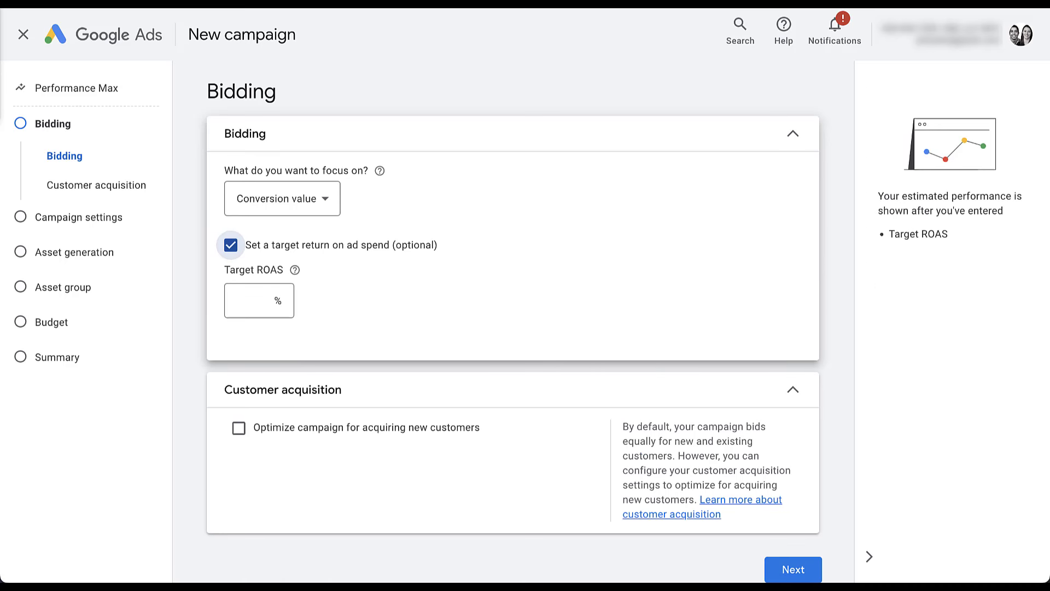
{"action": "left_click", "coordinate": [282, 199]}
{"action": "left_click", "coordinate": [263, 210]}
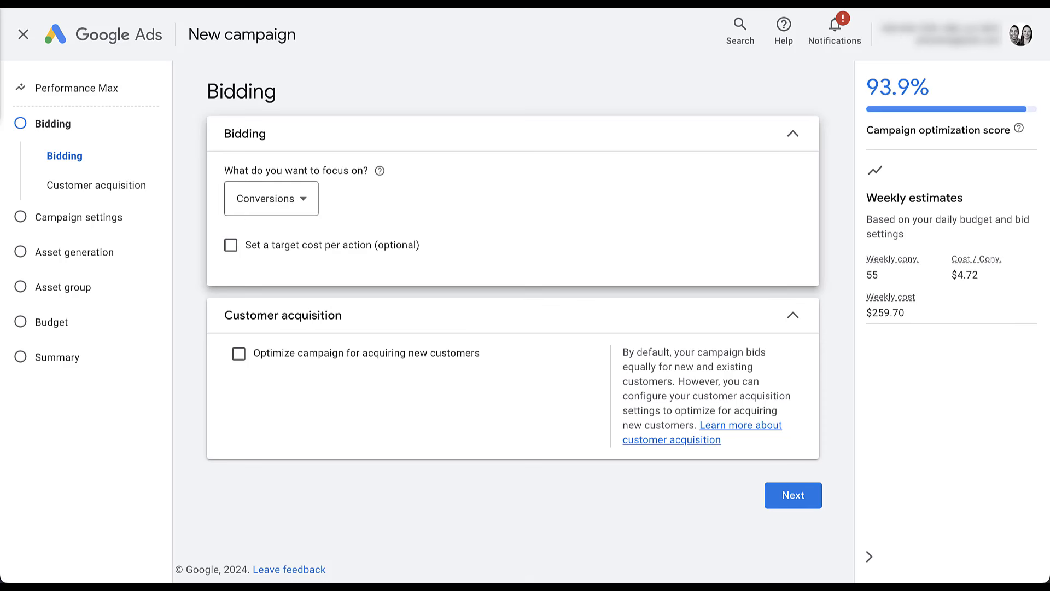
{"action": "left_click", "coordinate": [230, 244]}
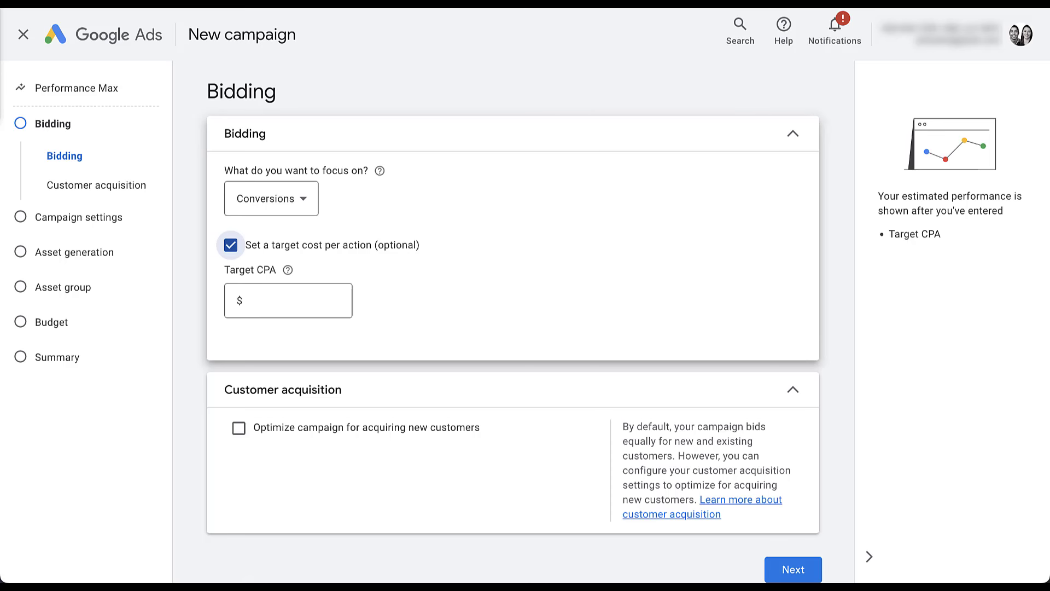
{"action": "left_click", "coordinate": [231, 245]}
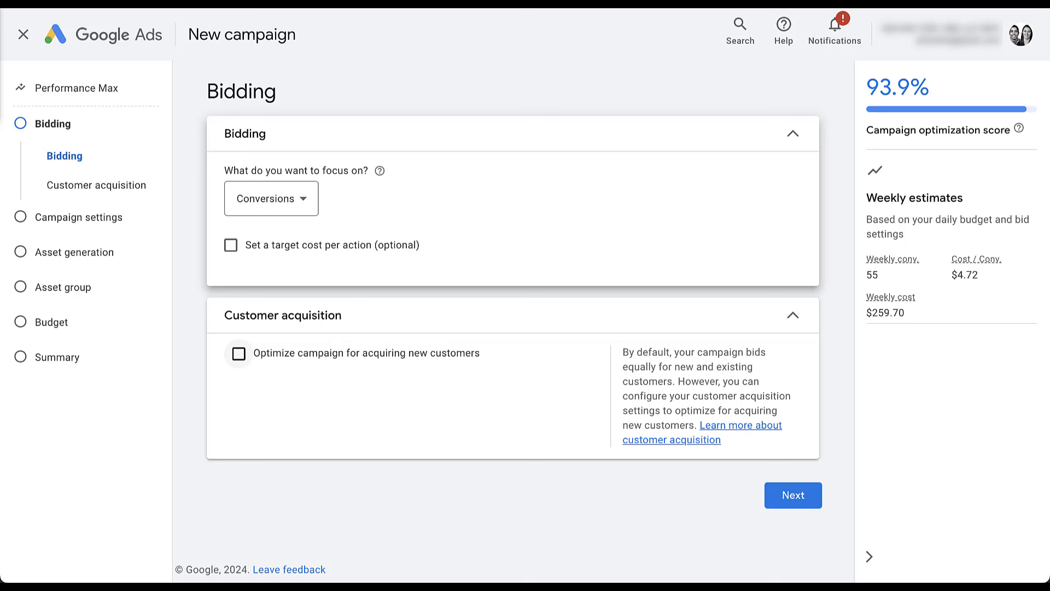
Try optimizing the campaign for customer acquisition with the Only bid for new customers option.
{"action": "left_click", "coordinate": [238, 353]}
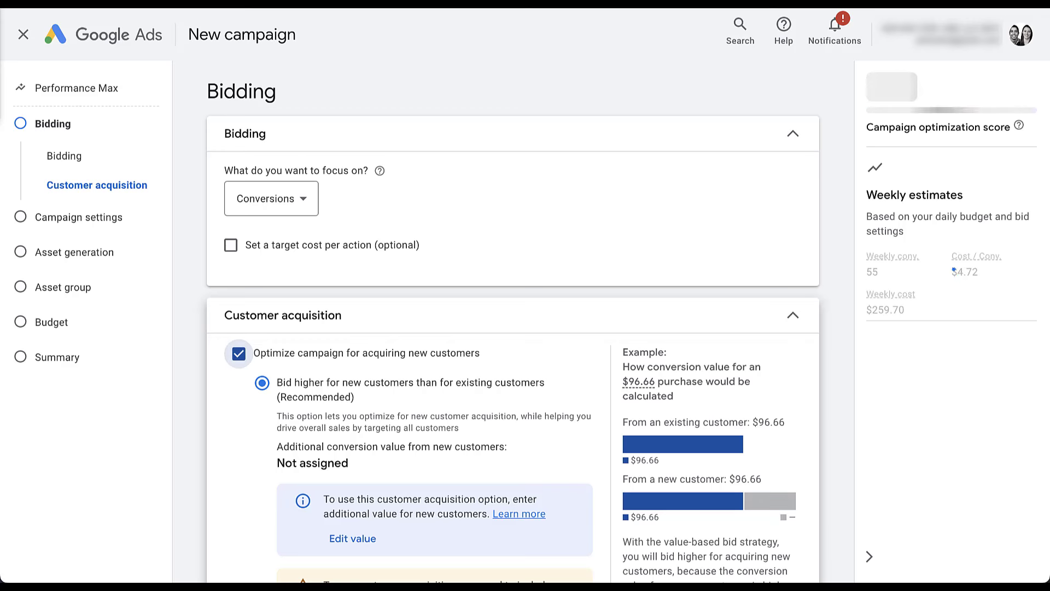
{"action": "scroll", "coordinate": [238, 352], "scroll_direction": "down", "scroll_amount": 1}
{"action": "scroll", "coordinate": [528, 324], "scroll_direction": "down", "scroll_amount": 5}
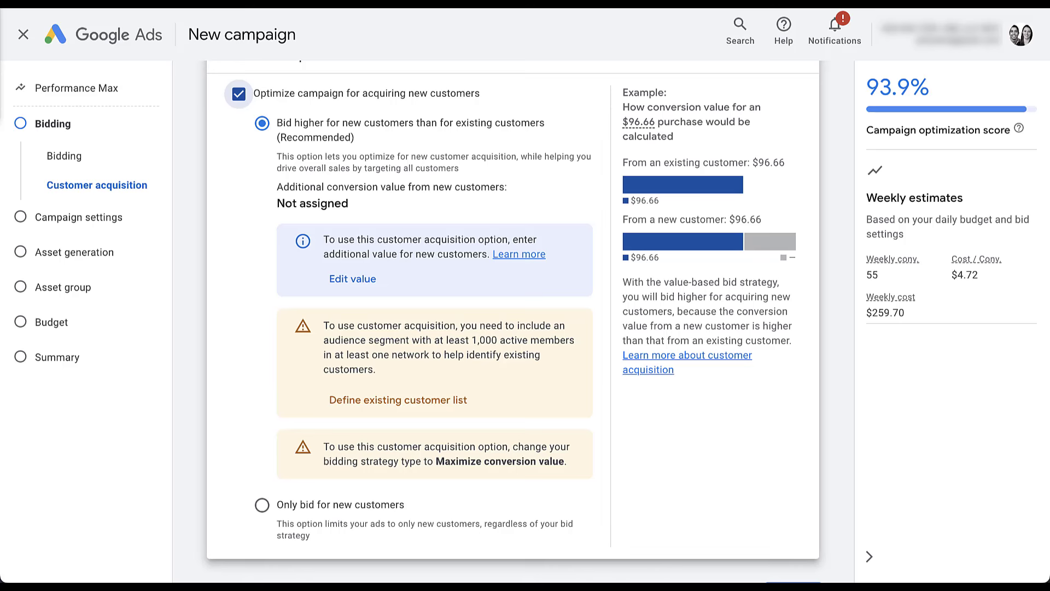
{"action": "left_click", "coordinate": [262, 505]}
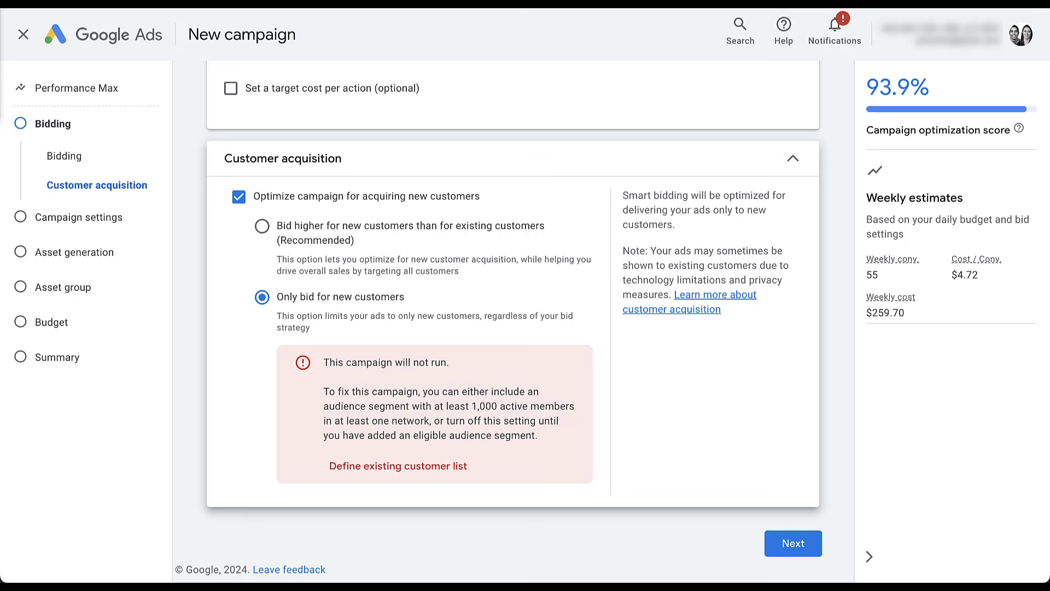
{"action": "left_click", "coordinate": [238, 196]}
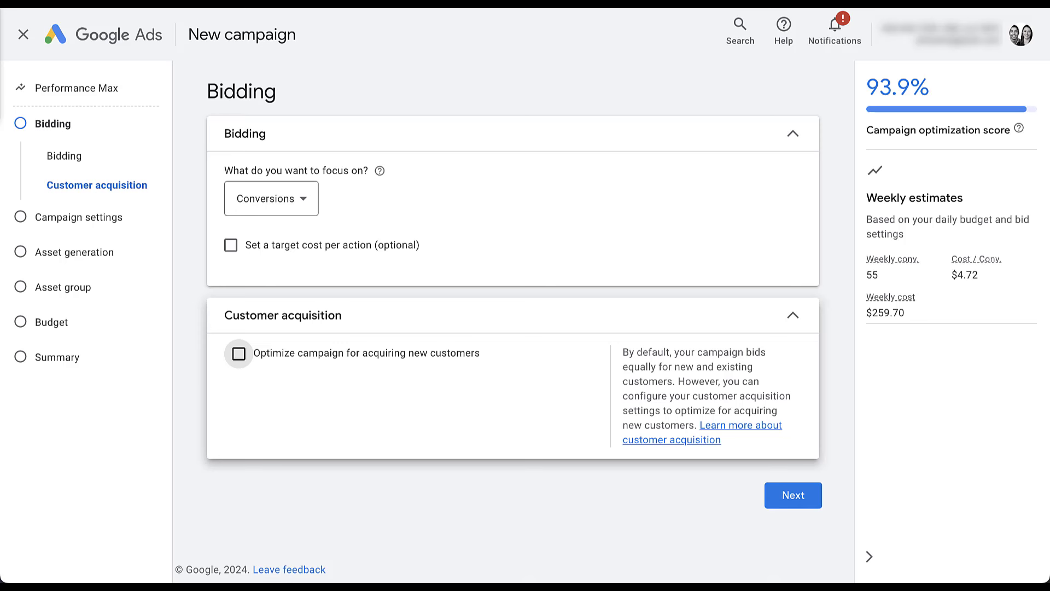
Proceed to the campaign settings and target the United States as the location.
{"action": "left_click", "coordinate": [793, 495]}
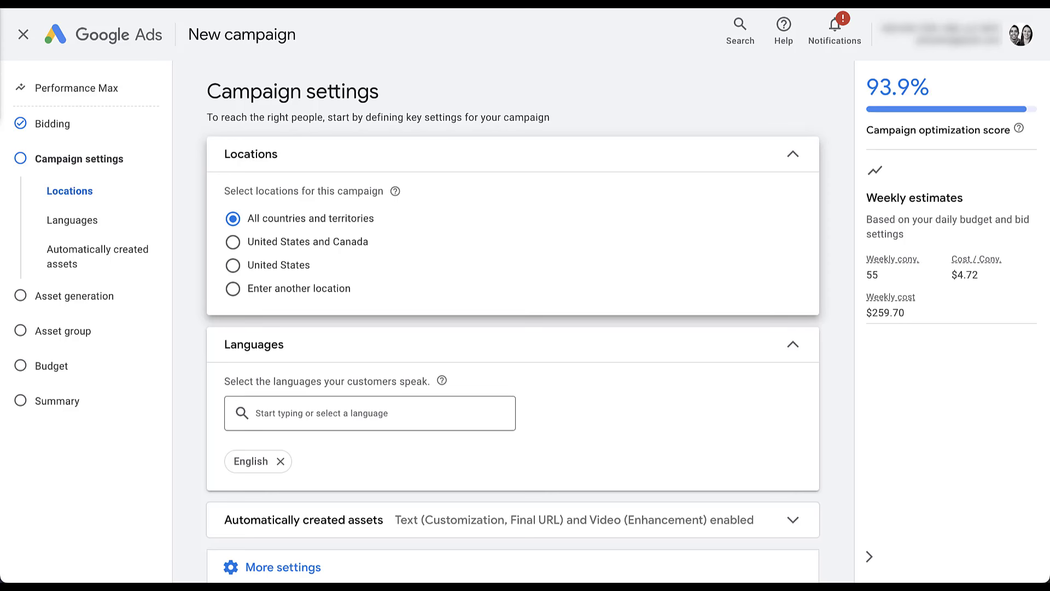
{"action": "left_click", "coordinate": [233, 266]}
Expand the automatically created assets settings and review the text asset options.
{"action": "scroll", "coordinate": [512, 321], "scroll_direction": "down", "scroll_amount": 2}
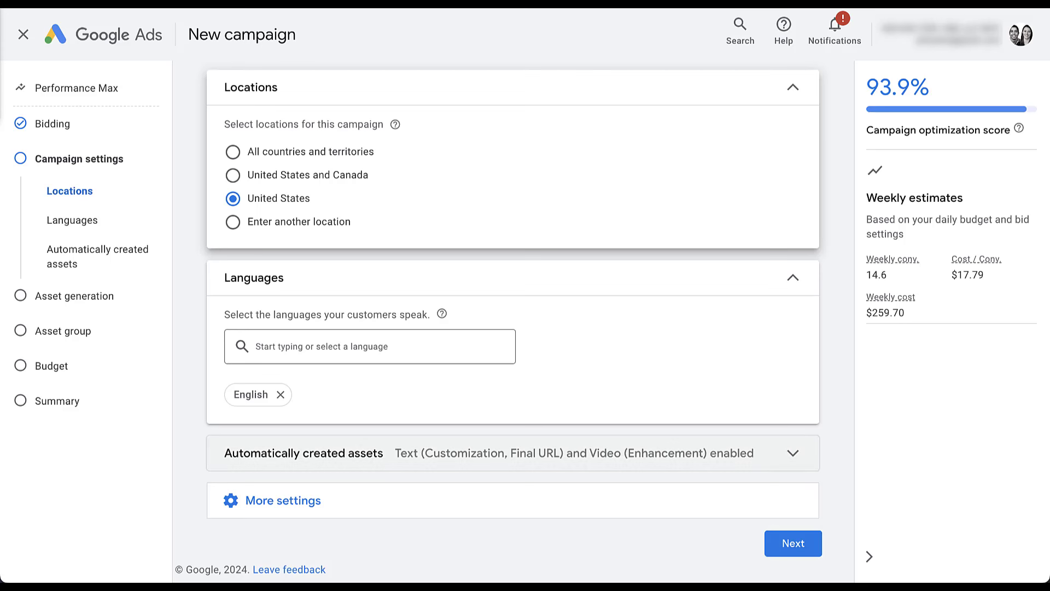
{"action": "left_click", "coordinate": [512, 453]}
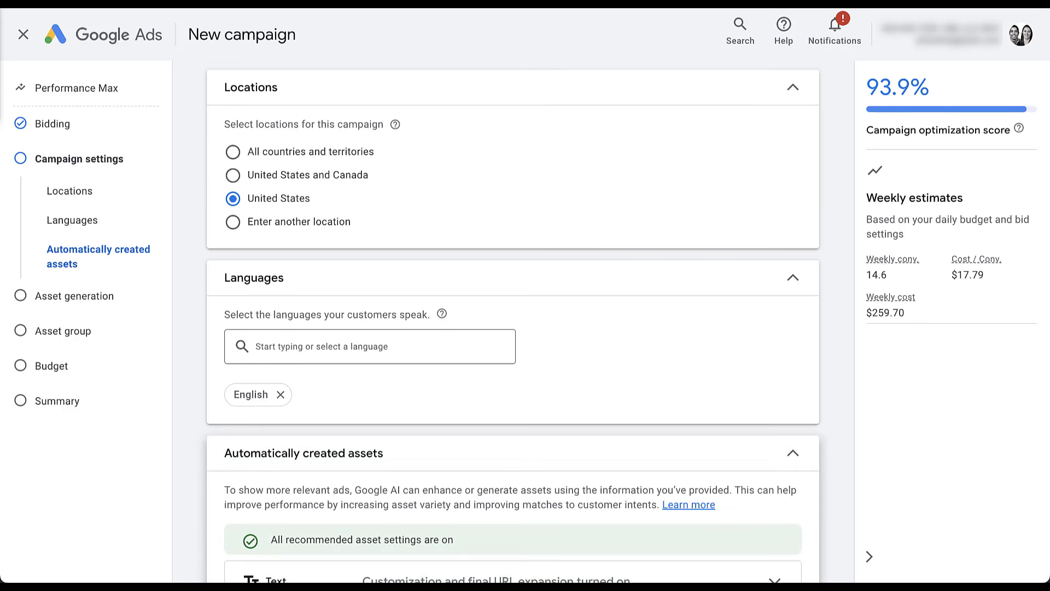
{"action": "scroll", "coordinate": [512, 383], "scroll_direction": "down", "scroll_amount": 3}
{"action": "scroll", "coordinate": [512, 320], "scroll_direction": "down", "scroll_amount": 2}
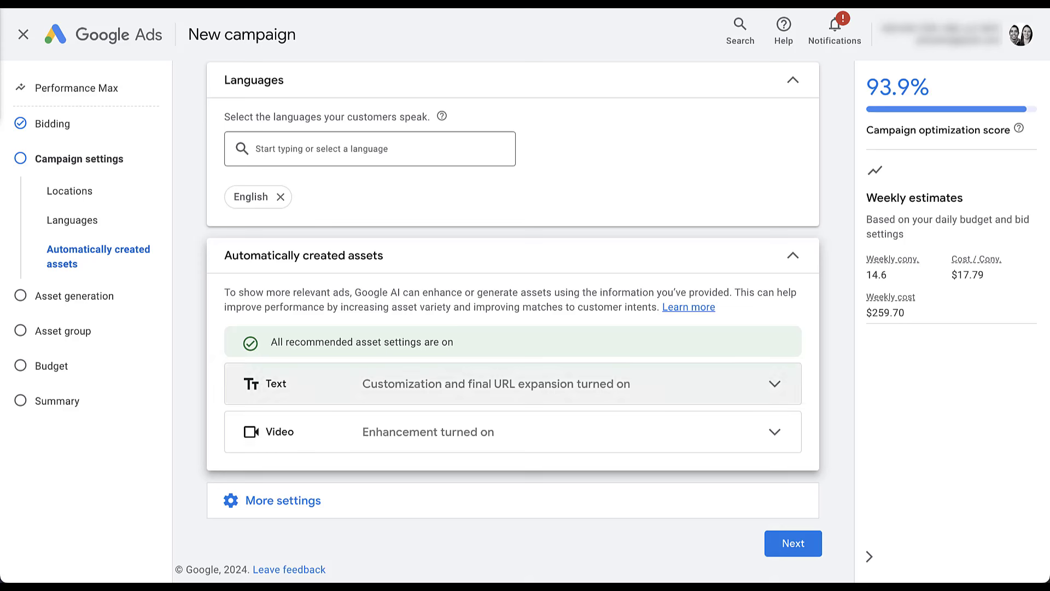
{"action": "left_click", "coordinate": [512, 383]}
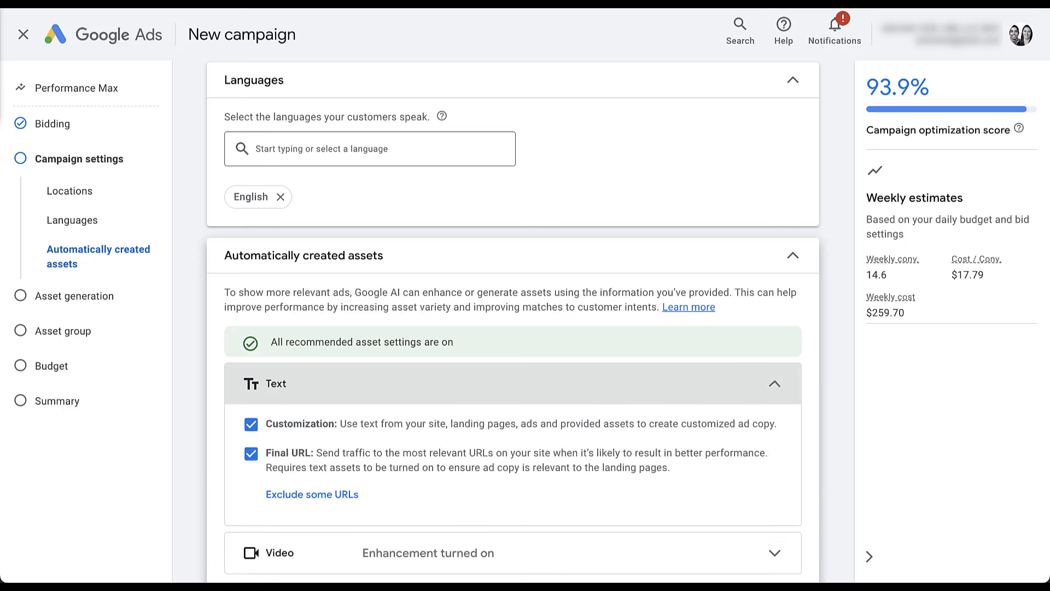
{"action": "scroll", "coordinate": [513, 322], "scroll_direction": "down", "scroll_amount": 3}
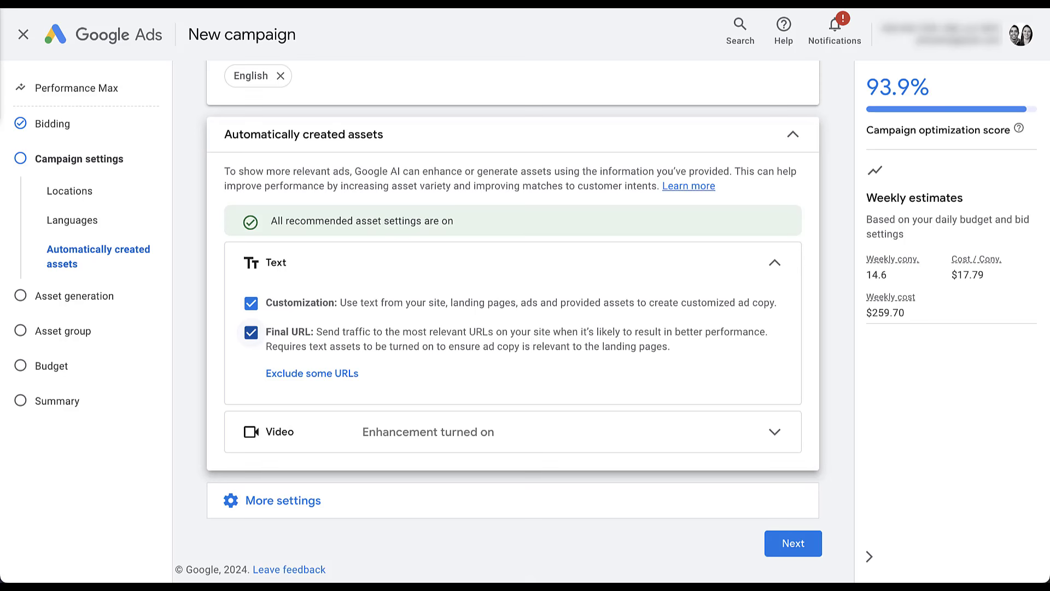
Try turning Final URL expansion off and on, and view the URL exclusion settings without adding any.
{"action": "left_click", "coordinate": [251, 332]}
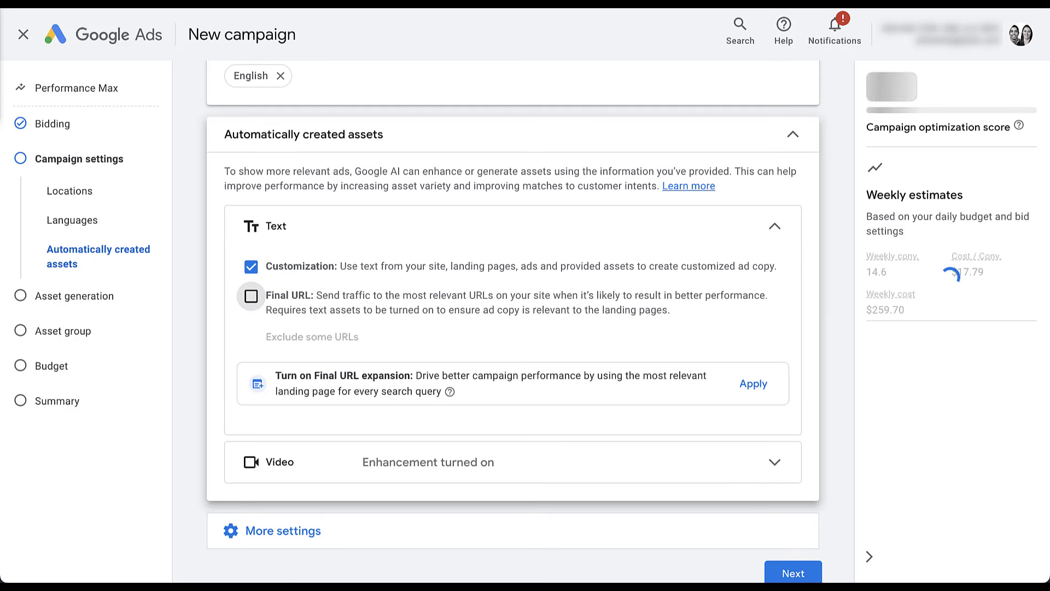
{"action": "left_click", "coordinate": [251, 296]}
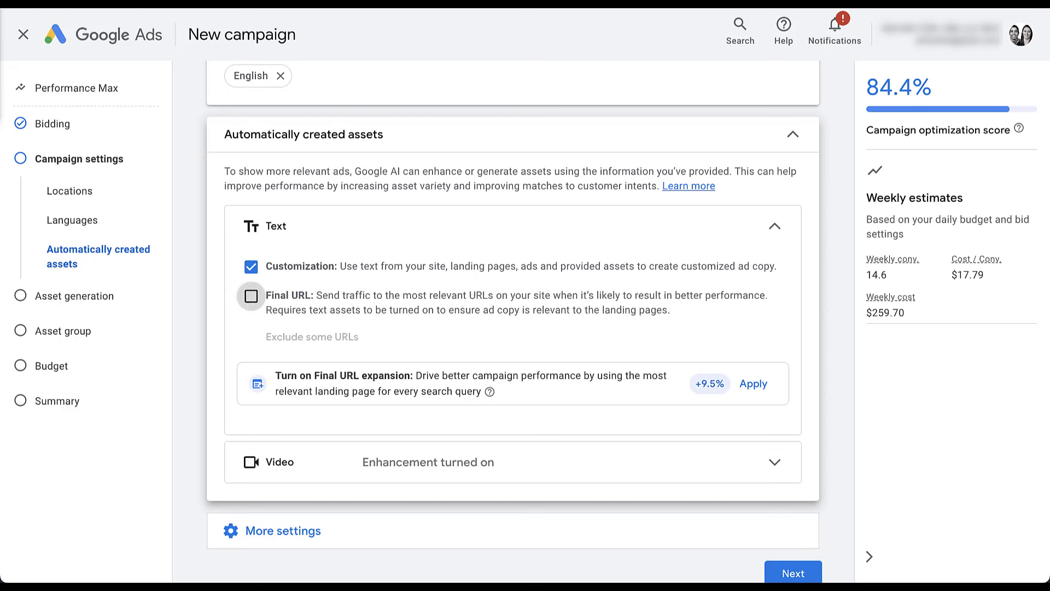
{"action": "left_click", "coordinate": [312, 373]}
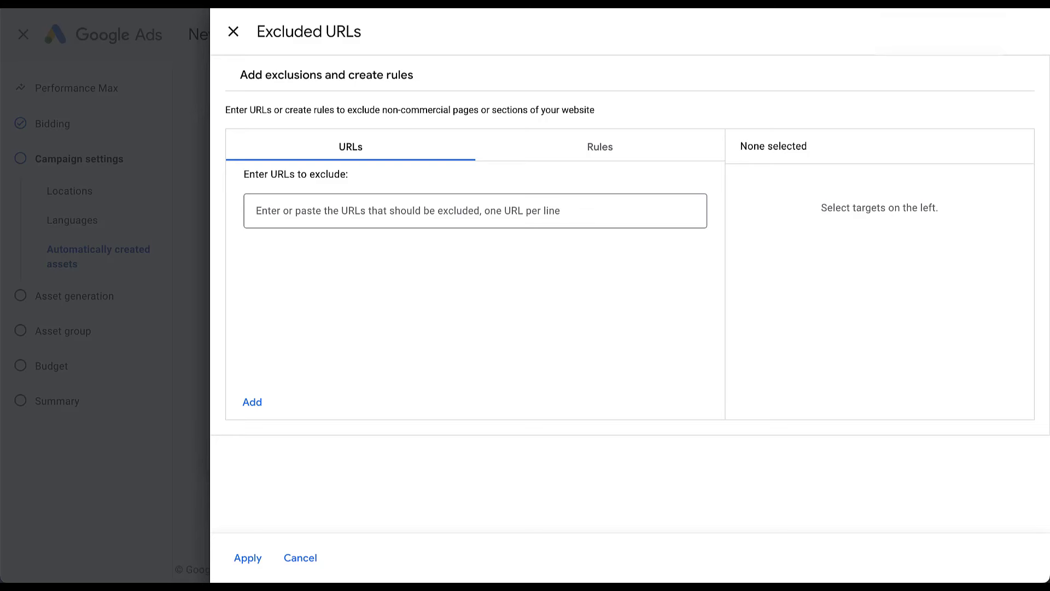
{"action": "left_click", "coordinate": [240, 38]}
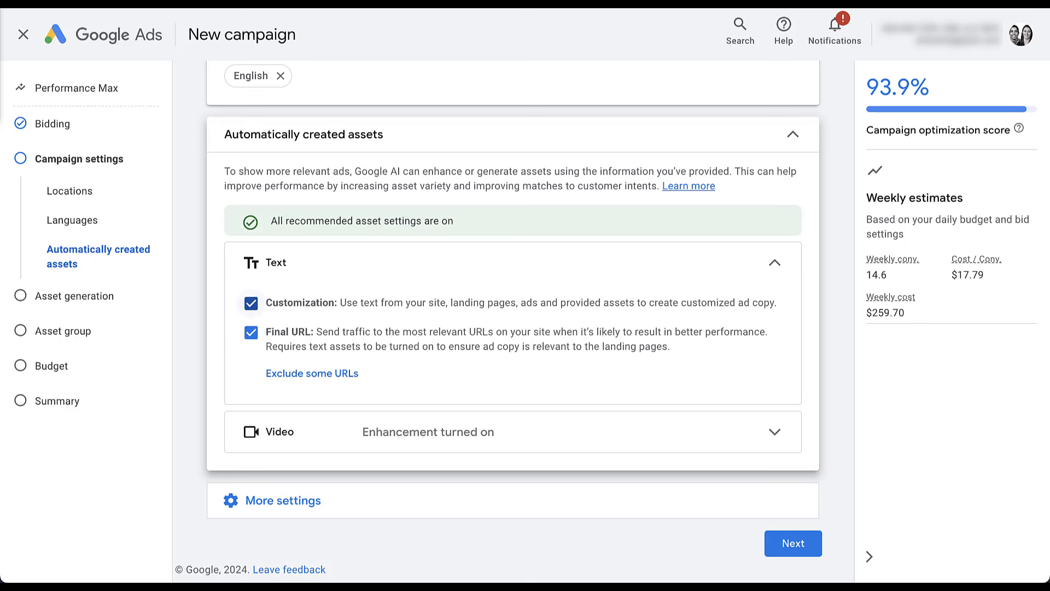
Try turning off text customization, then restore both Customization and Final URL.
{"action": "left_click", "coordinate": [251, 303]}
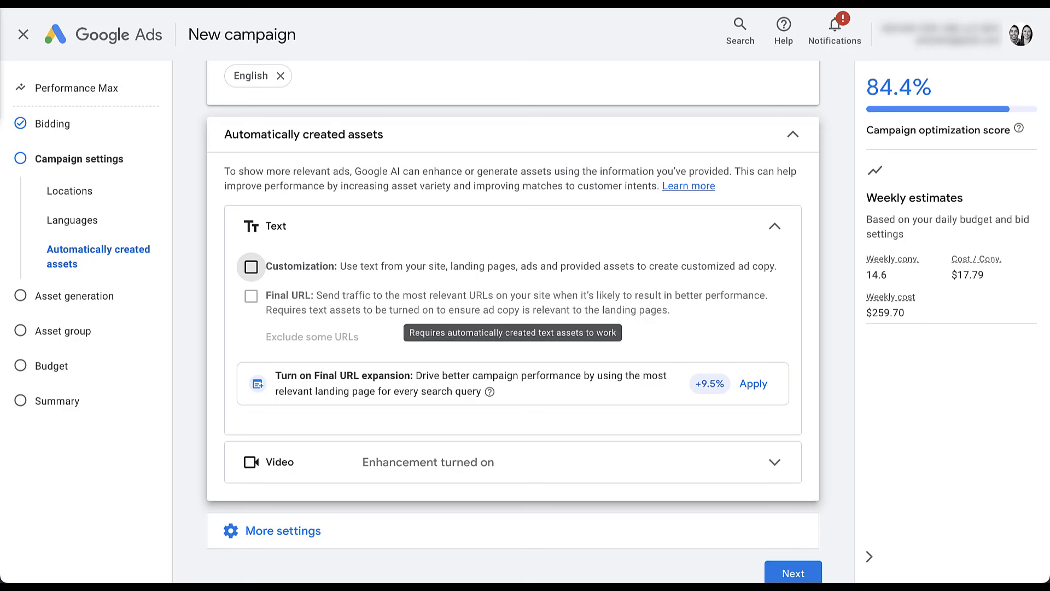
{"action": "left_click", "coordinate": [251, 266]}
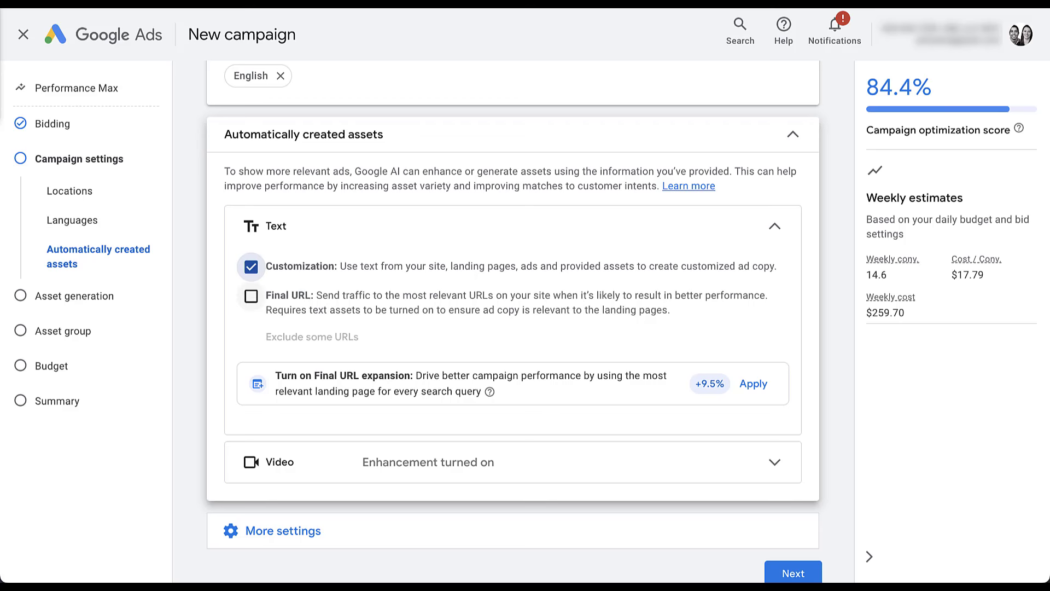
{"action": "left_click", "coordinate": [251, 296]}
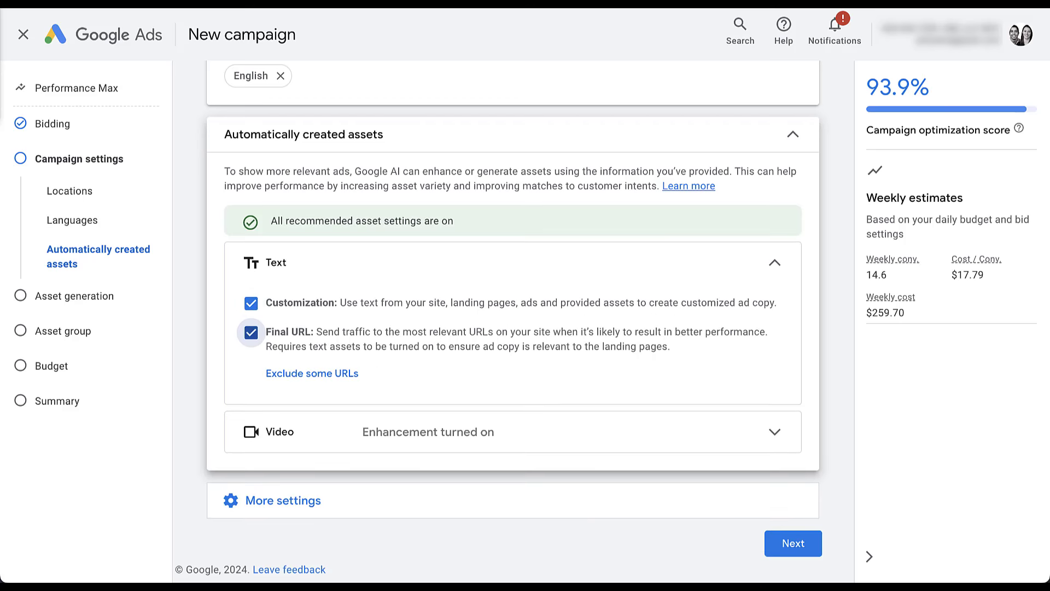
Expand the video asset settings and try switching Enhancement off and back on.
{"action": "left_click", "coordinate": [513, 431]}
{"action": "scroll", "coordinate": [512, 432], "scroll_direction": "down", "scroll_amount": 1}
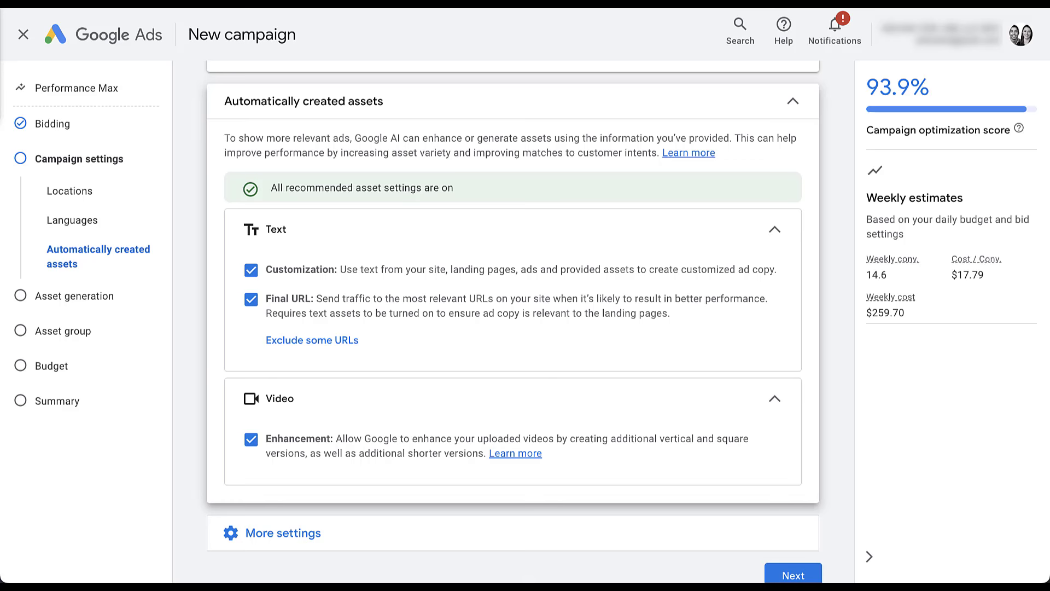
{"action": "left_click", "coordinate": [251, 439]}
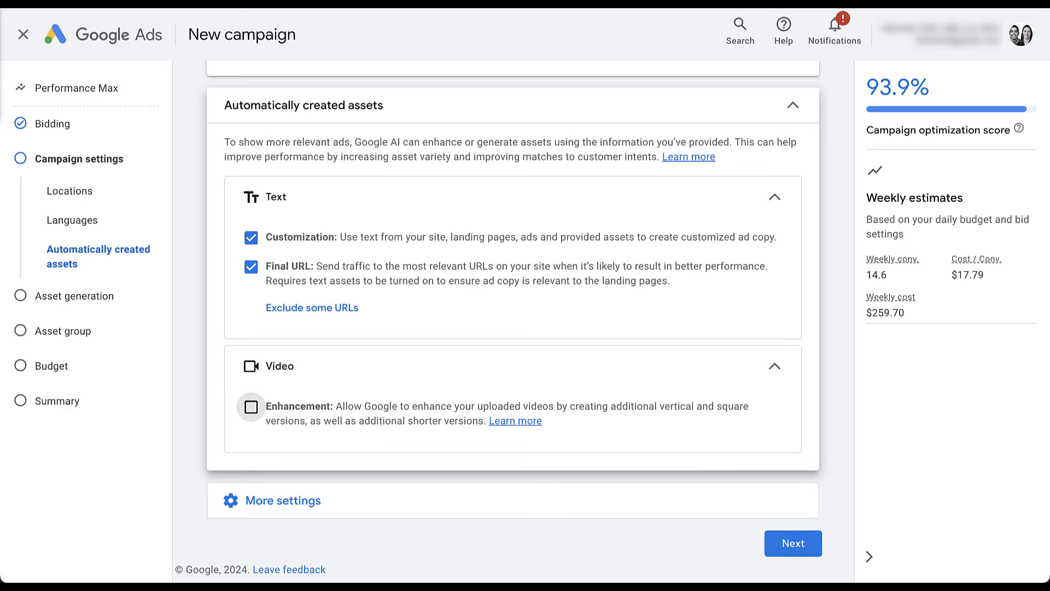
{"action": "left_click", "coordinate": [251, 407]}
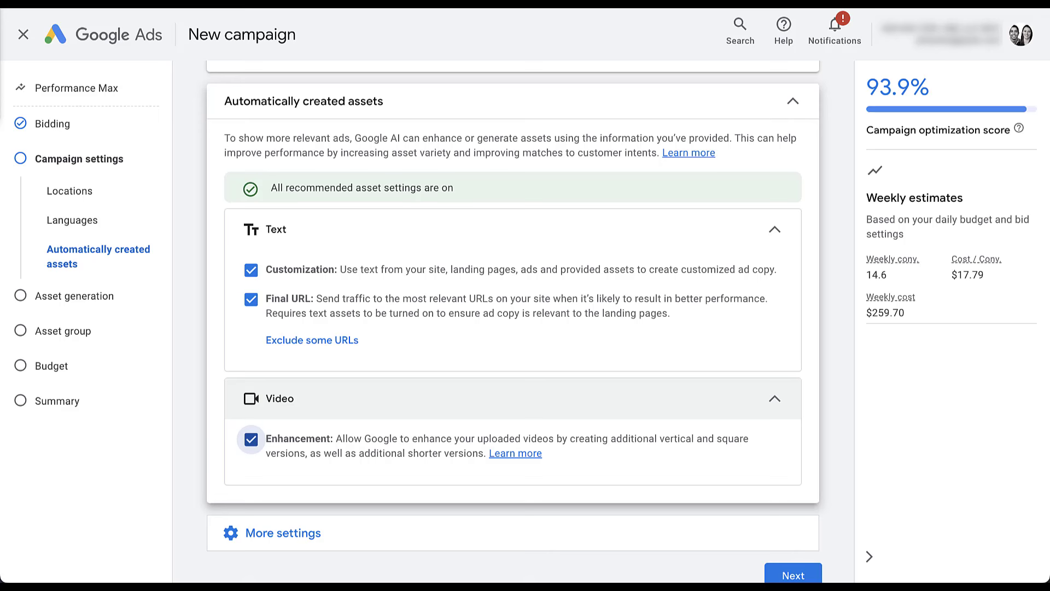
Show the additional campaign settings and open the ad schedule for editing.
{"action": "left_click", "coordinate": [282, 533]}
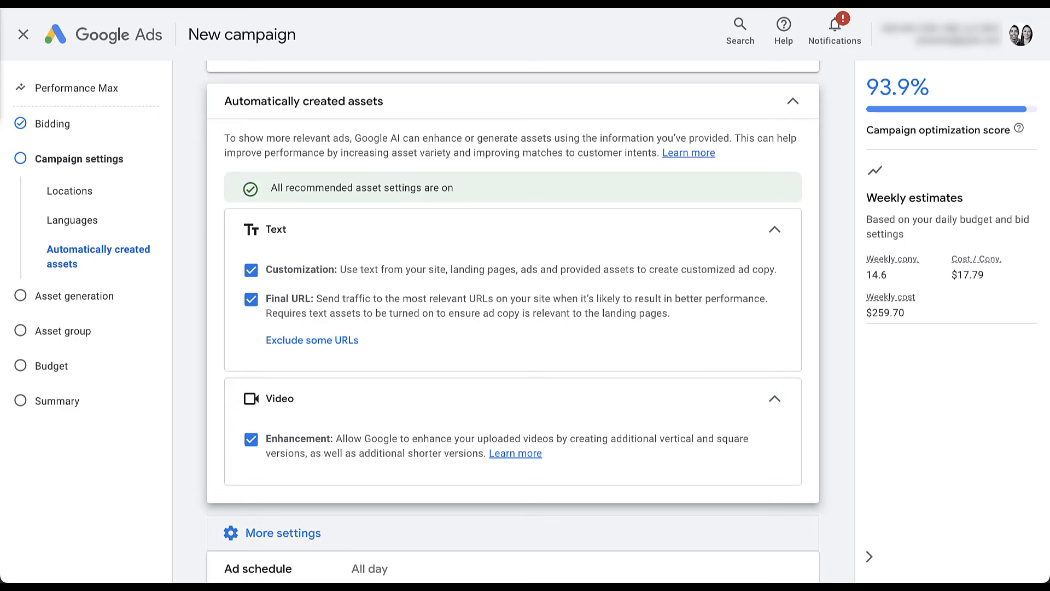
{"action": "scroll", "coordinate": [513, 323], "scroll_direction": "down", "scroll_amount": 4}
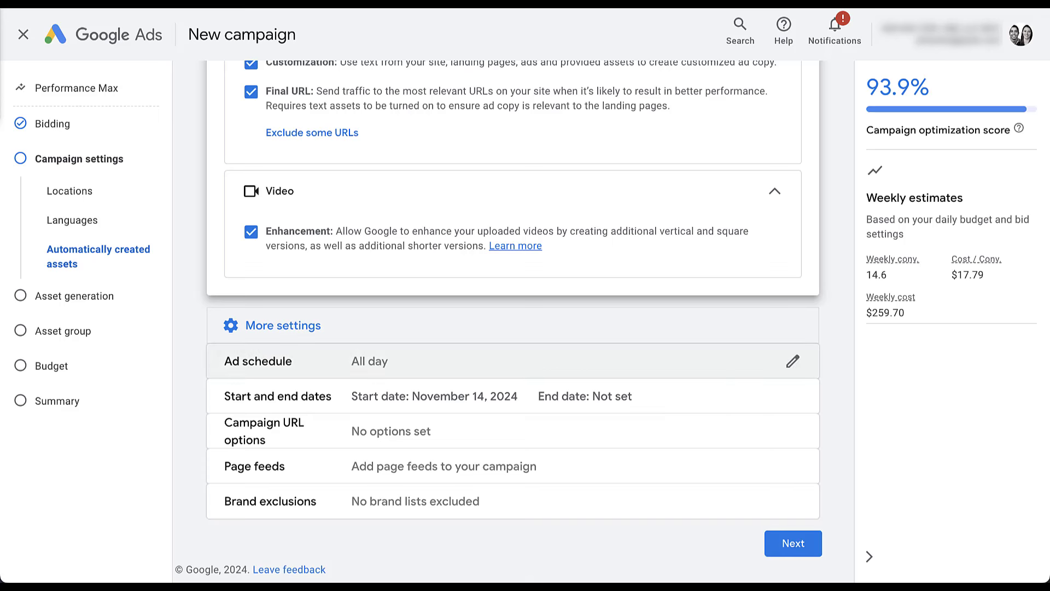
{"action": "left_click", "coordinate": [512, 361]}
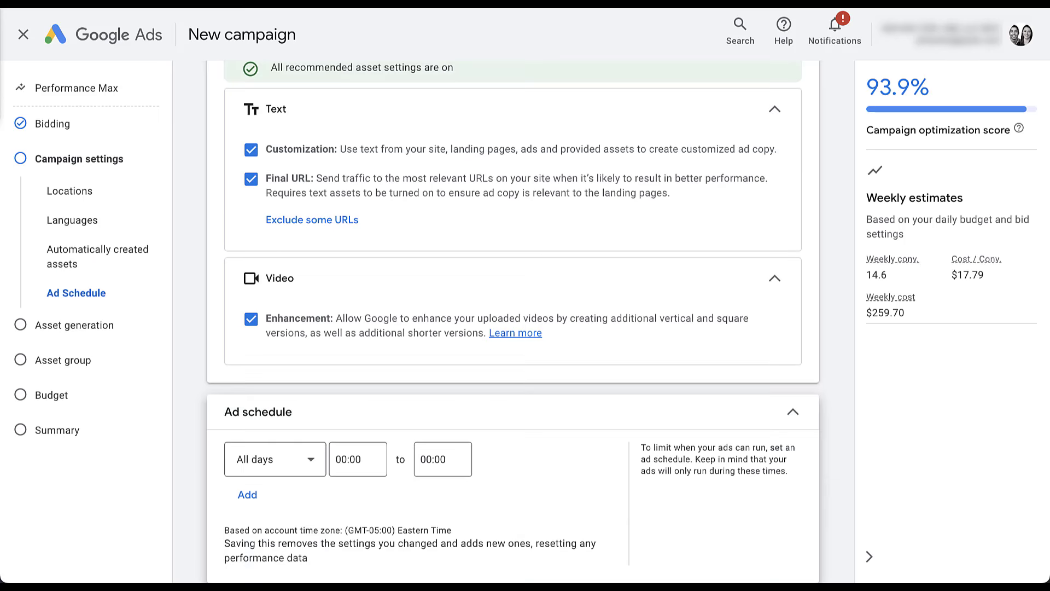
View the ad schedule's day and start time options, then collapse the schedule without changing it.
{"action": "scroll", "coordinate": [512, 350], "scroll_direction": "down", "scroll_amount": 2}
{"action": "left_click", "coordinate": [275, 347]}
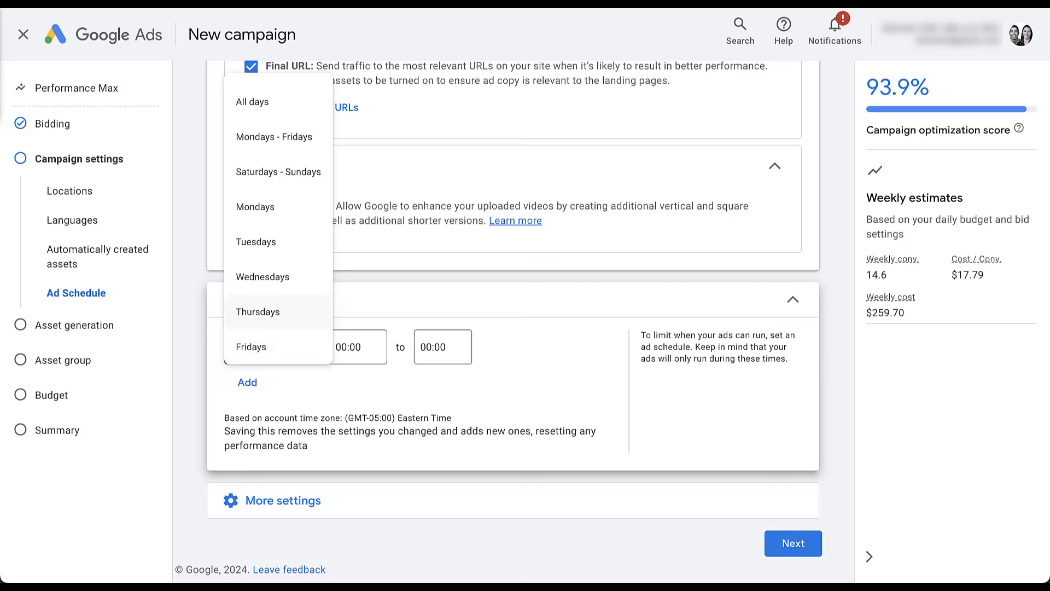
{"action": "left_click", "coordinate": [358, 346]}
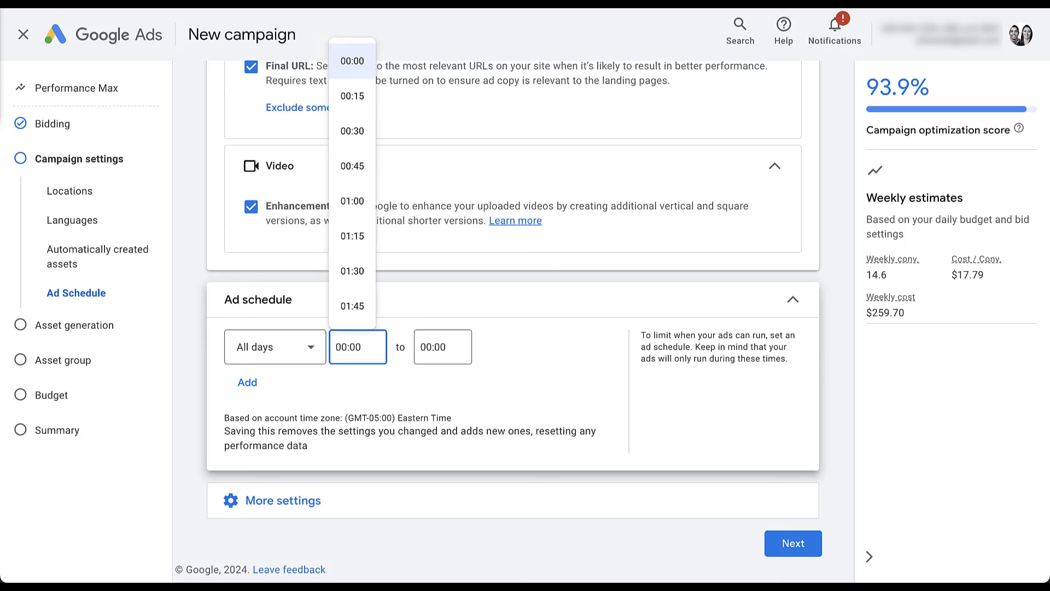
{"action": "key", "text": "Escape"}
{"action": "left_click", "coordinate": [370, 299]}
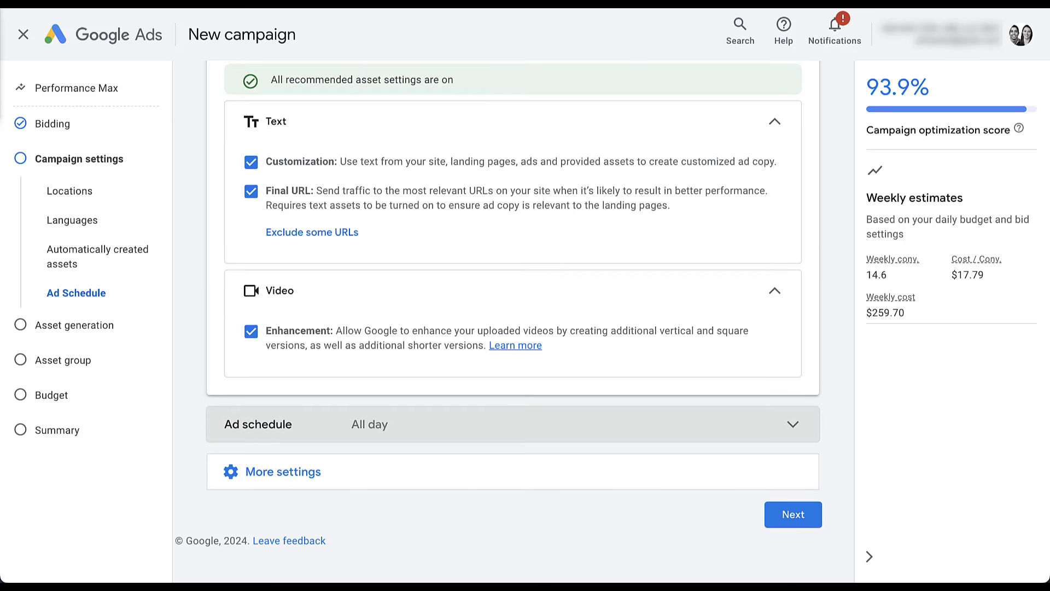
Show the additional campaign settings and open the page feeds and brand exclusions sections to view their options.
{"action": "left_click", "coordinate": [283, 471]}
{"action": "scroll", "coordinate": [514, 438], "scroll_direction": "down", "scroll_amount": 2}
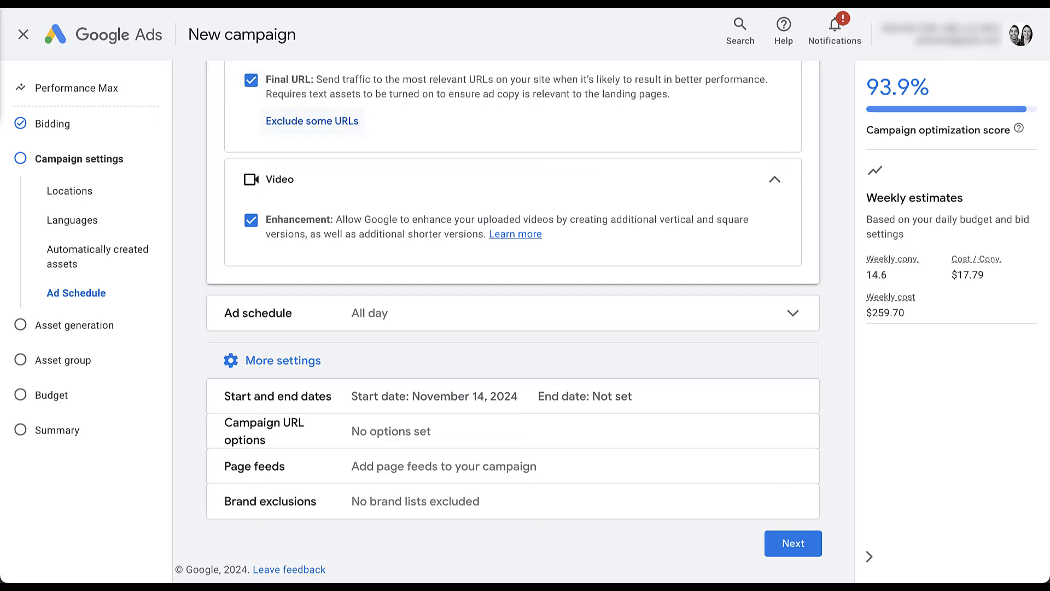
{"action": "left_click", "coordinate": [492, 466]}
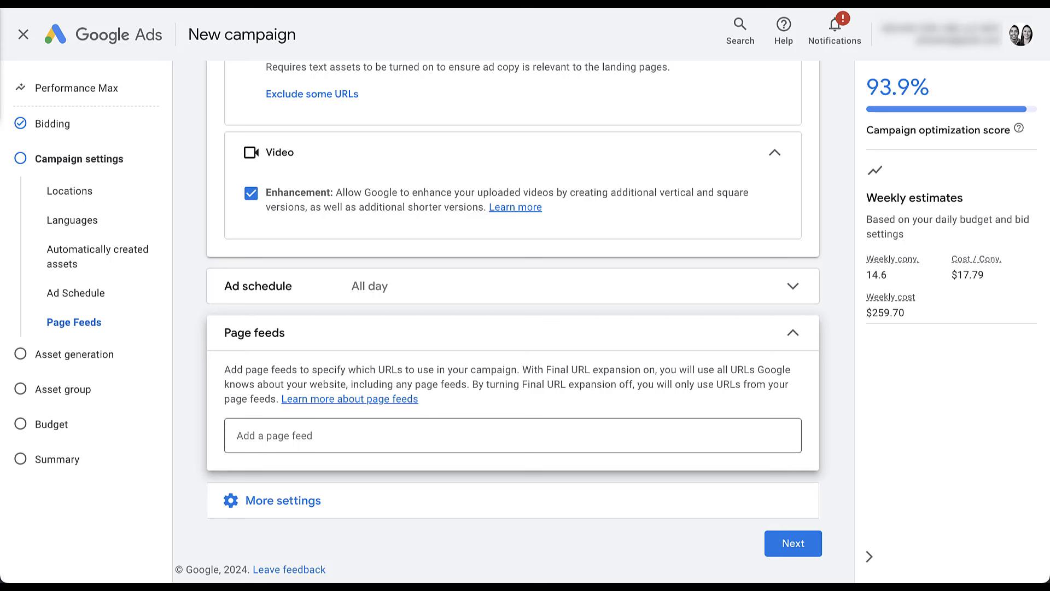
{"action": "left_click", "coordinate": [283, 500]}
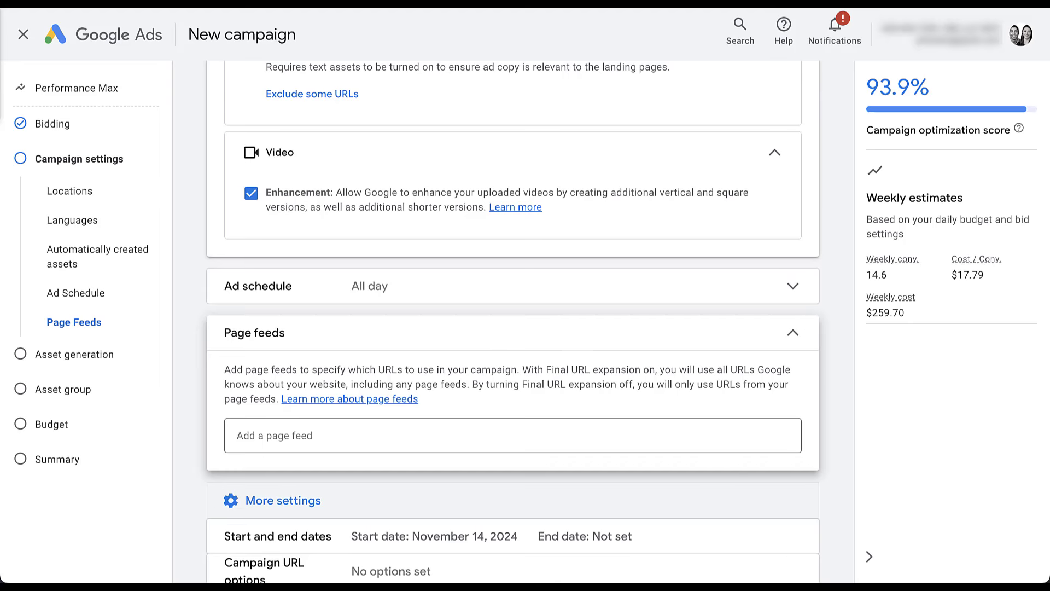
{"action": "scroll", "coordinate": [513, 437], "scroll_direction": "down", "scroll_amount": 2}
{"action": "left_click", "coordinate": [270, 501]}
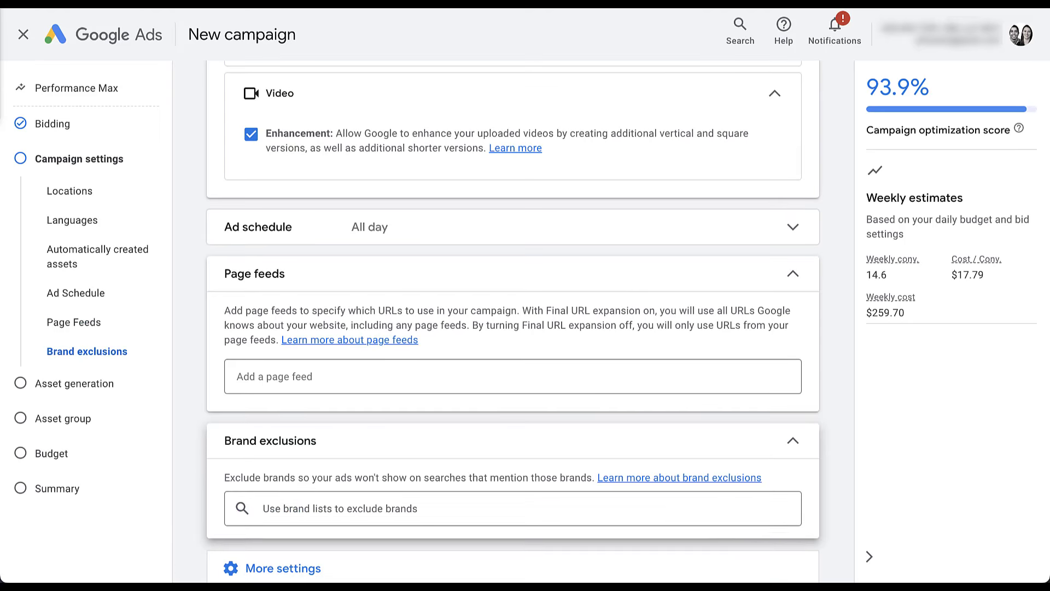
{"action": "scroll", "coordinate": [513, 382], "scroll_direction": "down", "scroll_amount": 1}
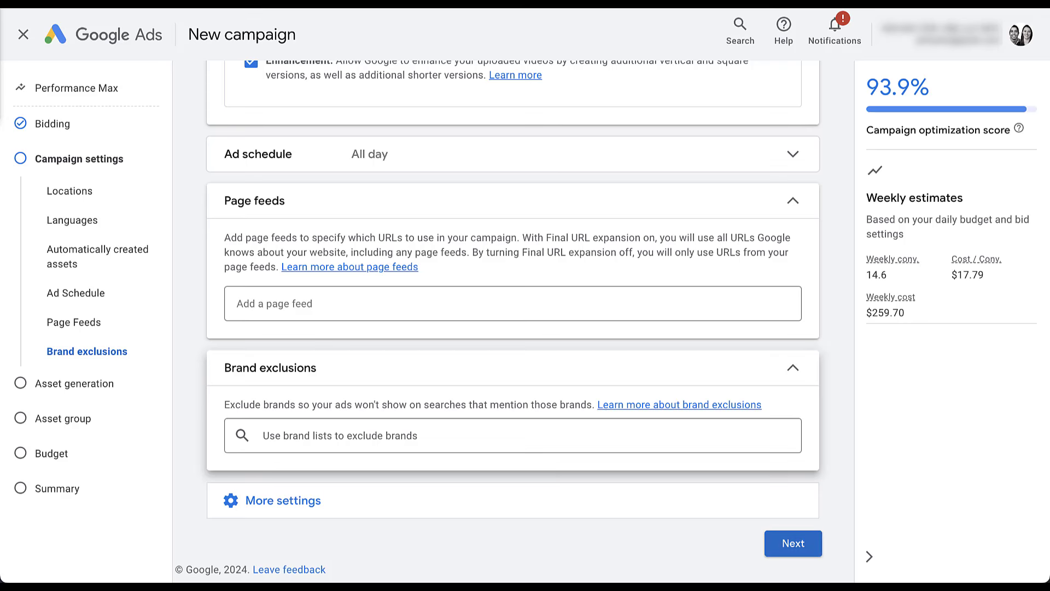
Continue to the asset generation stage and check the Final URL, keeping it as entered.
{"action": "left_click", "coordinate": [793, 543]}
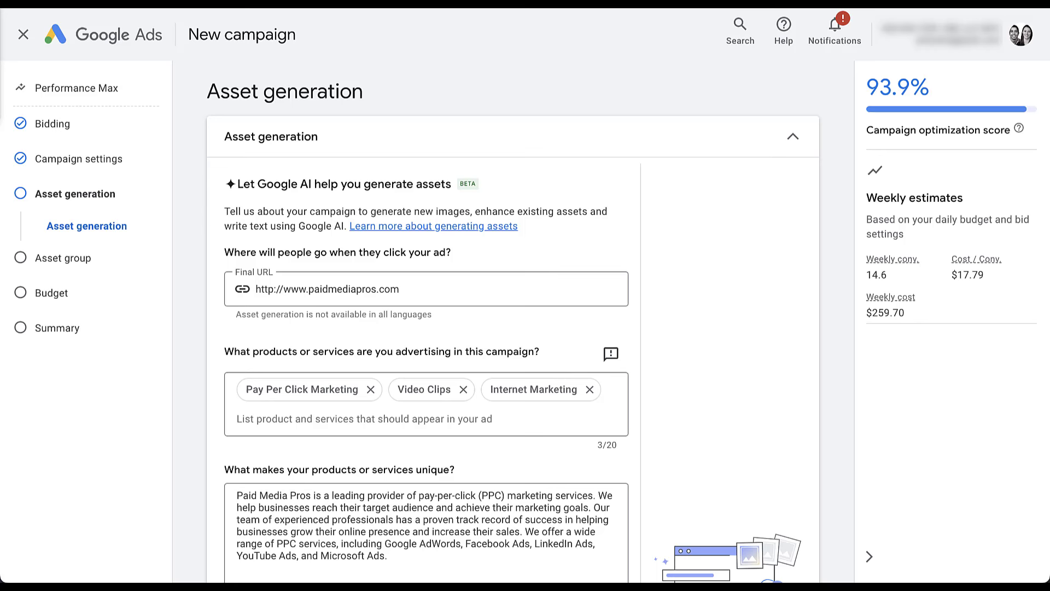
{"action": "left_click_drag", "start_coordinate": [256, 289], "coordinate": [402, 290]}
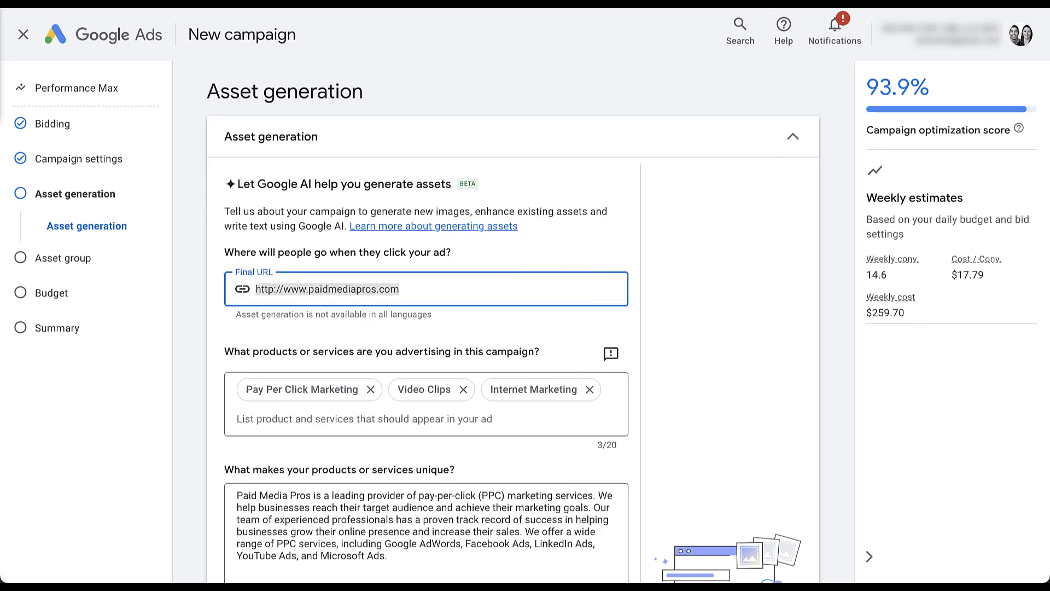
{"action": "left_click", "coordinate": [700, 306]}
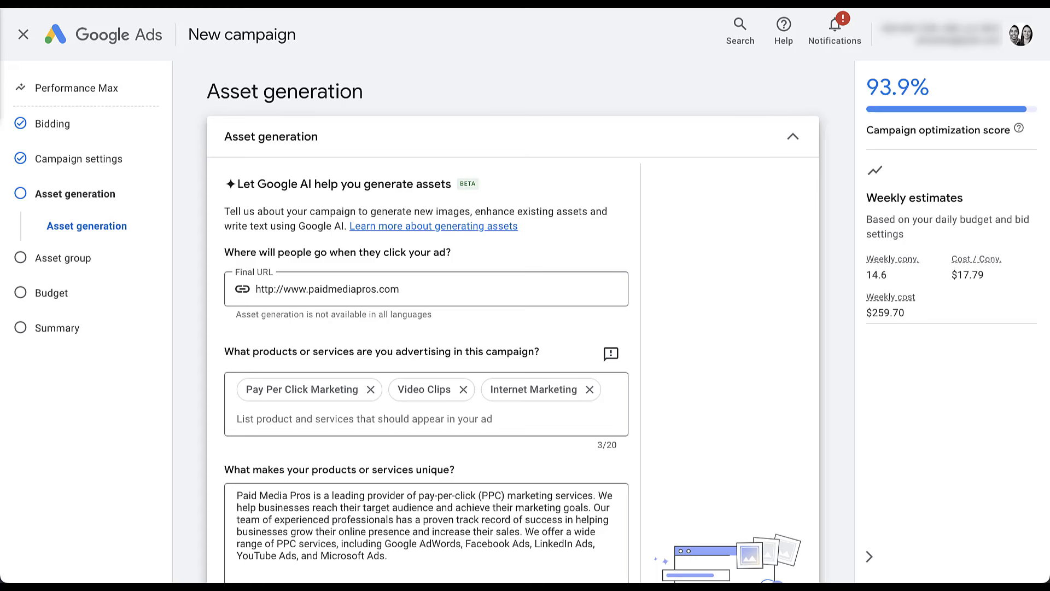
Remove Video Clips from the advertised products and services, and add "digital marketing" and "ppc advertising".
{"action": "scroll", "coordinate": [426, 328], "scroll_direction": "down", "scroll_amount": 5}
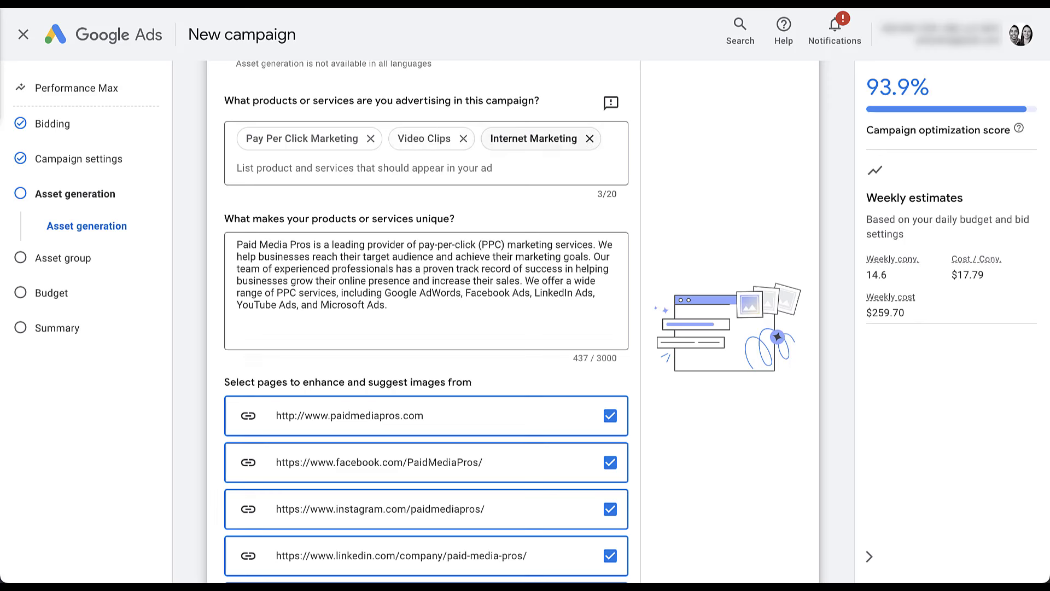
{"action": "key", "text": "BackSpace"}
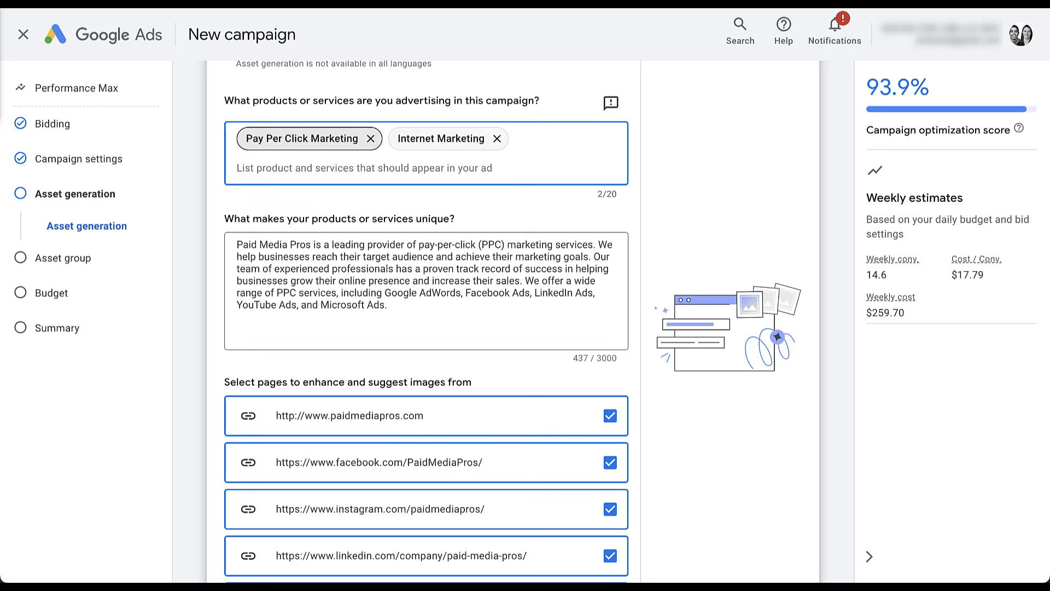
{"action": "left_click", "coordinate": [404, 168]}
{"action": "type", "text": "digital marketing"}
{"action": "key", "text": "Return"}
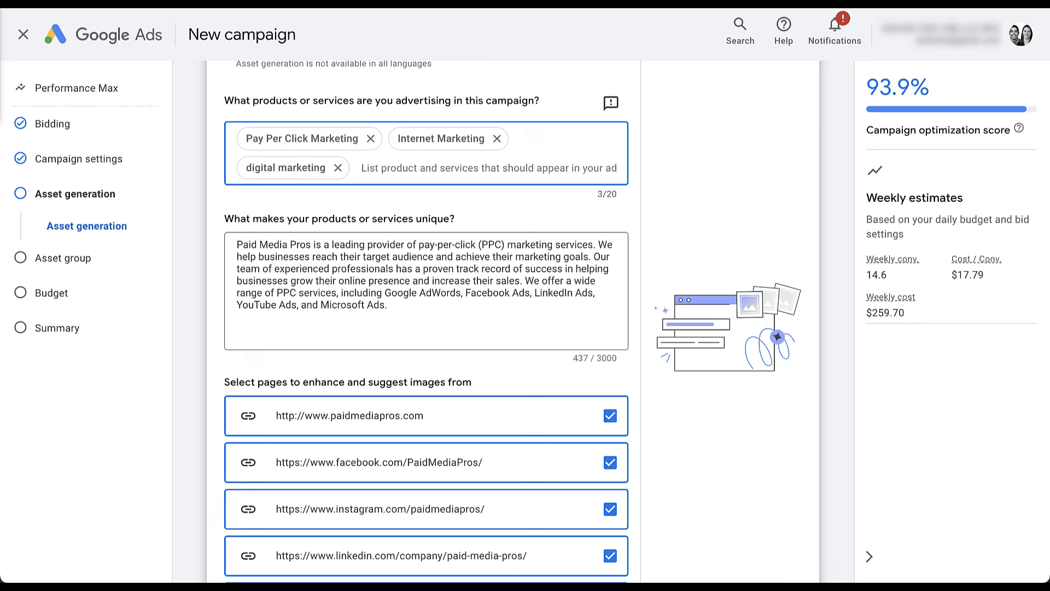
{"action": "type", "text": "ppc advertising"}
{"action": "key", "text": "Return"}
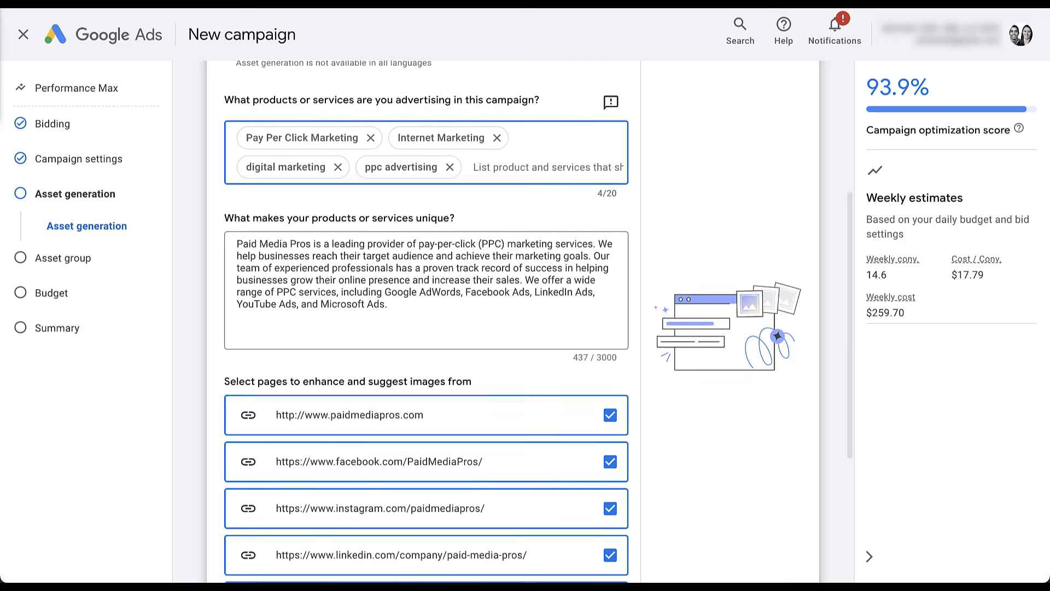
Change "Google AdWords" to "Google Ads" in the description of what makes the services unique, and generate the assets.
{"action": "scroll", "coordinate": [426, 328], "scroll_direction": "down", "scroll_amount": 3}
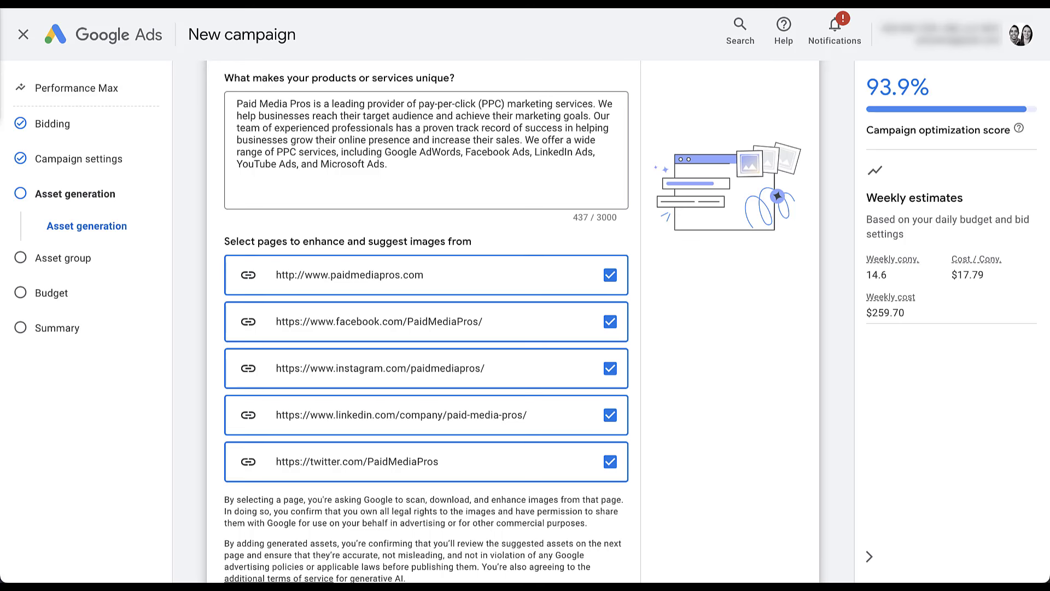
{"action": "double_click", "coordinate": [439, 152]}
{"action": "type", "text": "Ads"}
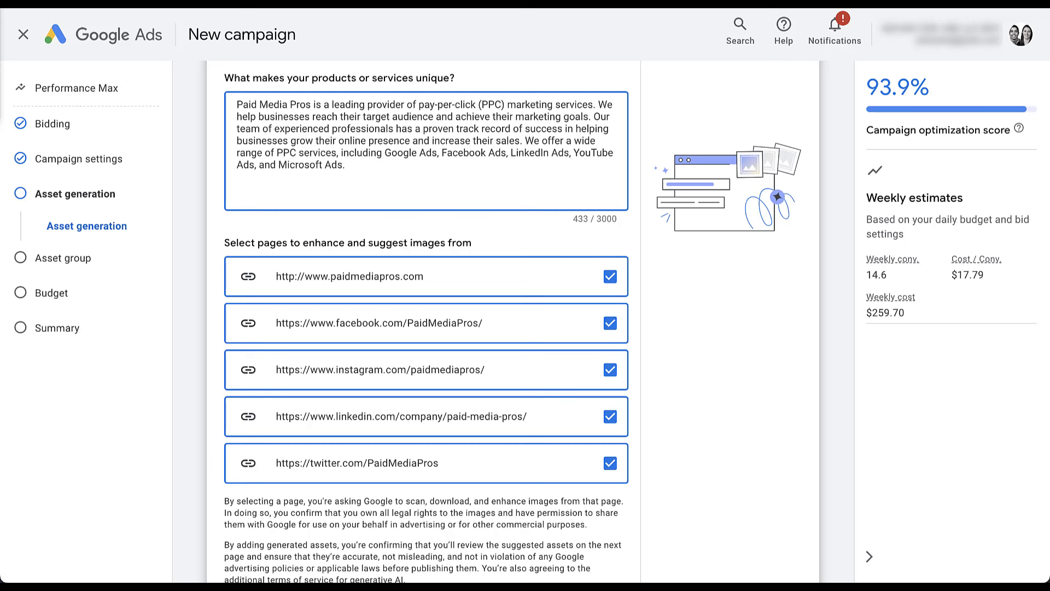
{"action": "scroll", "coordinate": [610, 229], "scroll_direction": "down", "scroll_amount": 2}
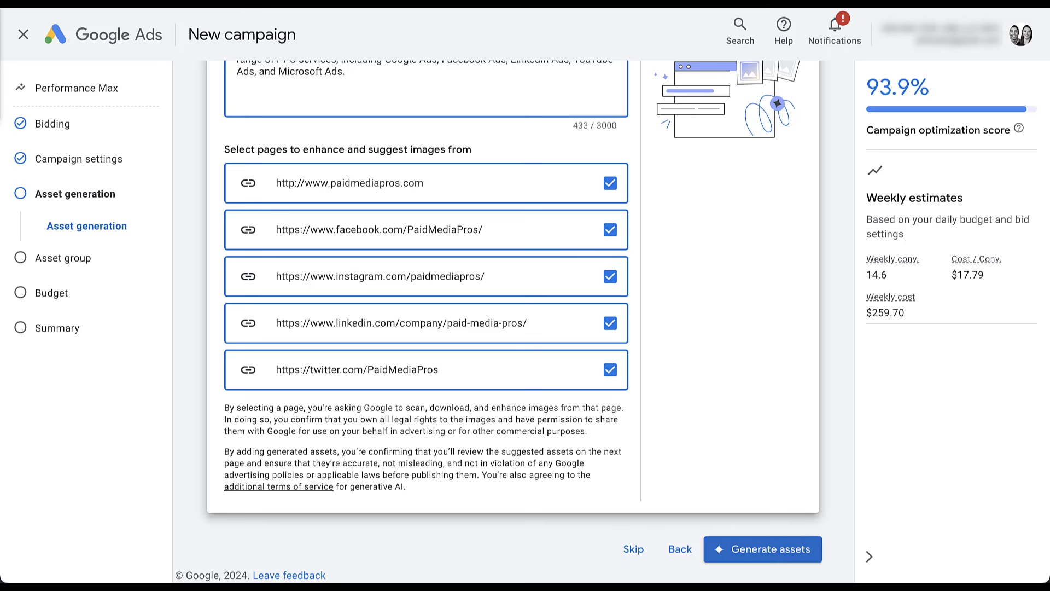
{"action": "left_click", "coordinate": [762, 549]}
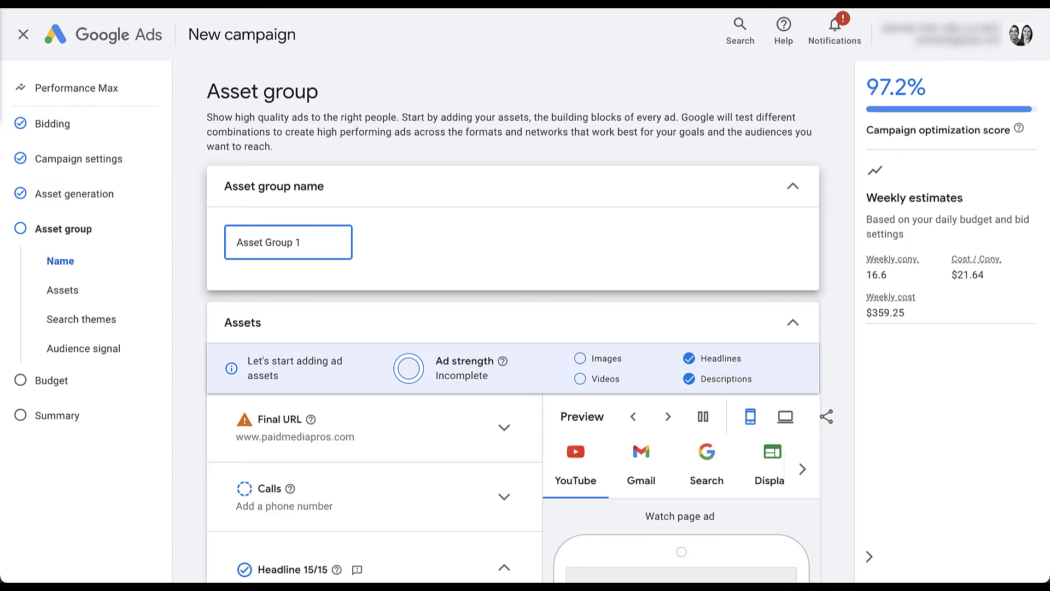
Expand the asset group's Final URL to inspect it, and pause the rotating ad preview.
{"action": "scroll", "coordinate": [513, 321], "scroll_direction": "down", "scroll_amount": 4}
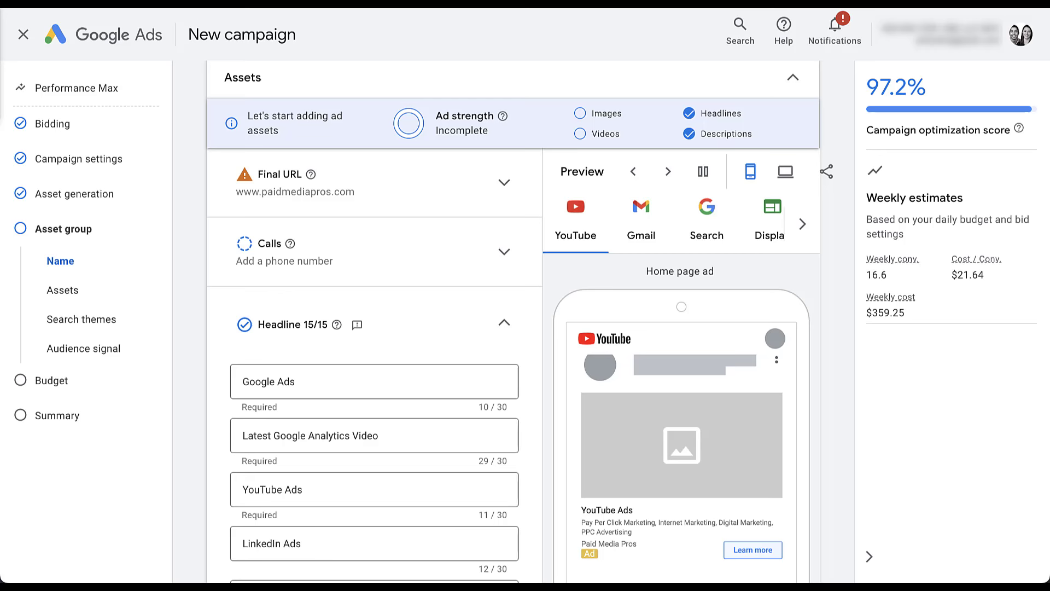
{"action": "left_click", "coordinate": [504, 182]}
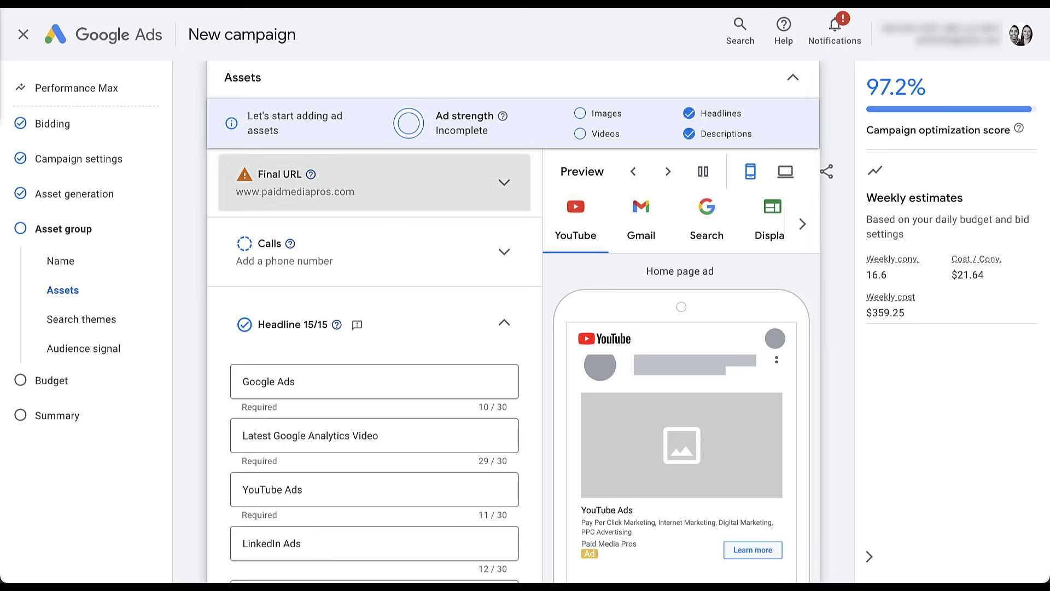
{"action": "mouse_move", "coordinate": [497, 239]}
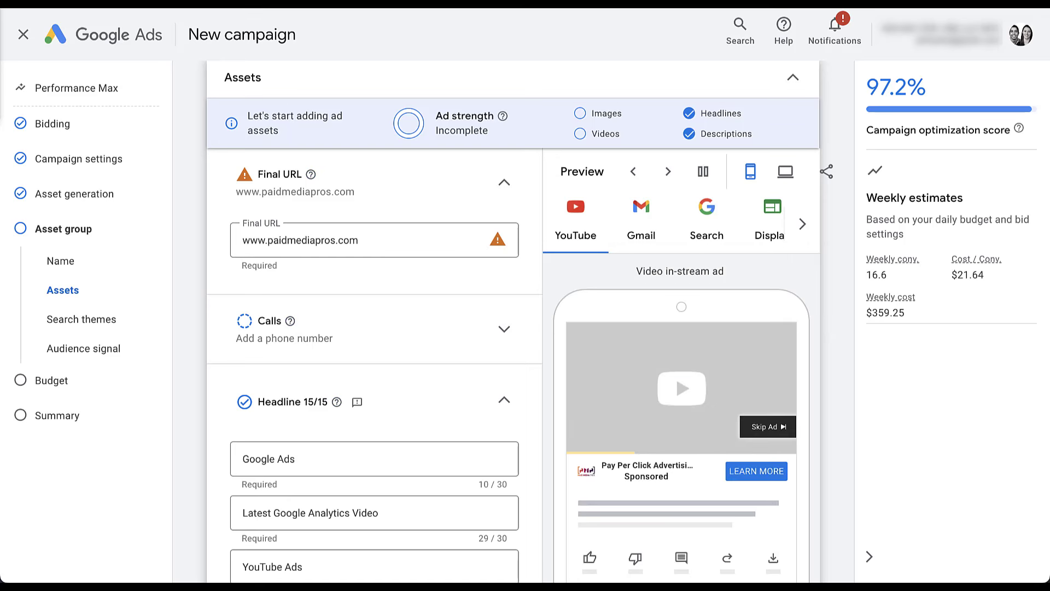
{"action": "scroll", "coordinate": [675, 372], "scroll_direction": "down", "scroll_amount": 5}
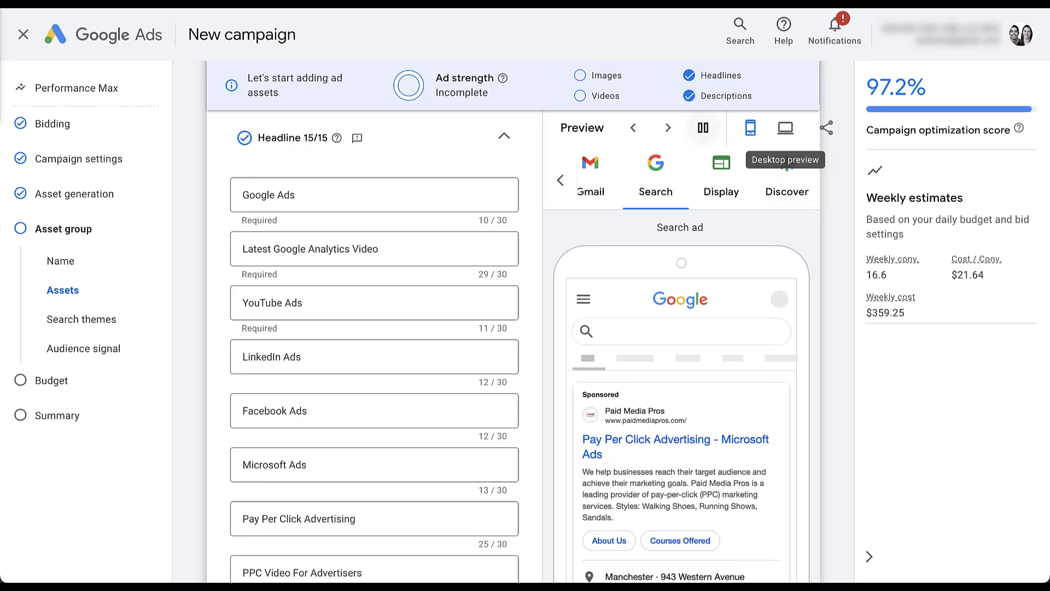
{"action": "left_click", "coordinate": [704, 127]}
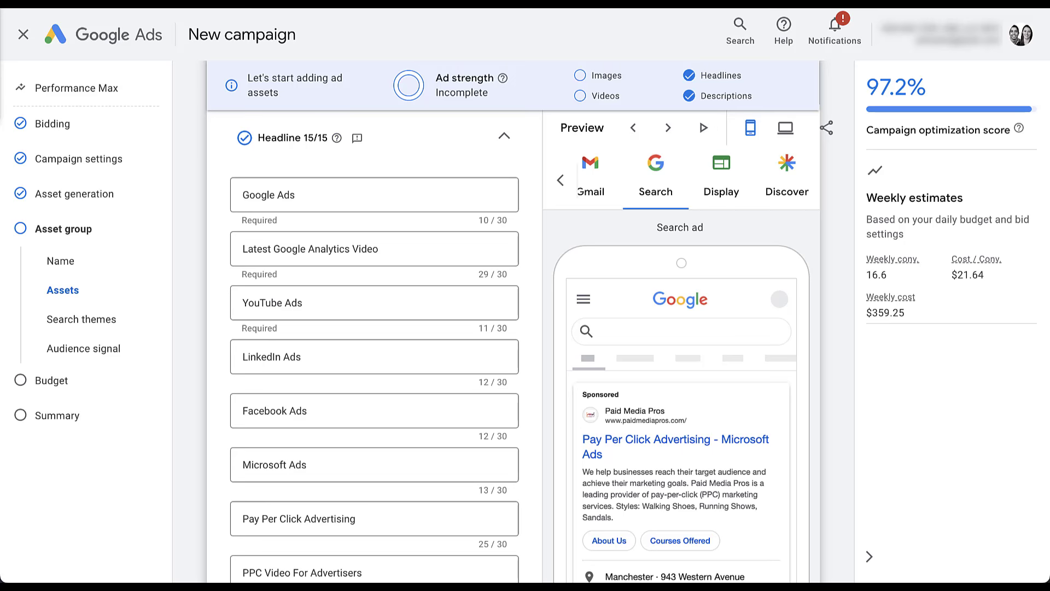
Review the full list of generated headlines in the asset group.
{"action": "scroll", "coordinate": [375, 347], "scroll_direction": "down", "scroll_amount": 2}
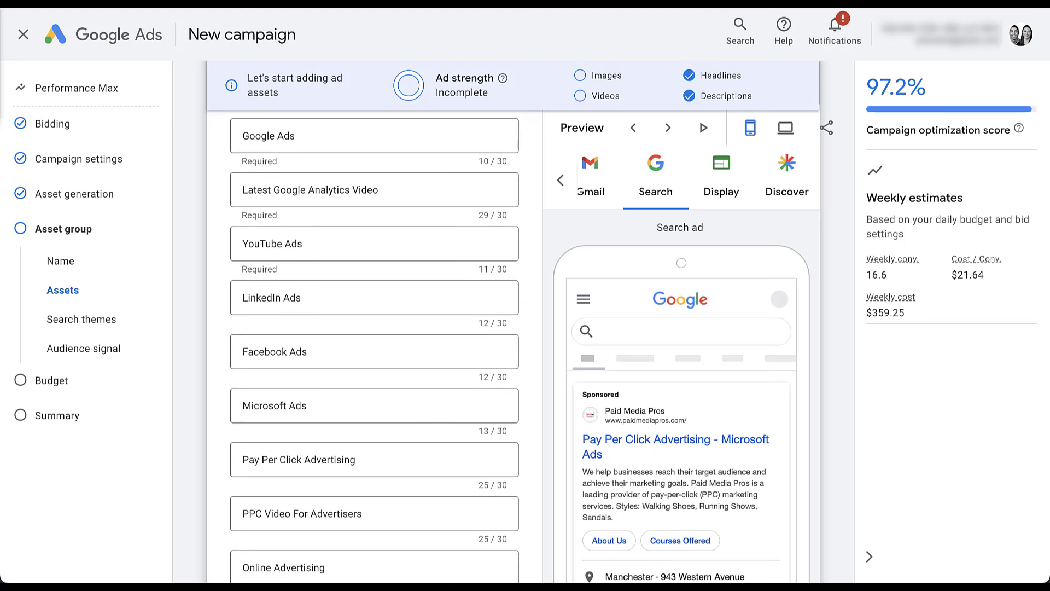
{"action": "scroll", "coordinate": [374, 347], "scroll_direction": "down", "scroll_amount": 4}
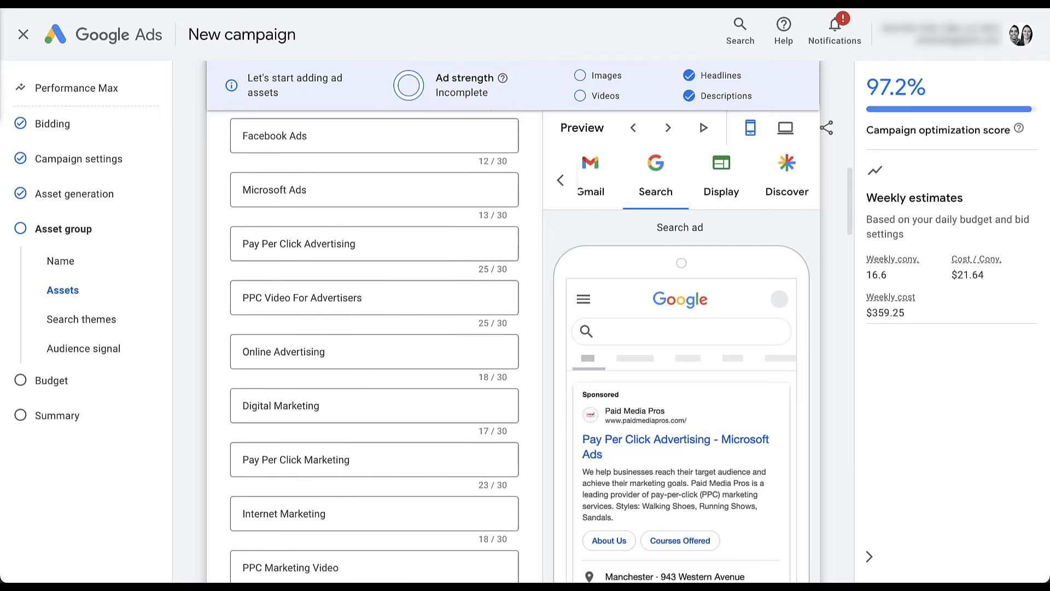
{"action": "scroll", "coordinate": [375, 347], "scroll_direction": "down", "scroll_amount": 2}
{"action": "scroll", "coordinate": [375, 347], "scroll_direction": "down", "scroll_amount": 1}
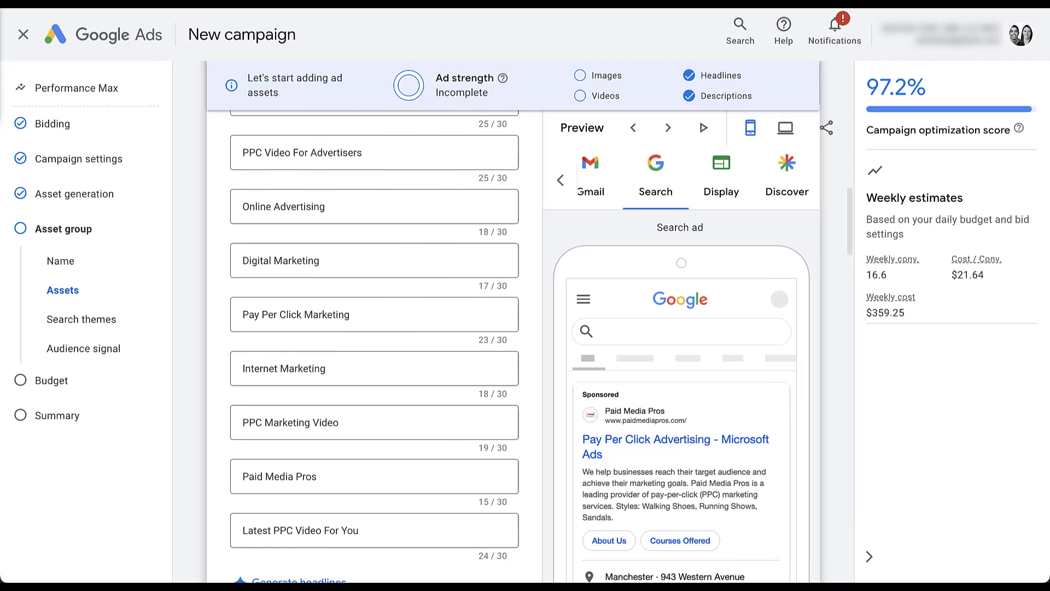
{"action": "scroll", "coordinate": [374, 347], "scroll_direction": "down", "scroll_amount": 1}
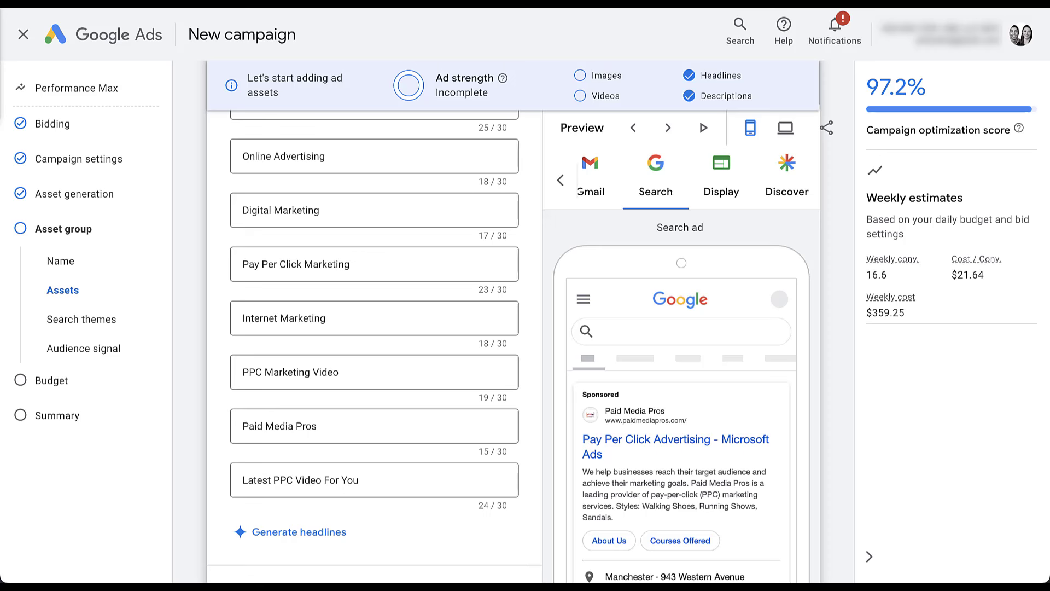
{"action": "scroll", "coordinate": [374, 344], "scroll_direction": "up", "scroll_amount": 10}
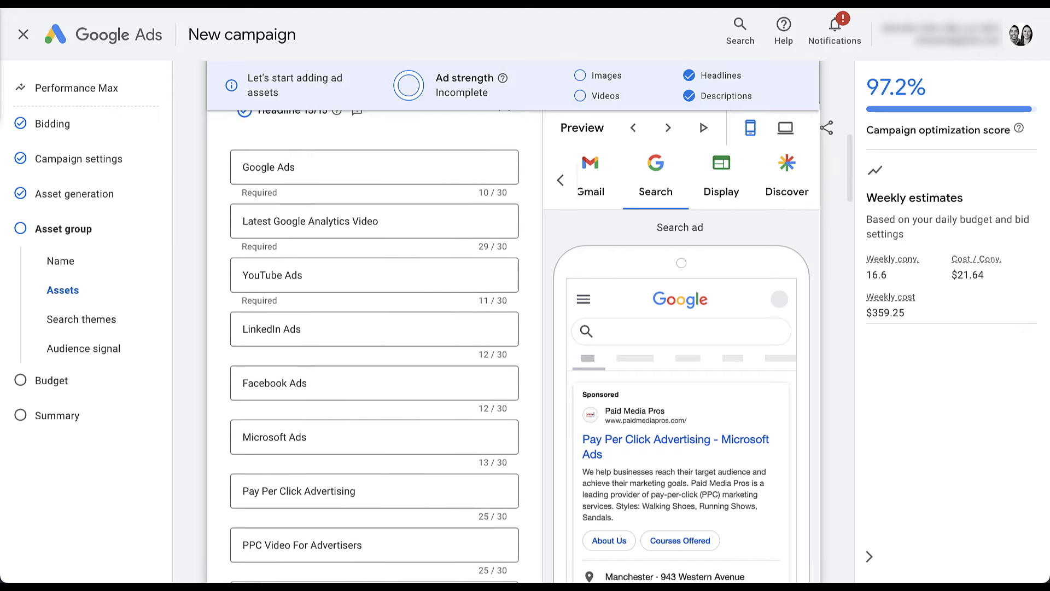
{"action": "scroll", "coordinate": [374, 344], "scroll_direction": "down", "scroll_amount": 9}
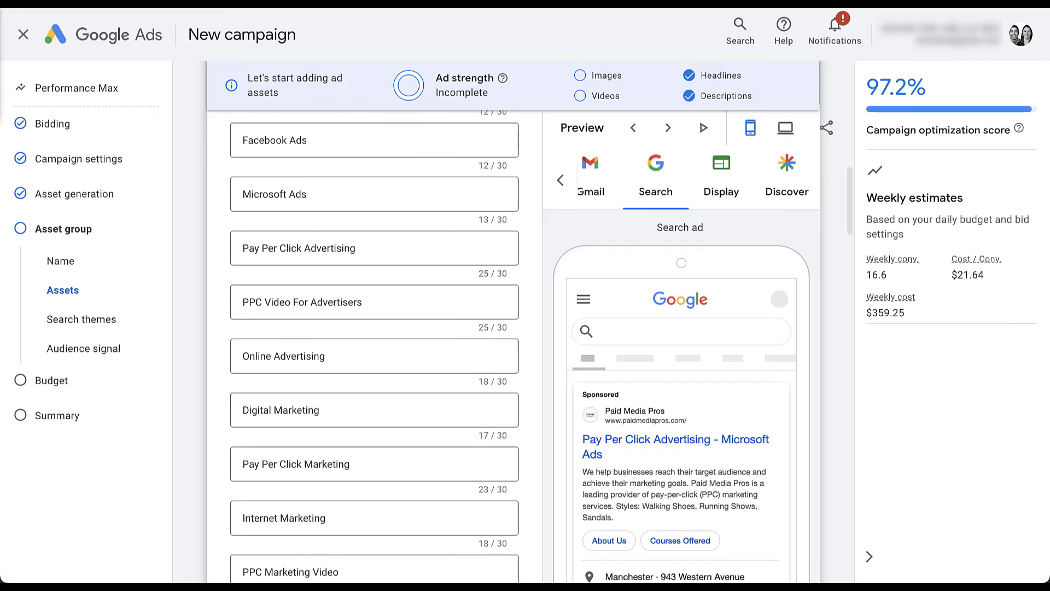
Review the generated long headlines and descriptions in the asset group.
{"action": "scroll", "coordinate": [375, 345], "scroll_direction": "down", "scroll_amount": 9}
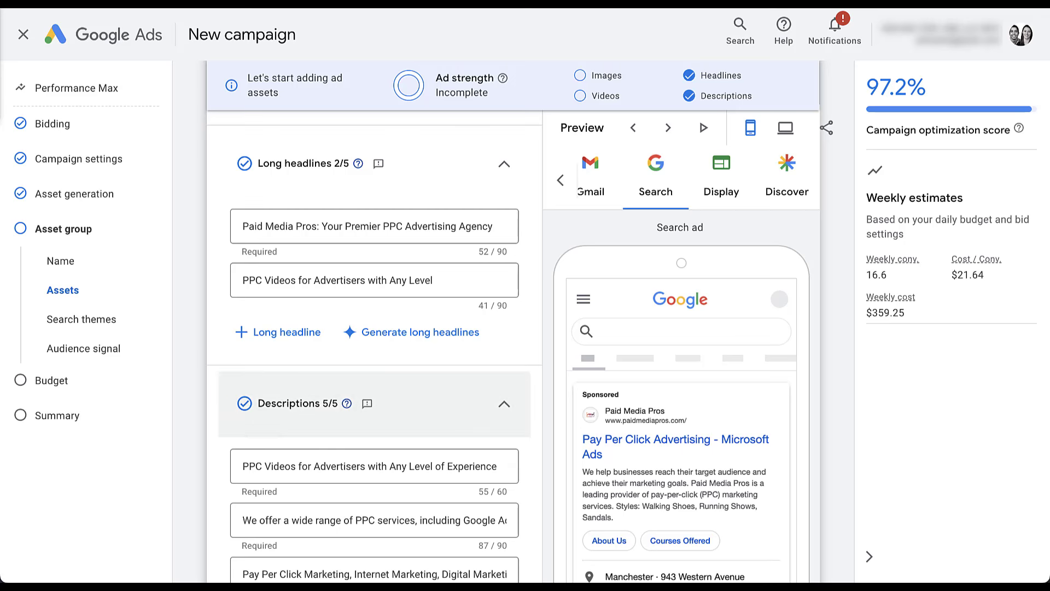
{"action": "scroll", "coordinate": [374, 342], "scroll_direction": "down", "scroll_amount": 4}
{"action": "scroll", "coordinate": [374, 342], "scroll_direction": "down", "scroll_amount": 1}
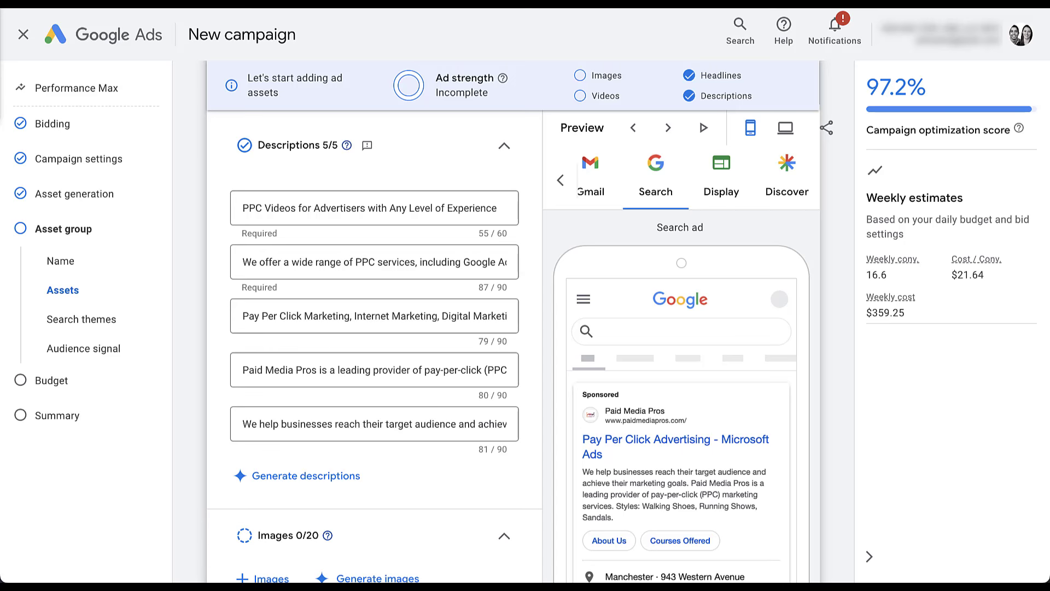
{"action": "scroll", "coordinate": [374, 342], "scroll_direction": "up", "scroll_amount": 1}
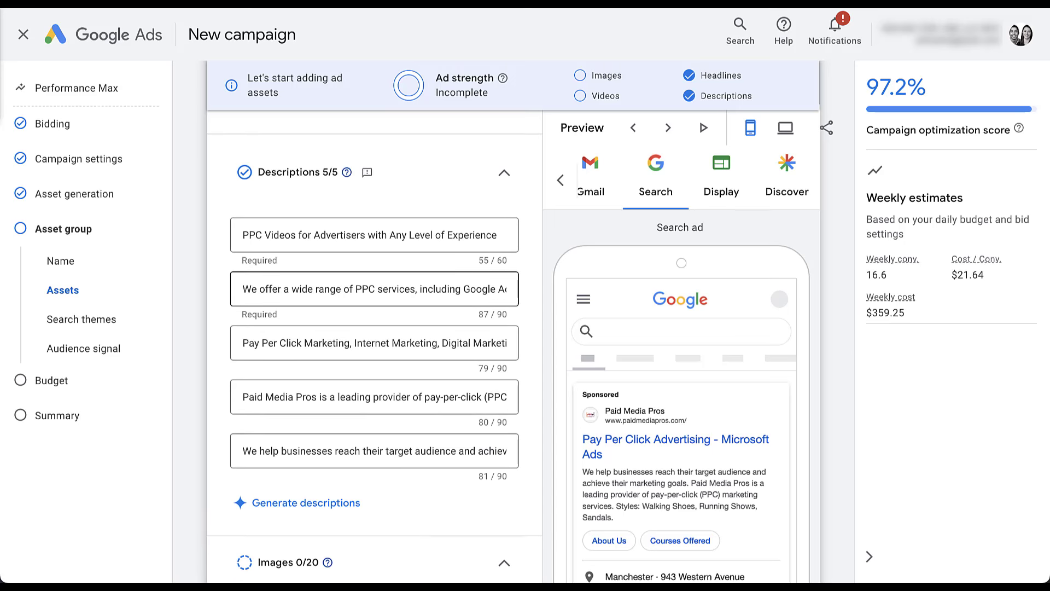
{"action": "scroll", "coordinate": [374, 342], "scroll_direction": "up", "scroll_amount": 2}
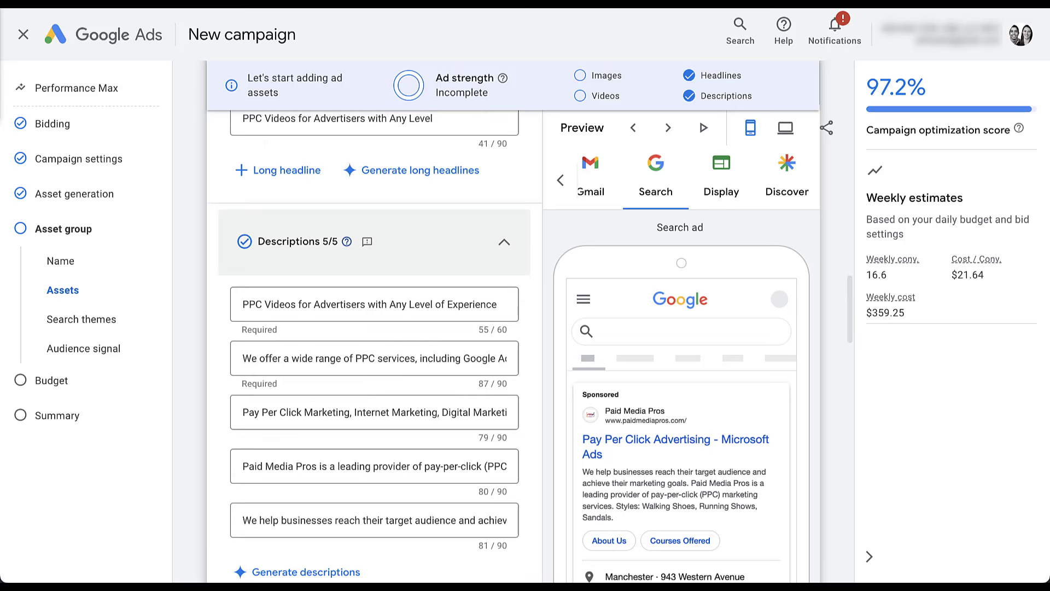
{"action": "scroll", "coordinate": [374, 342], "scroll_direction": "up", "scroll_amount": 3}
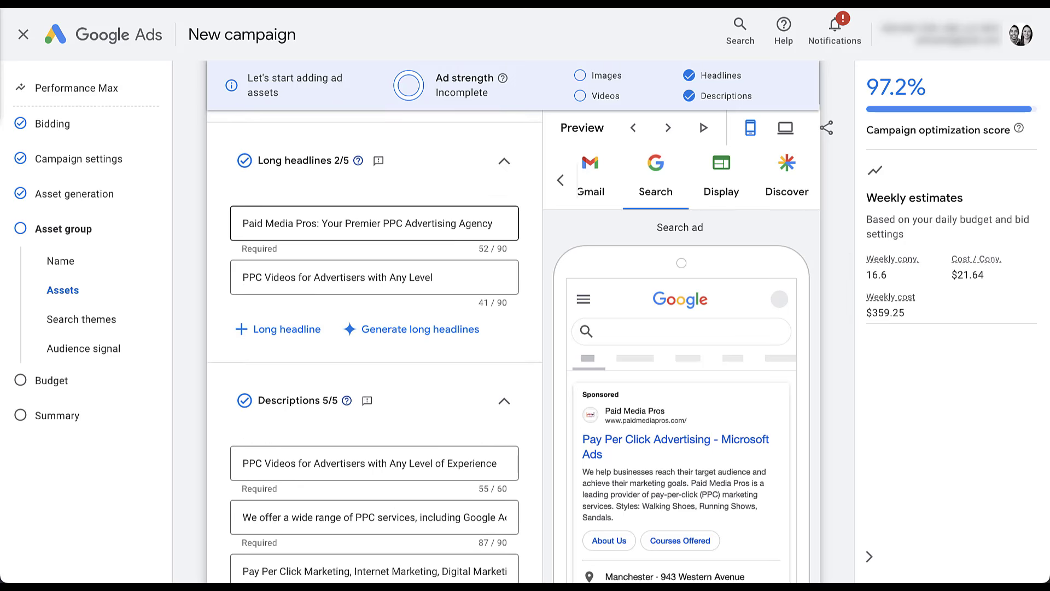
Go back over the generated headlines, long headlines and descriptions in the asset group.
{"action": "scroll", "coordinate": [374, 342], "scroll_direction": "up", "scroll_amount": 10}
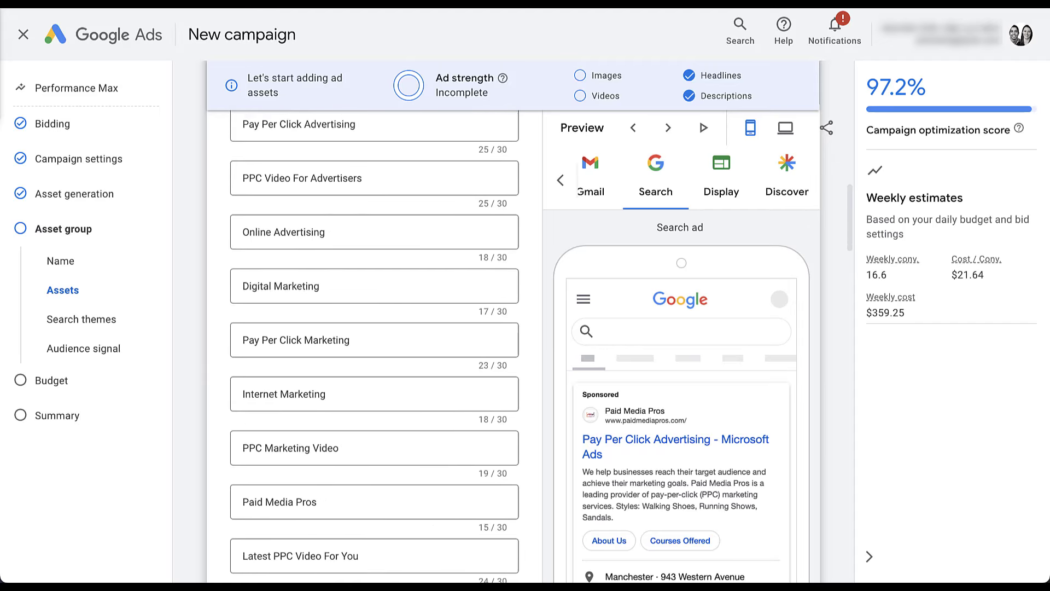
{"action": "scroll", "coordinate": [374, 342], "scroll_direction": "up", "scroll_amount": 5}
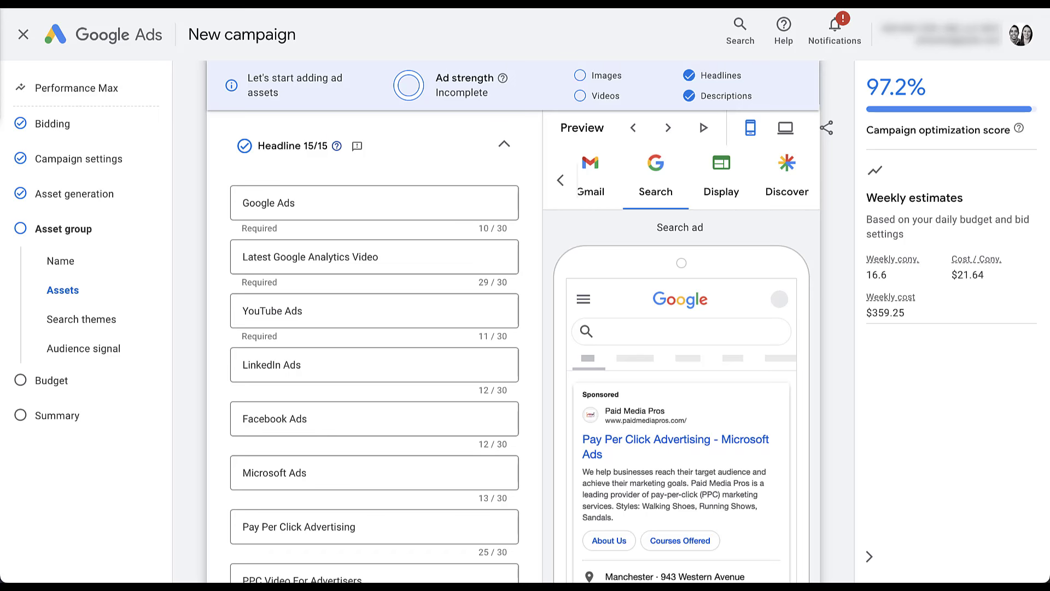
{"action": "scroll", "coordinate": [375, 355], "scroll_direction": "down", "scroll_amount": 14}
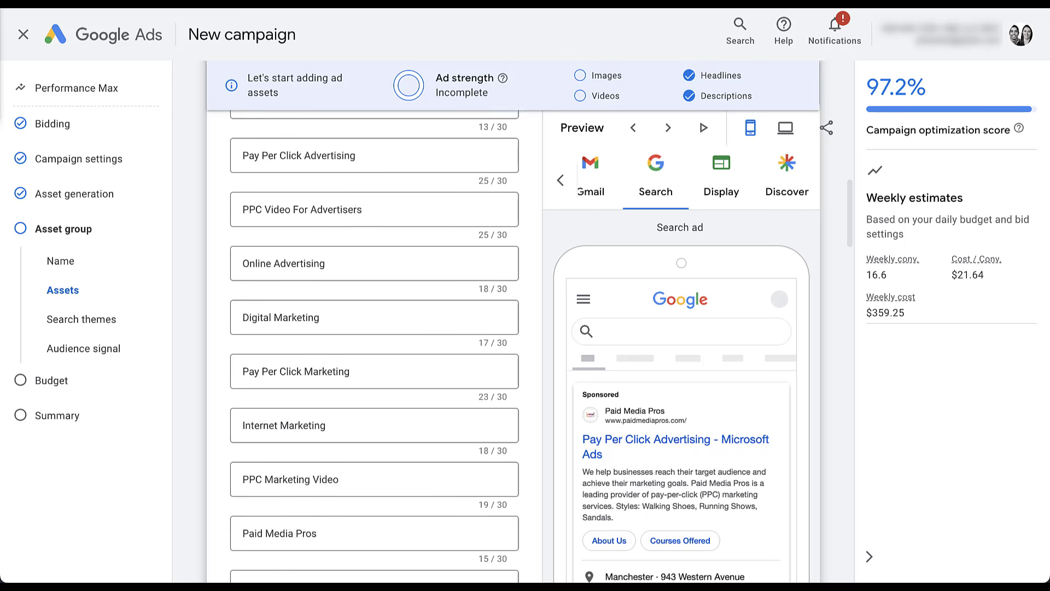
{"action": "scroll", "coordinate": [375, 356], "scroll_direction": "down", "scroll_amount": 2}
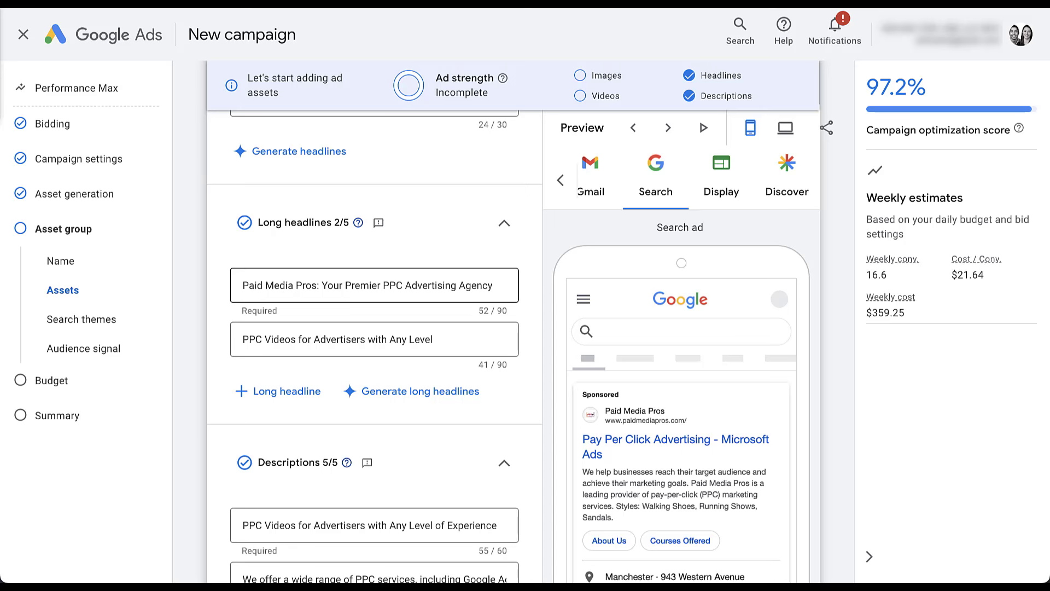
{"action": "scroll", "coordinate": [375, 356], "scroll_direction": "down", "scroll_amount": 1}
{"action": "scroll", "coordinate": [375, 355], "scroll_direction": "down", "scroll_amount": 5}
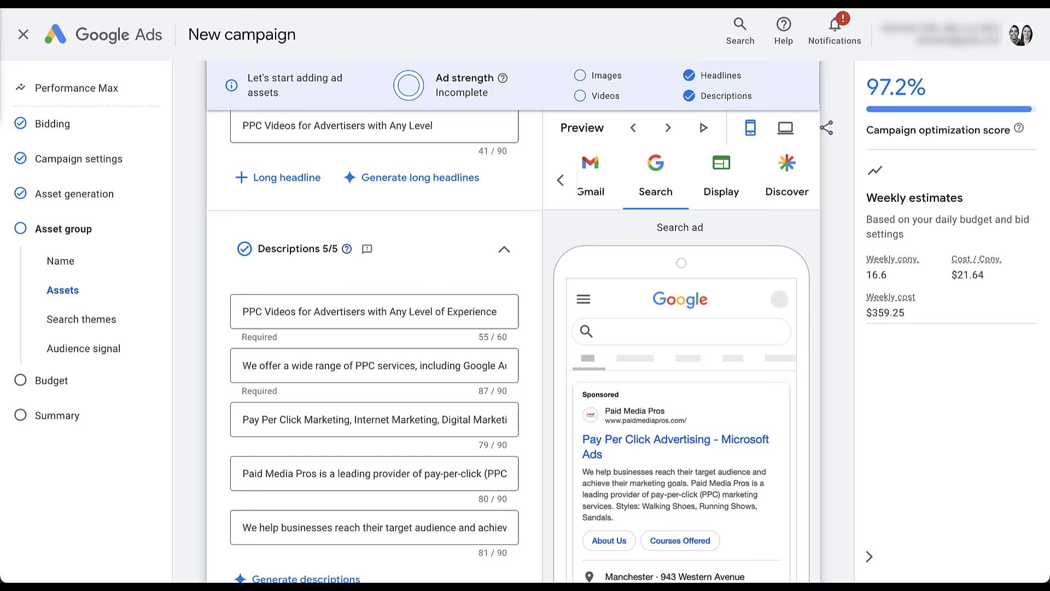
Examine the asset group's suggested images and read the size guidelines for image assets.
{"action": "scroll", "coordinate": [374, 344], "scroll_direction": "down", "scroll_amount": 10}
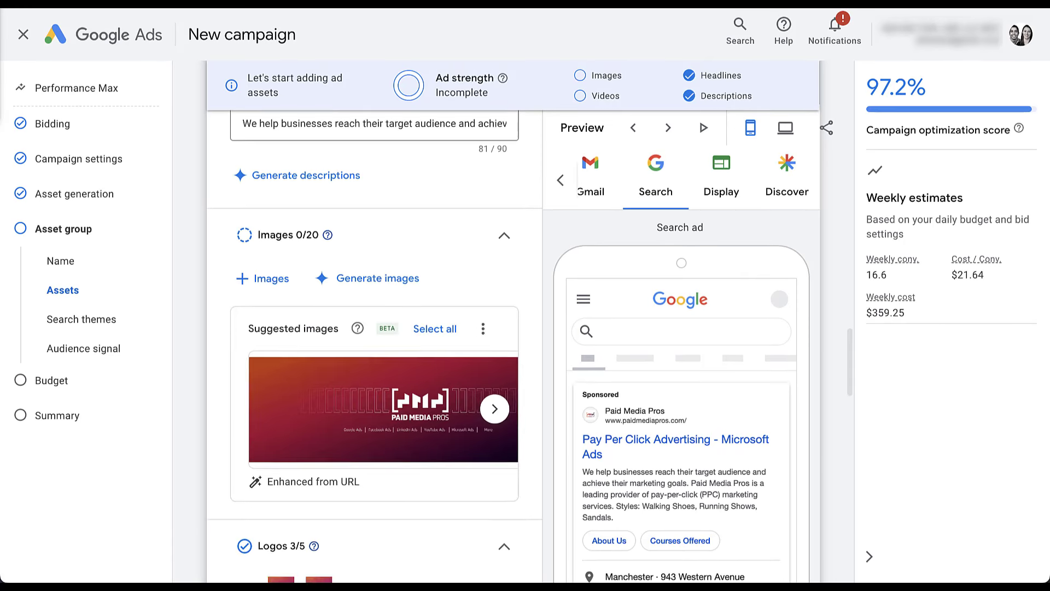
{"action": "scroll", "coordinate": [374, 344], "scroll_direction": "down", "scroll_amount": 2}
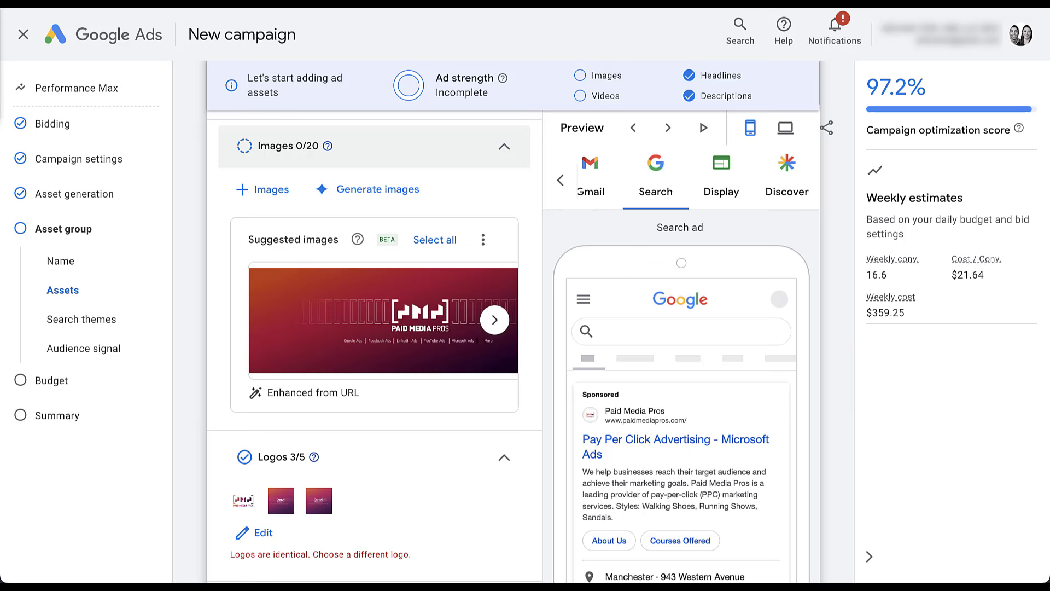
{"action": "mouse_move", "coordinate": [328, 146]}
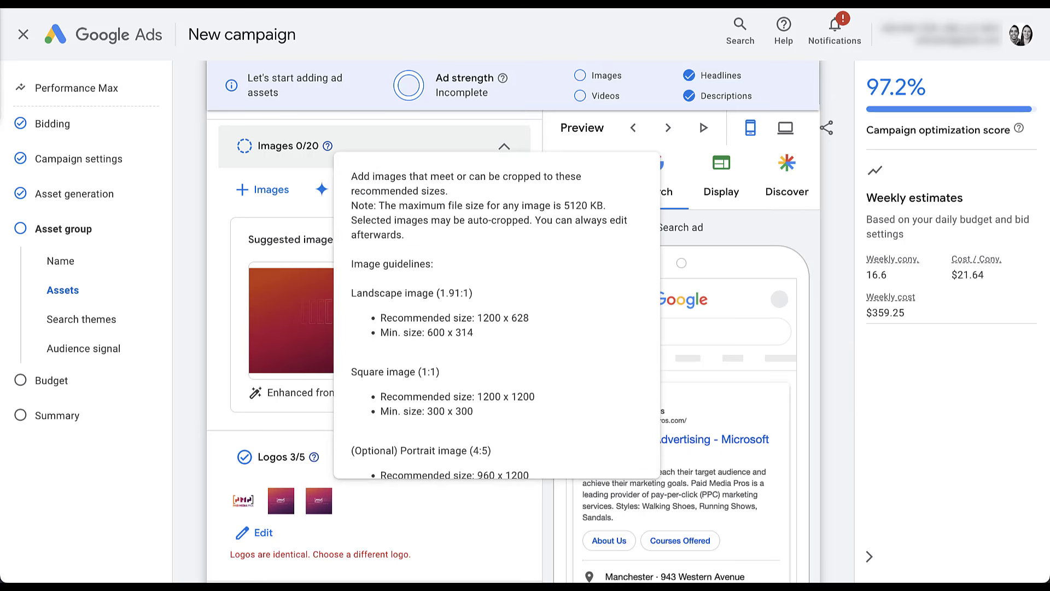
{"action": "scroll", "coordinate": [496, 317], "scroll_direction": "down", "scroll_amount": 2}
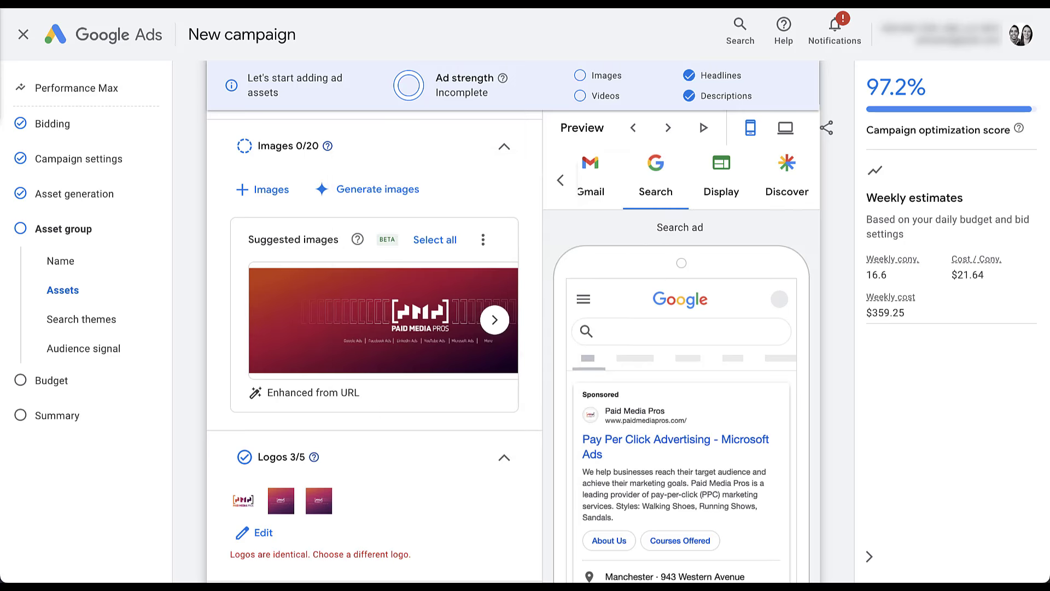
Remove one of the two identical gradient logos from the asset group and save the logo selection.
{"action": "scroll", "coordinate": [374, 328], "scroll_direction": "down", "scroll_amount": 4}
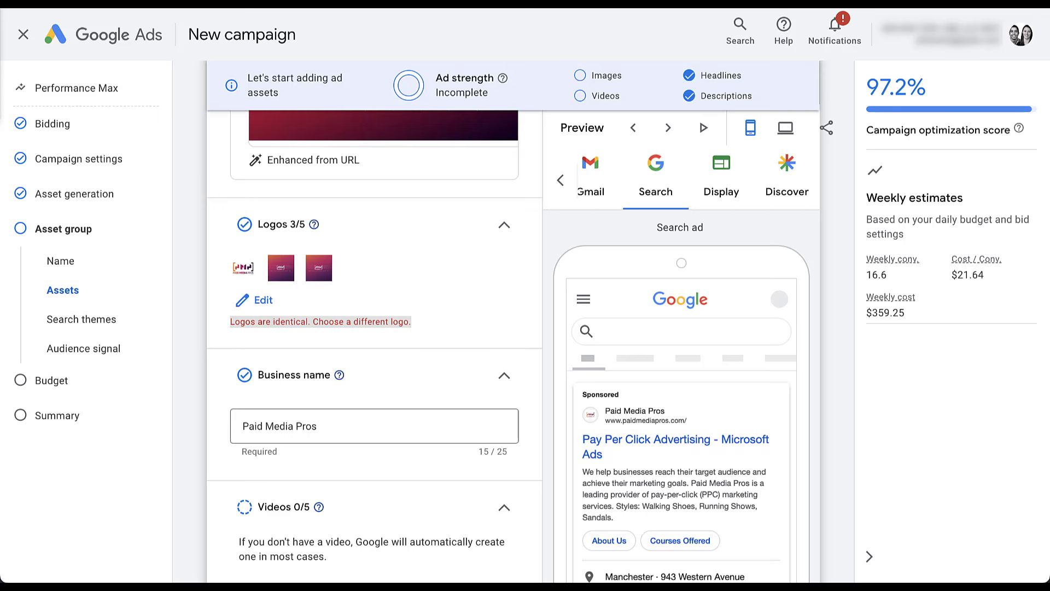
{"action": "left_click", "coordinate": [263, 300]}
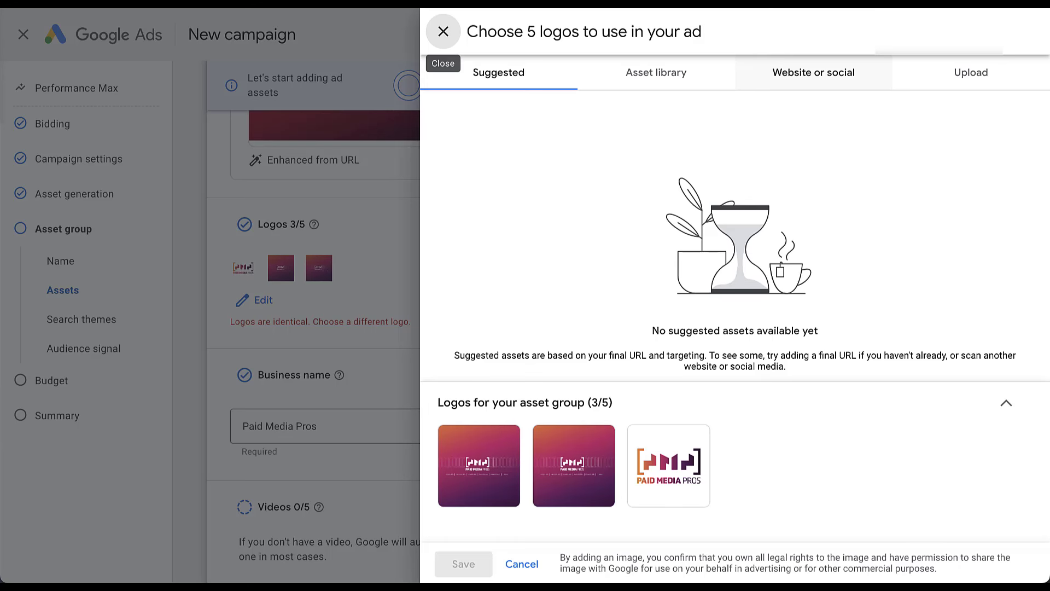
{"action": "mouse_move", "coordinate": [486, 460]}
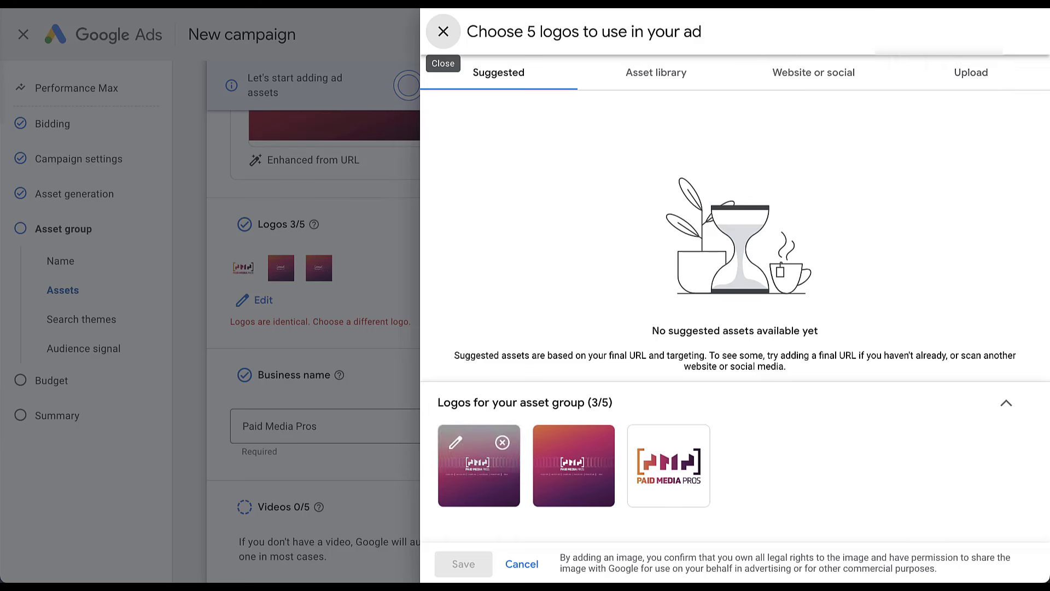
{"action": "left_click", "coordinate": [501, 442]}
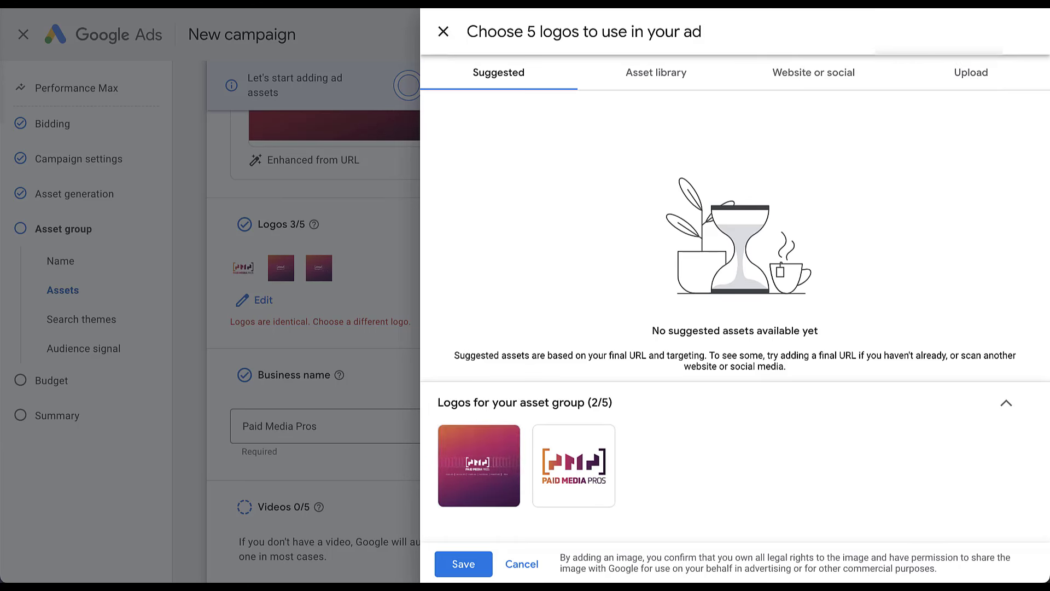
{"action": "left_click", "coordinate": [463, 564]}
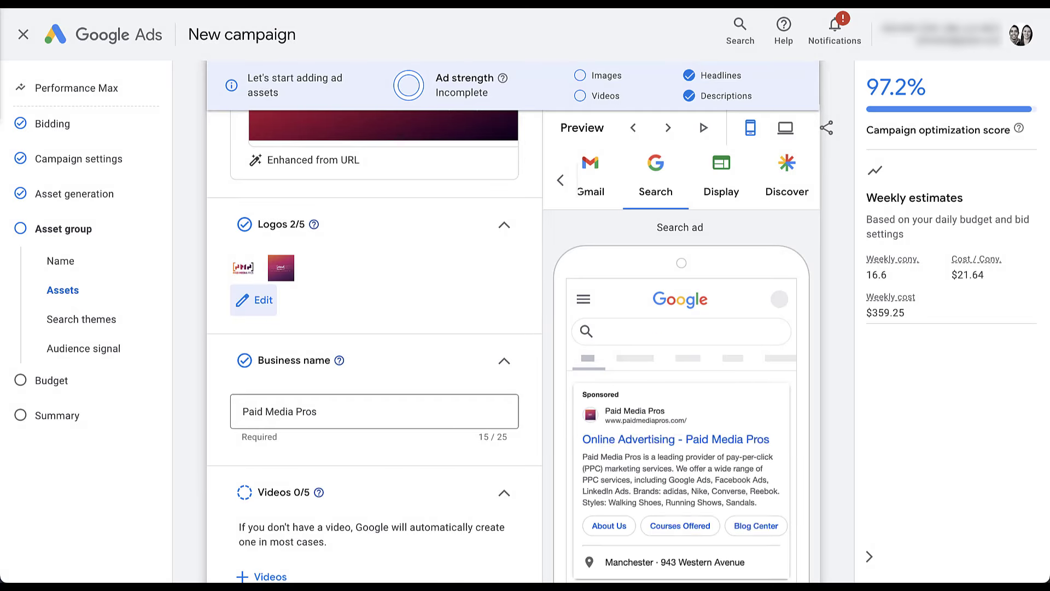
Look through the asset library of YouTube videos available for the asset group, and close it without adding any.
{"action": "scroll", "coordinate": [374, 344], "scroll_direction": "down", "scroll_amount": 2}
{"action": "scroll", "coordinate": [375, 345], "scroll_direction": "down", "scroll_amount": 2}
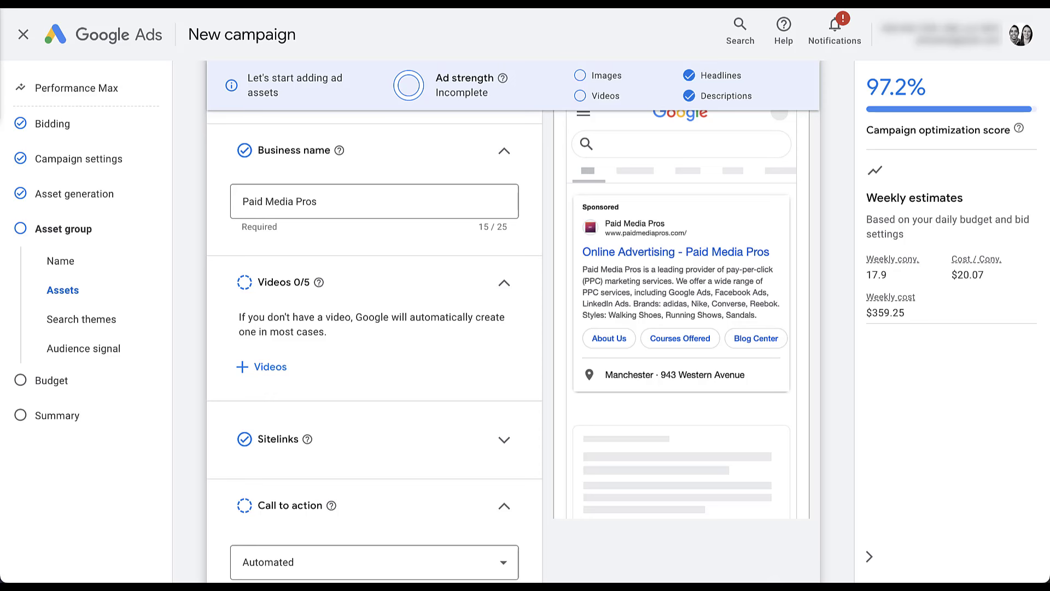
{"action": "scroll", "coordinate": [375, 328], "scroll_direction": "down", "scroll_amount": 2}
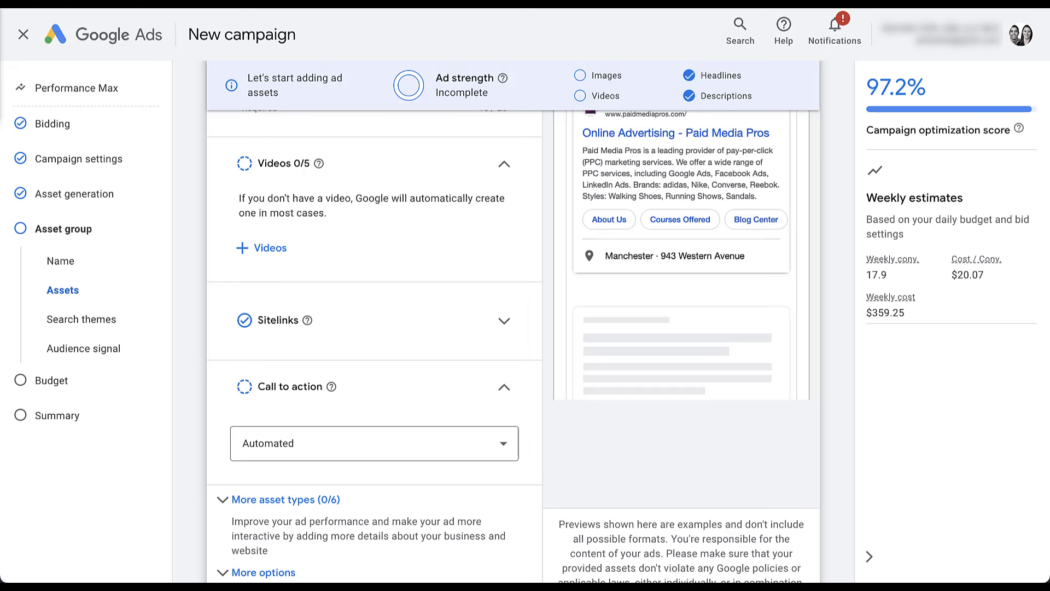
{"action": "left_click", "coordinate": [262, 248]}
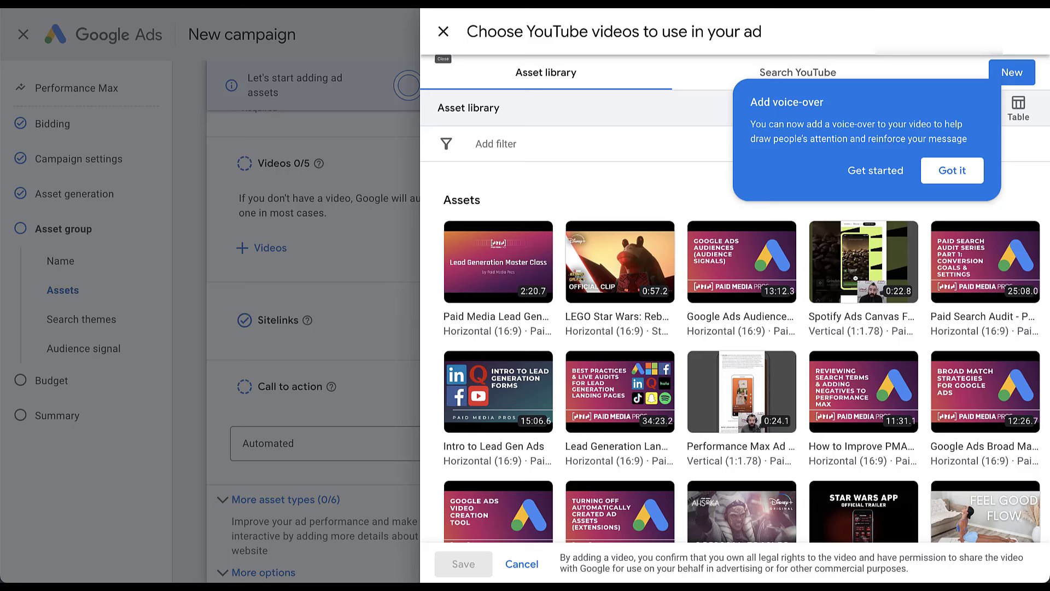
{"action": "scroll", "coordinate": [777, 372], "scroll_direction": "down", "scroll_amount": 1}
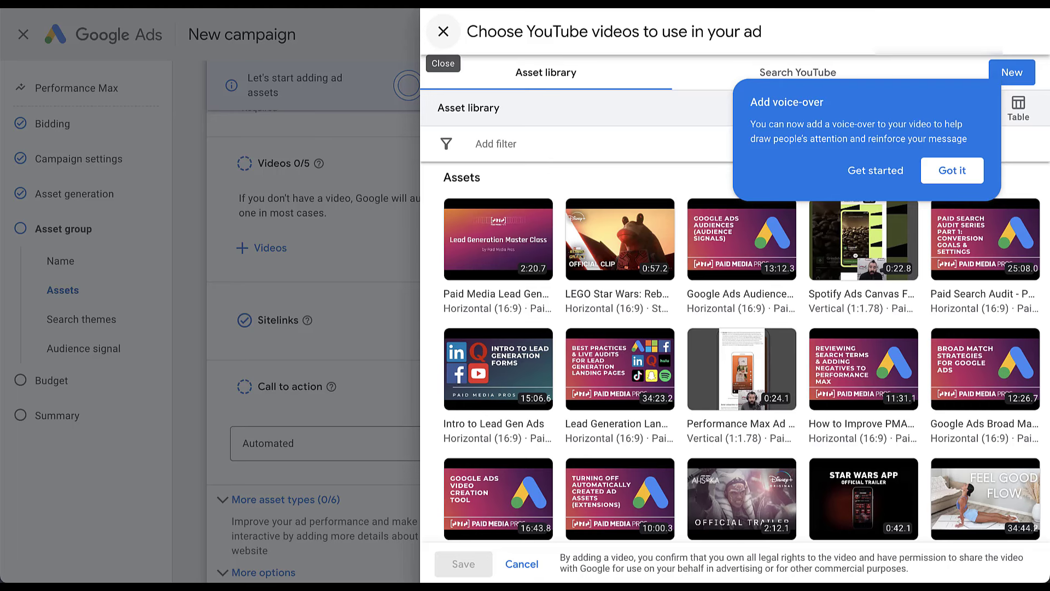
{"action": "left_click", "coordinate": [443, 32]}
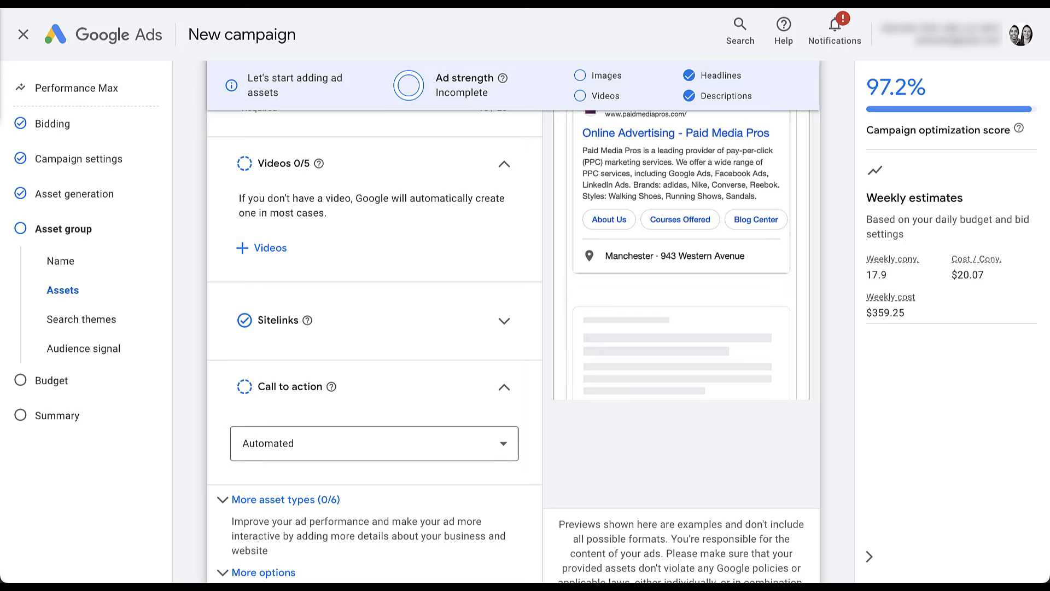
Expand the sitelinks and inspect the About Us sitelink's description and final URL fields, closing it without saving.
{"action": "left_click", "coordinate": [374, 321]}
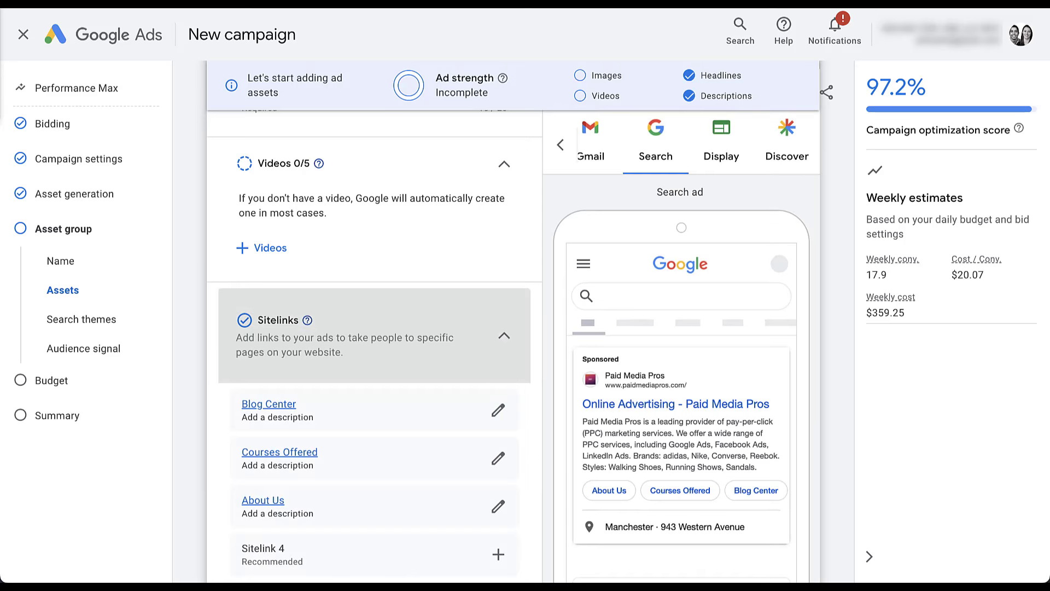
{"action": "scroll", "coordinate": [530, 331], "scroll_direction": "down", "scroll_amount": 3}
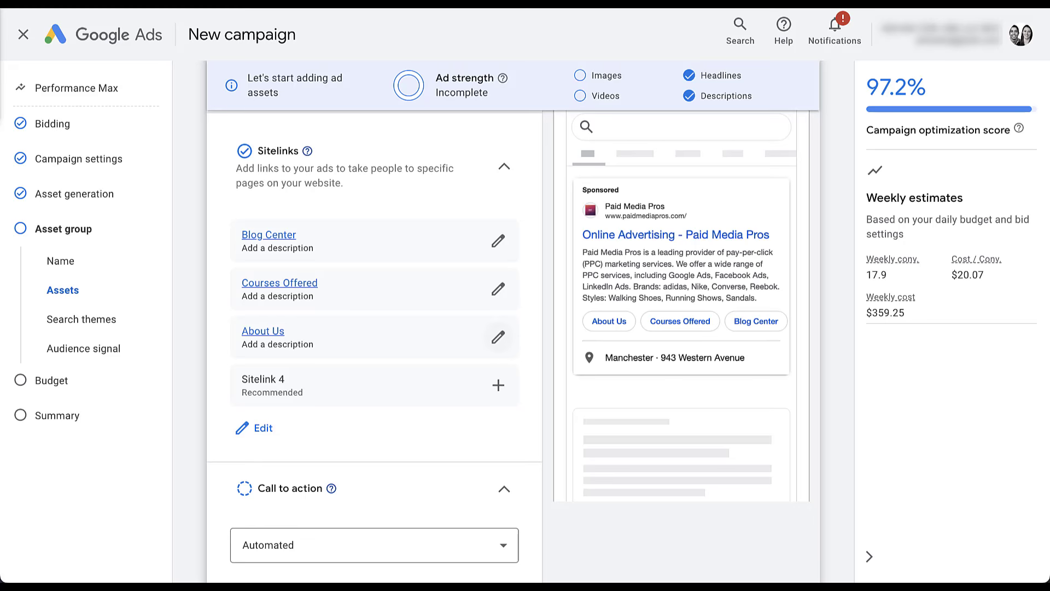
{"action": "left_click", "coordinate": [498, 336]}
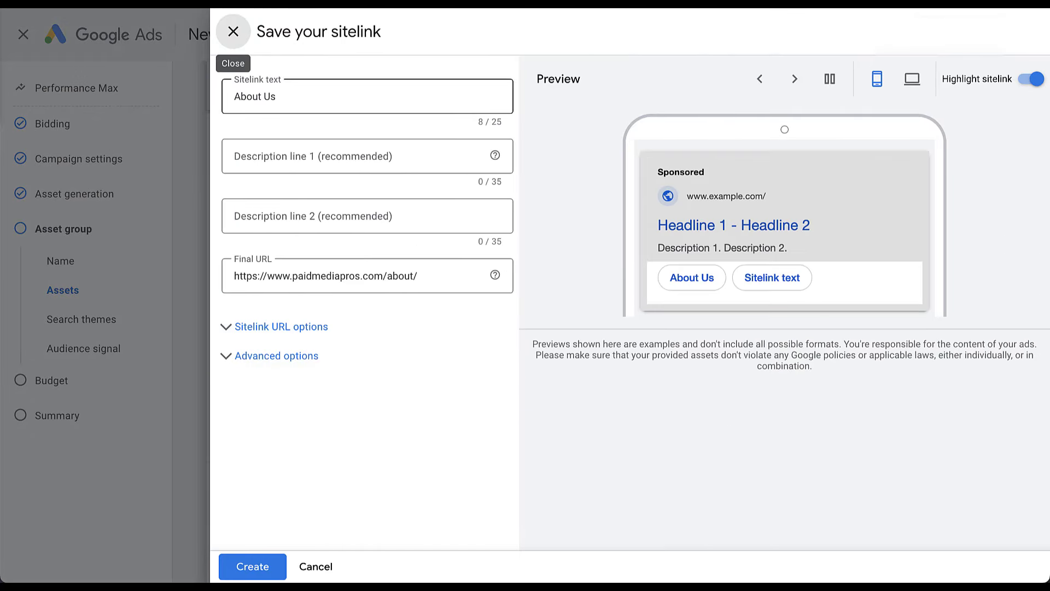
{"action": "key", "text": "Tab"}
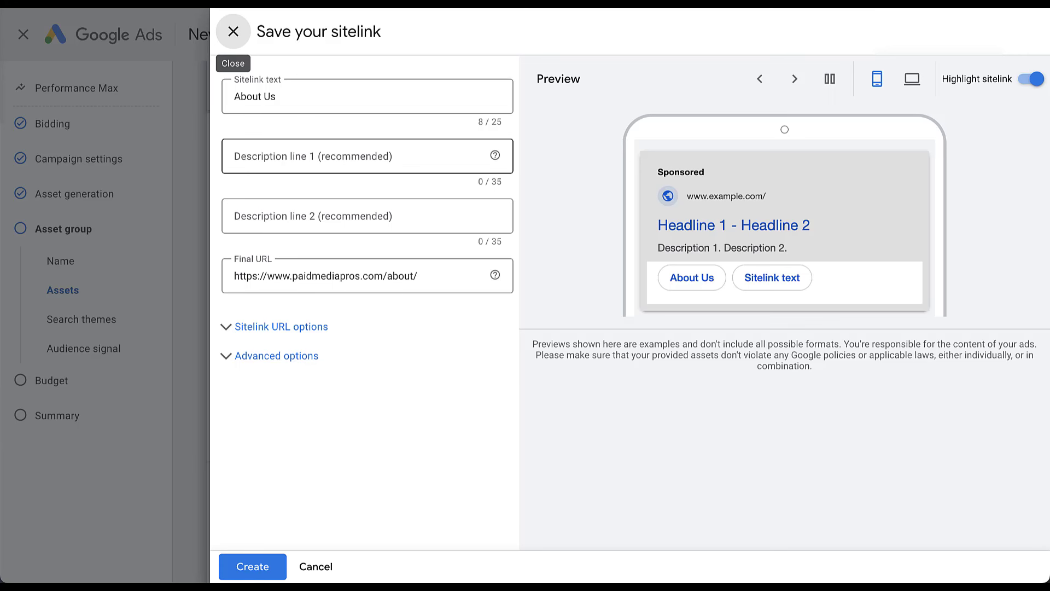
{"action": "key", "text": "Tab"}
{"action": "key", "text": "shift+Tab"}
{"action": "key", "text": "shift+Tab"}
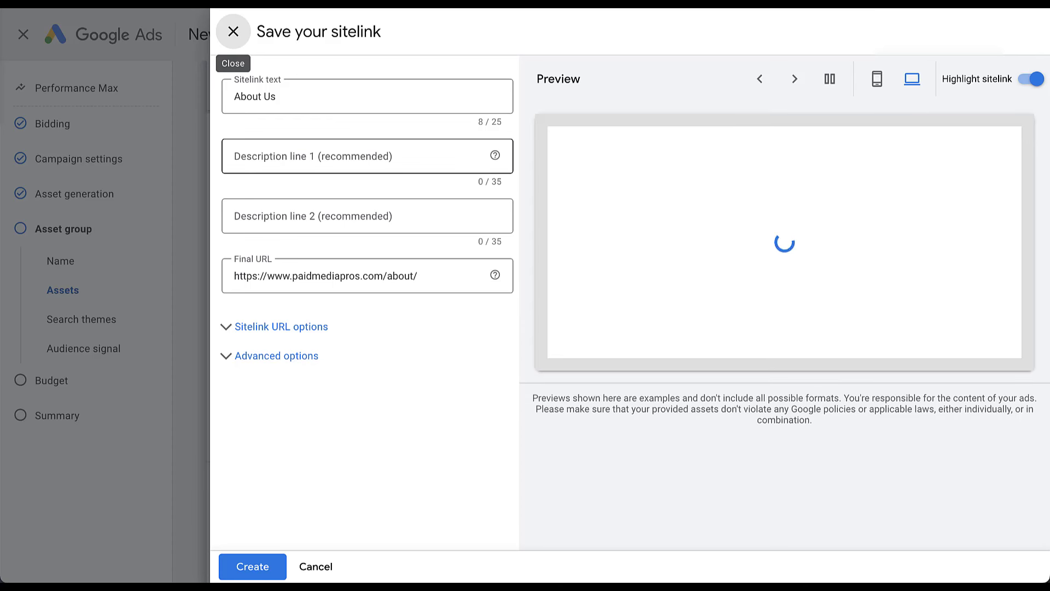
{"action": "left_click", "coordinate": [233, 31]}
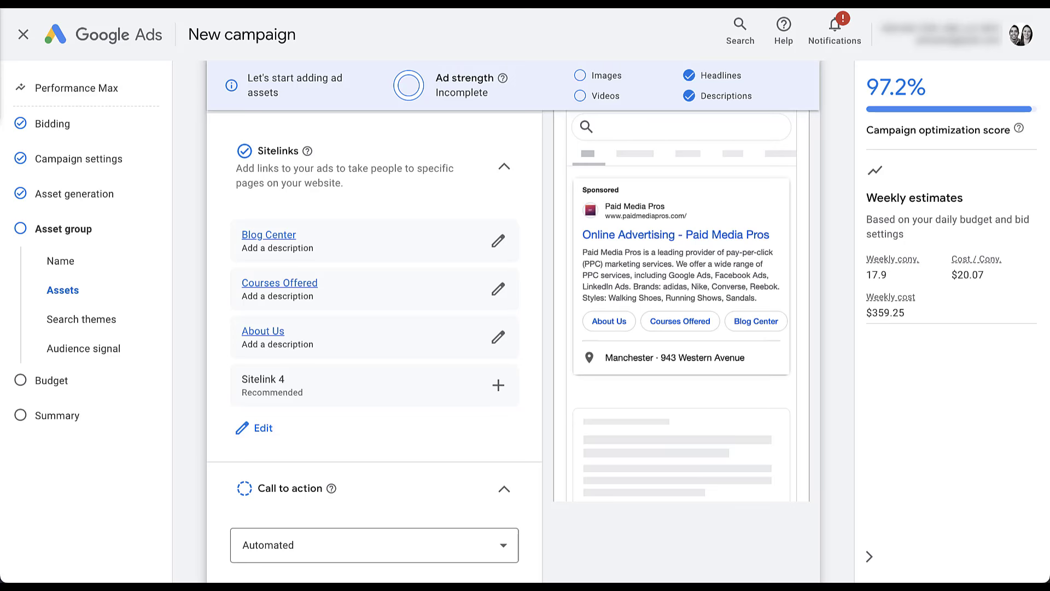
Look through the available call-to-action options for the asset group, keeping Automated.
{"action": "scroll", "coordinate": [513, 350], "scroll_direction": "down", "scroll_amount": 5}
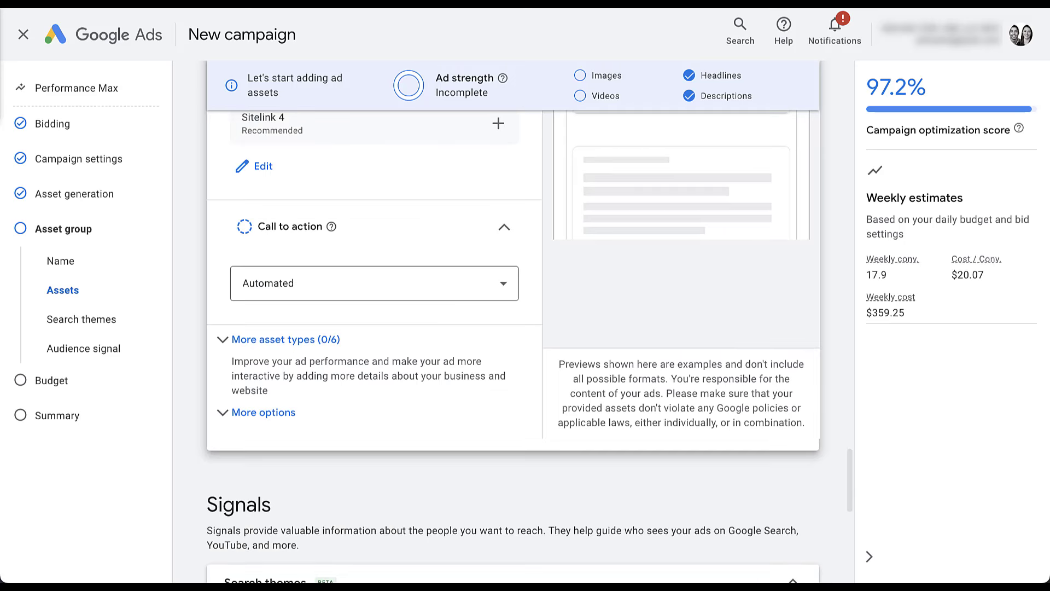
{"action": "left_click", "coordinate": [374, 282]}
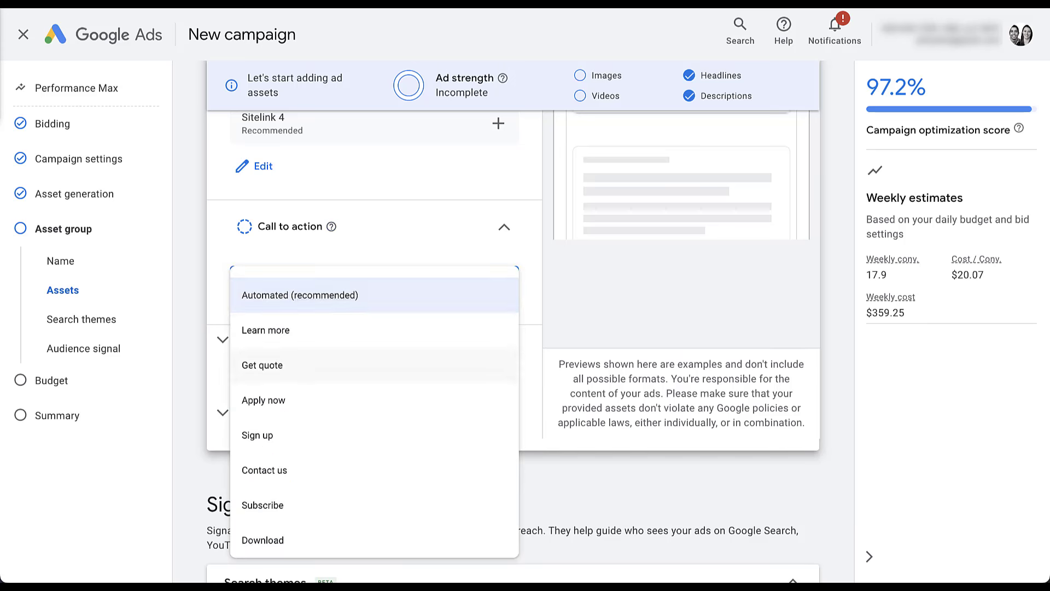
{"action": "scroll", "coordinate": [374, 427], "scroll_direction": "down", "scroll_amount": 2}
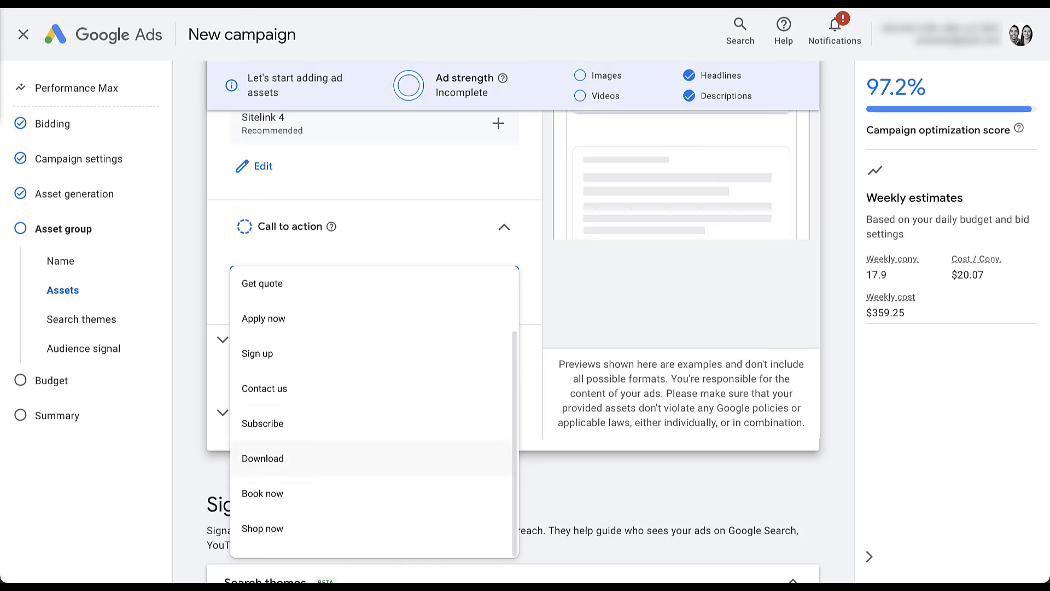
{"action": "left_click", "coordinate": [394, 243]}
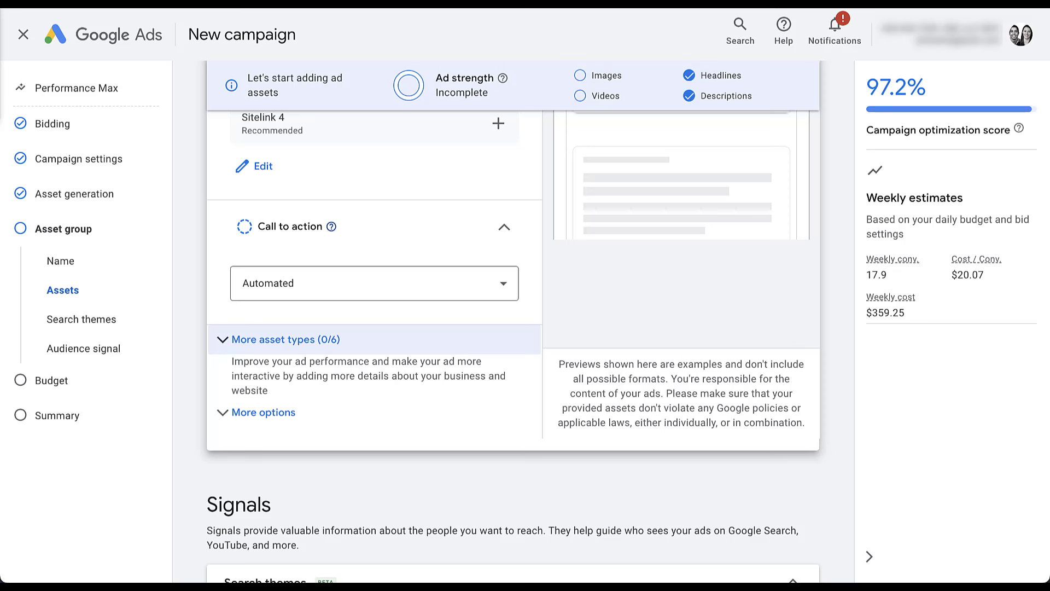
Expand the additional asset types and review them, from promotions and prices through callouts and locations.
{"action": "left_click", "coordinate": [279, 339]}
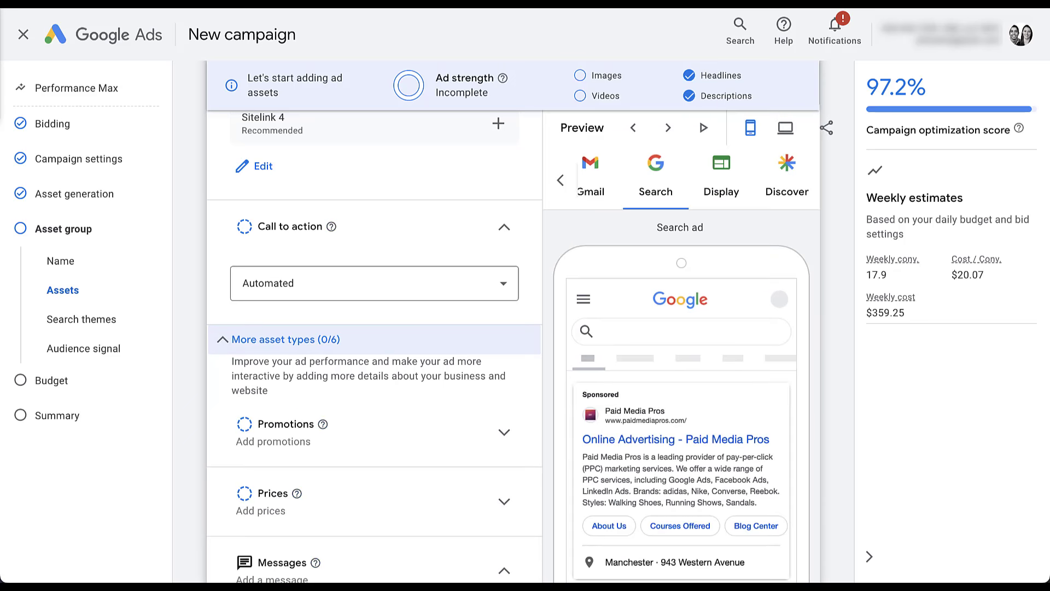
{"action": "scroll", "coordinate": [514, 344], "scroll_direction": "down", "scroll_amount": 4}
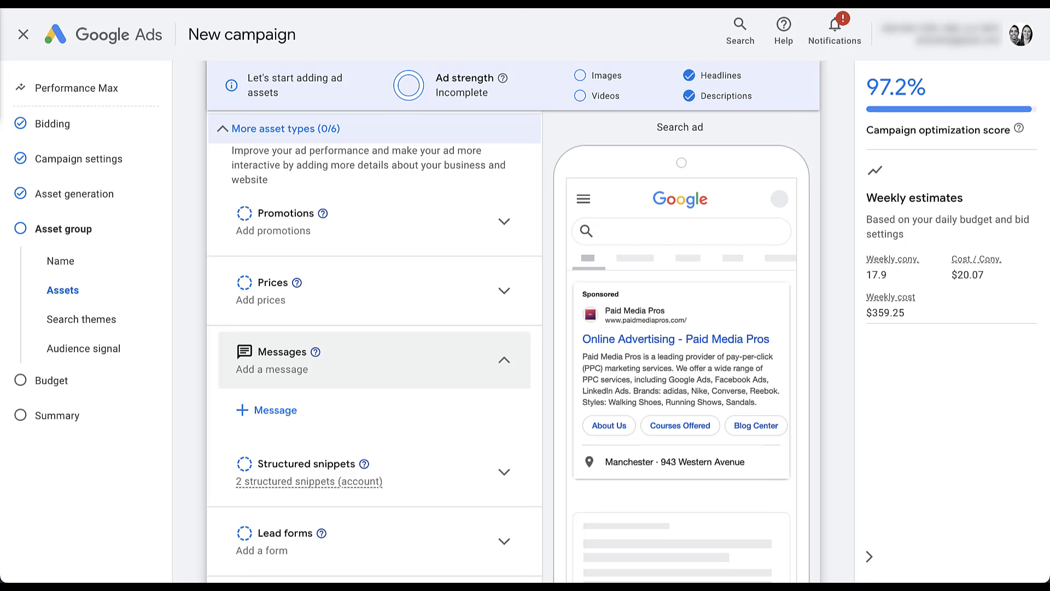
{"action": "scroll", "coordinate": [372, 471], "scroll_direction": "down", "scroll_amount": 2}
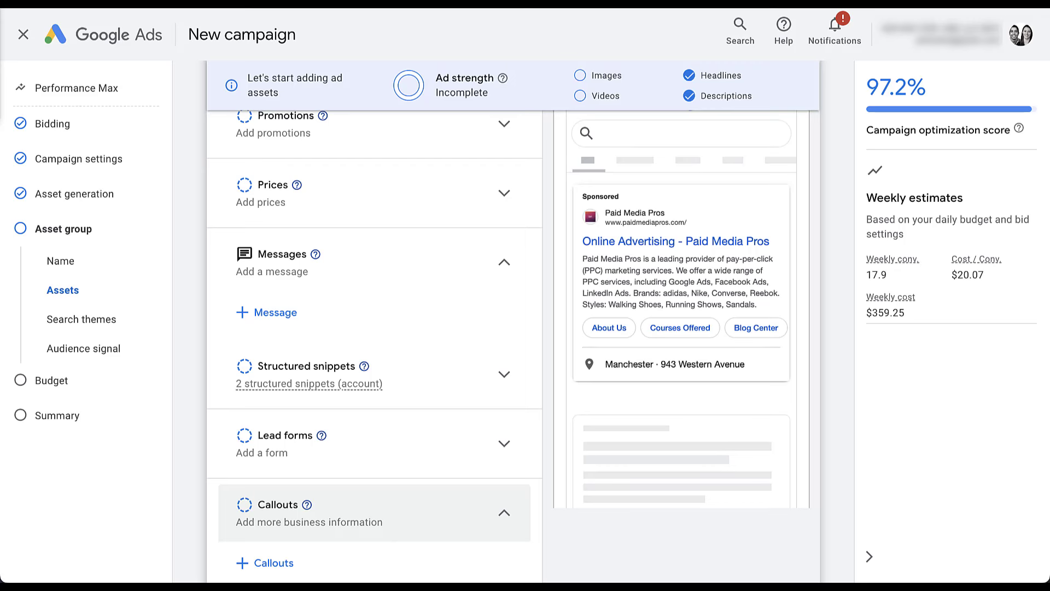
{"action": "scroll", "coordinate": [372, 492], "scroll_direction": "down", "scroll_amount": 3}
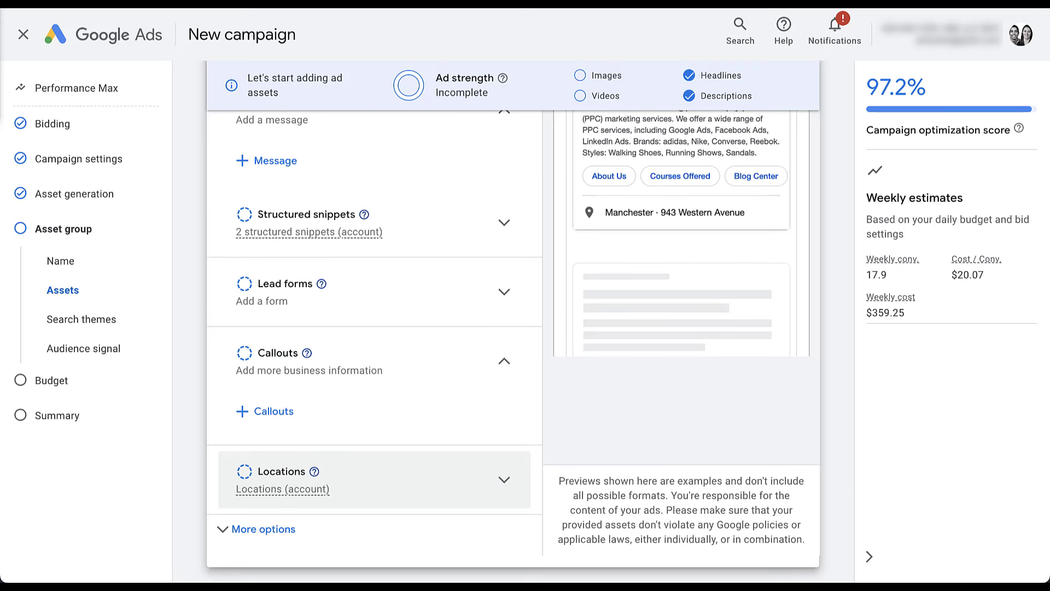
{"action": "scroll", "coordinate": [372, 479], "scroll_direction": "up", "scroll_amount": 3}
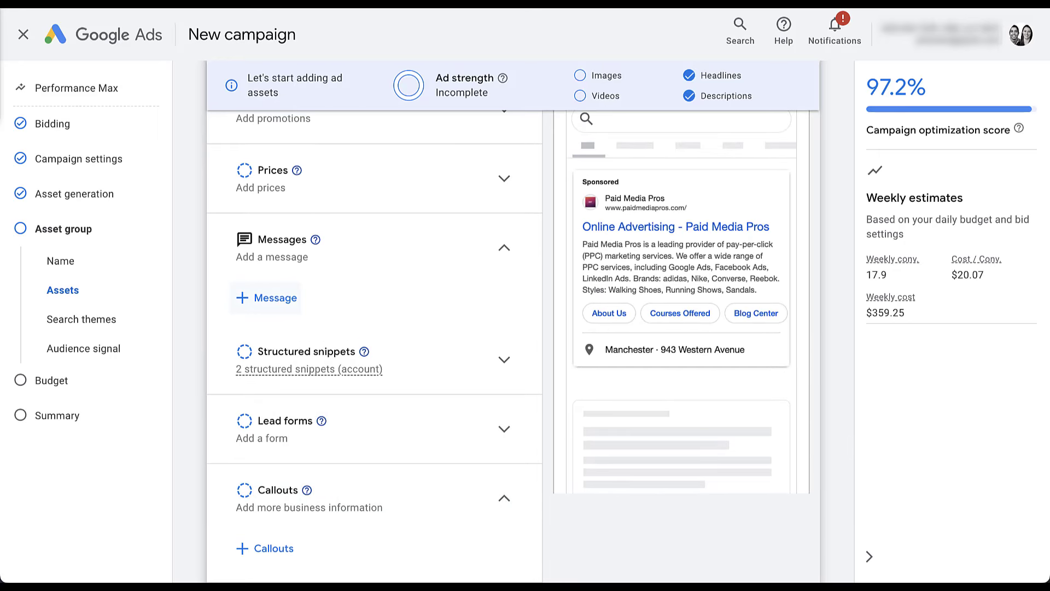
Inspect the new message form, including its WhatsApp number field and call-to-action options, and close it without adding a message.
{"action": "left_click", "coordinate": [266, 297]}
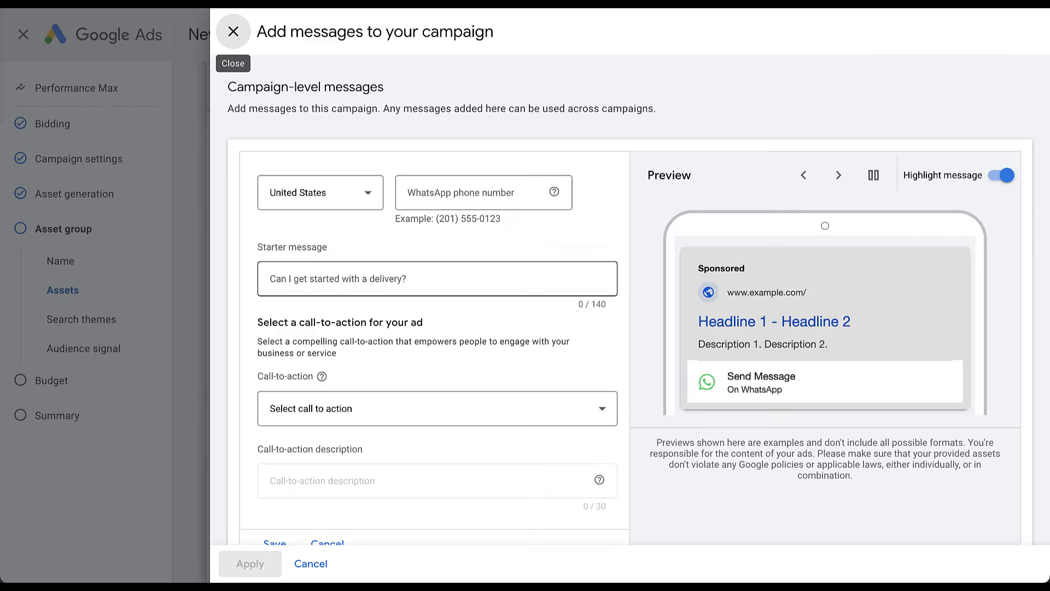
{"action": "mouse_move", "coordinate": [554, 192]}
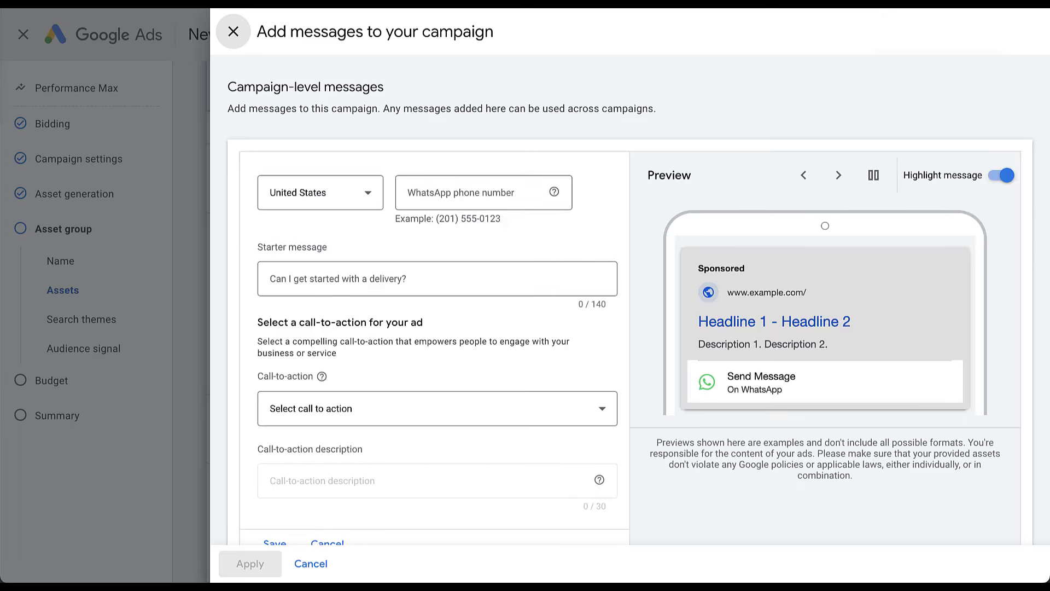
{"action": "scroll", "coordinate": [546, 241], "scroll_direction": "down", "scroll_amount": 2}
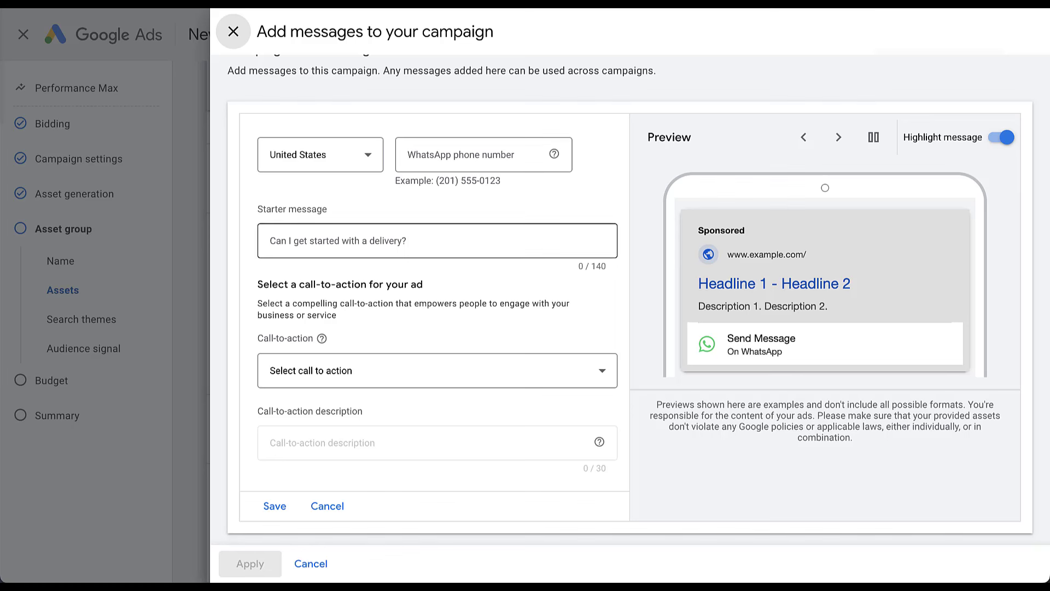
{"action": "left_click", "coordinate": [437, 370]}
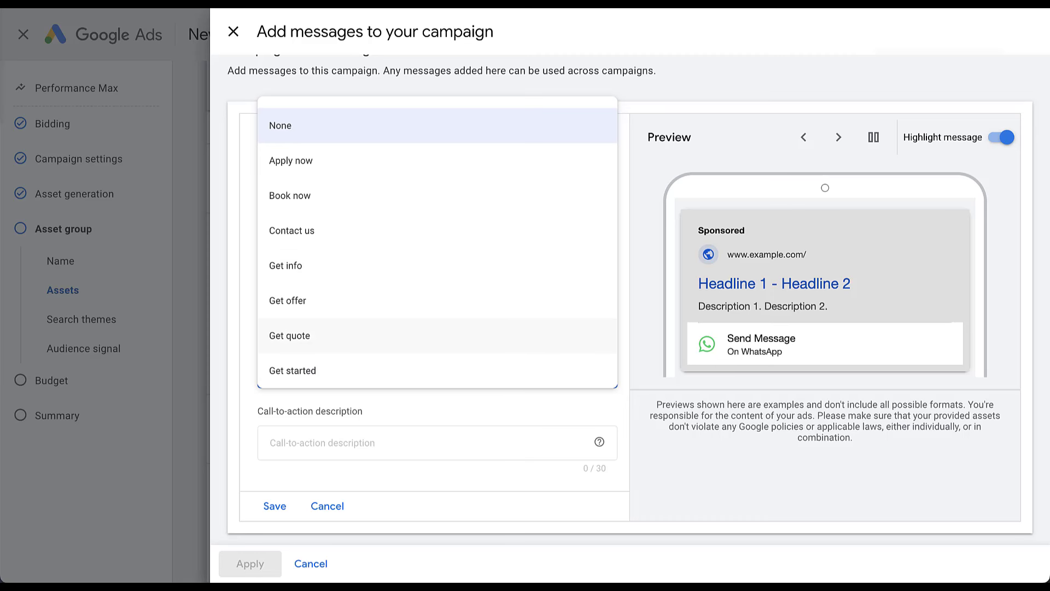
{"action": "left_click", "coordinate": [437, 126]}
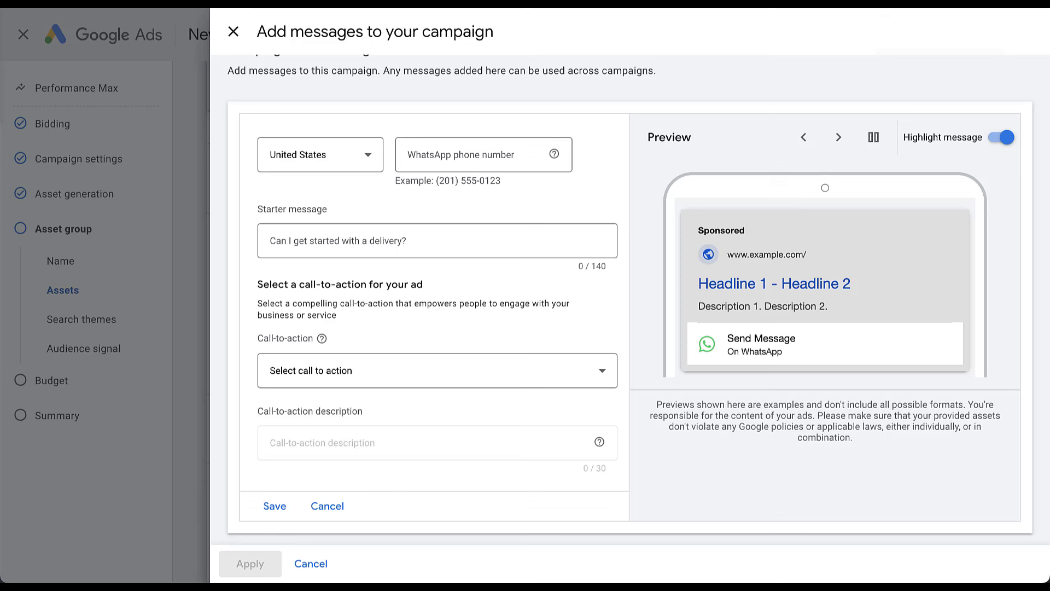
{"action": "left_click", "coordinate": [233, 31]}
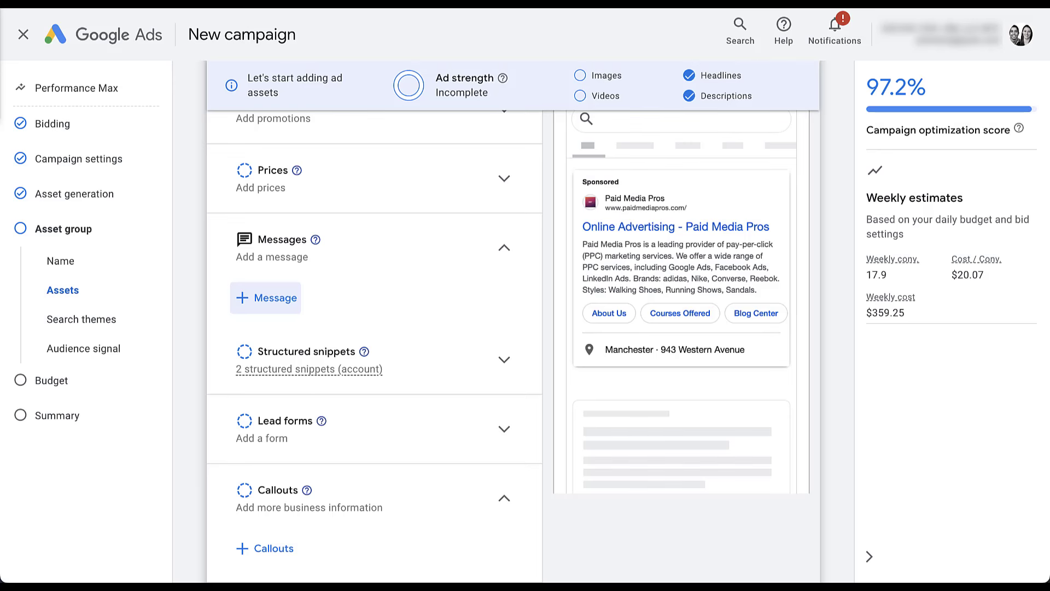
Add the search themes "paid media campaigns", "ppc advertising" and "paid media videos" to the asset group's signals.
{"action": "scroll", "coordinate": [513, 345], "scroll_direction": "down", "scroll_amount": 10}
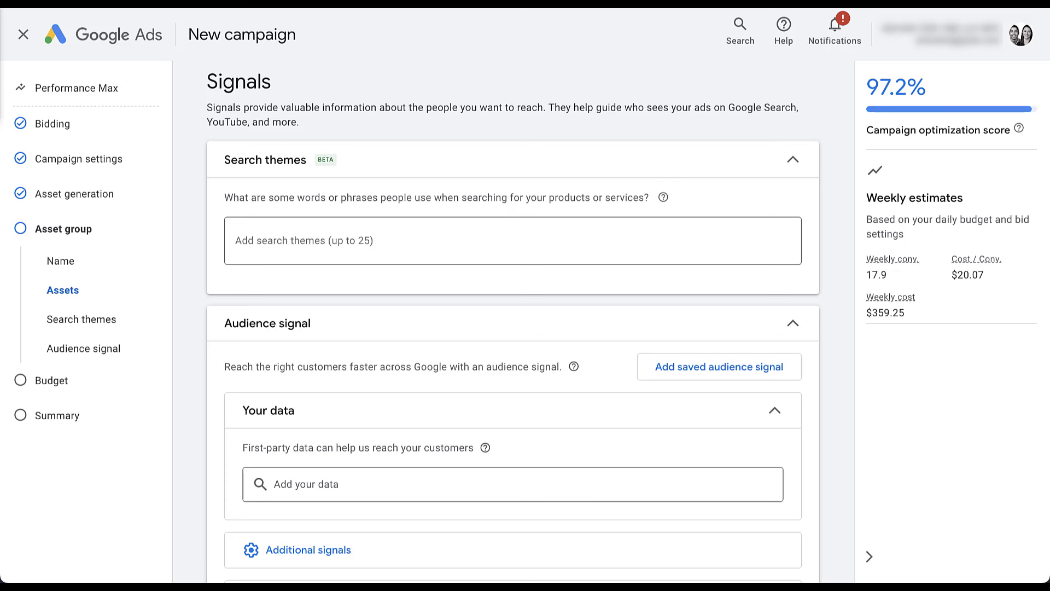
{"action": "left_click", "coordinate": [512, 241]}
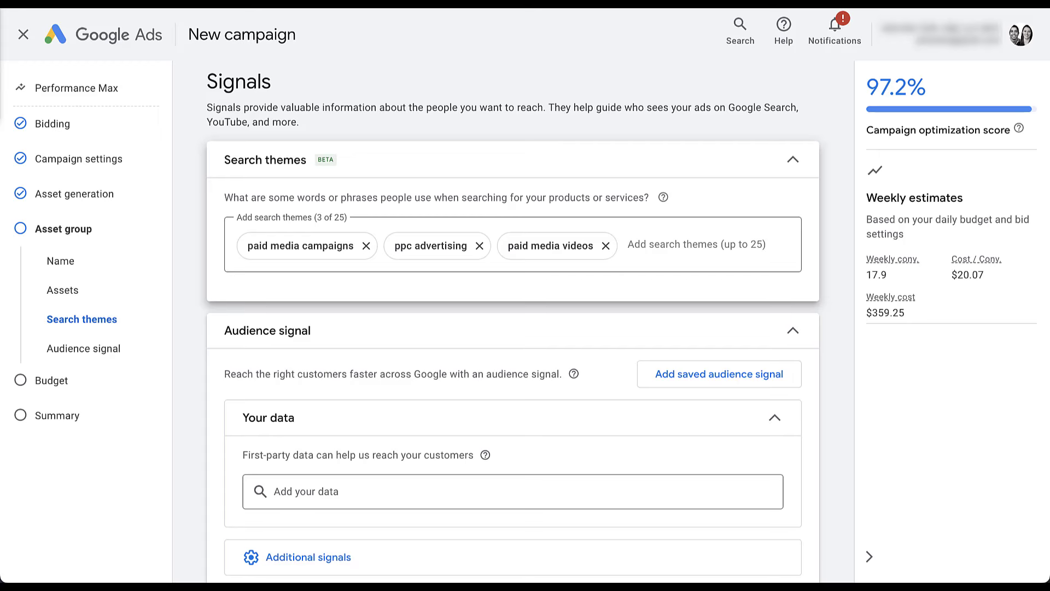
View the saved audiences available for the audience signal and cancel without selecting one.
{"action": "scroll", "coordinate": [513, 321], "scroll_direction": "down", "scroll_amount": 3}
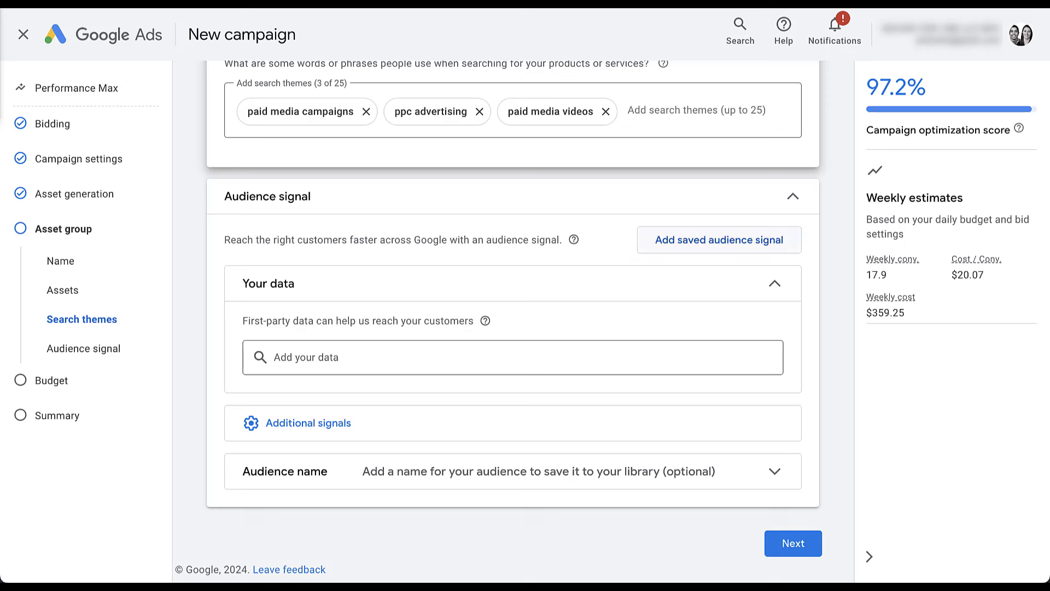
{"action": "left_click", "coordinate": [719, 240]}
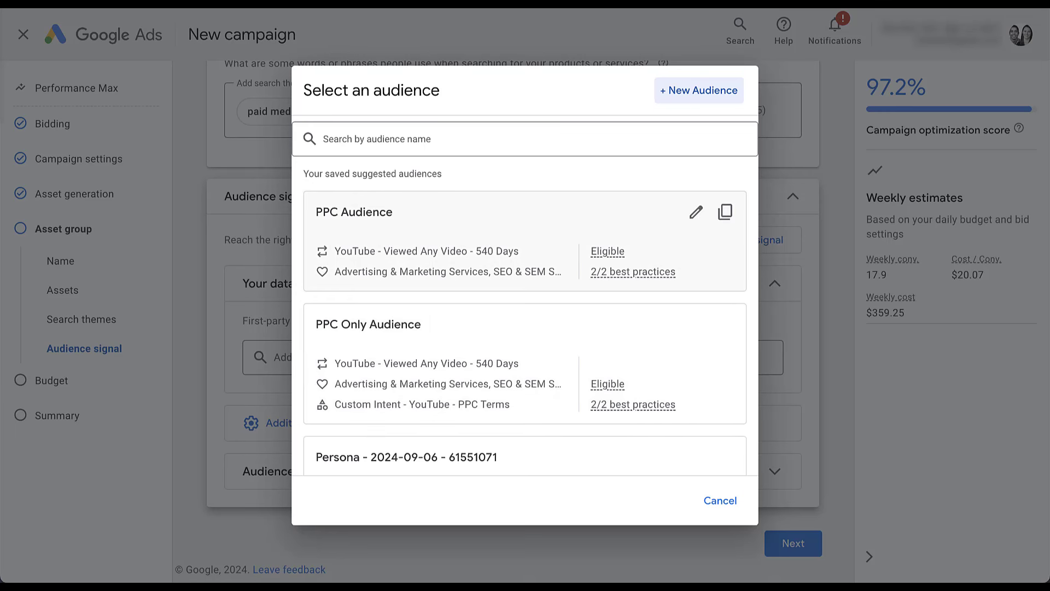
{"action": "left_click", "coordinate": [720, 501]}
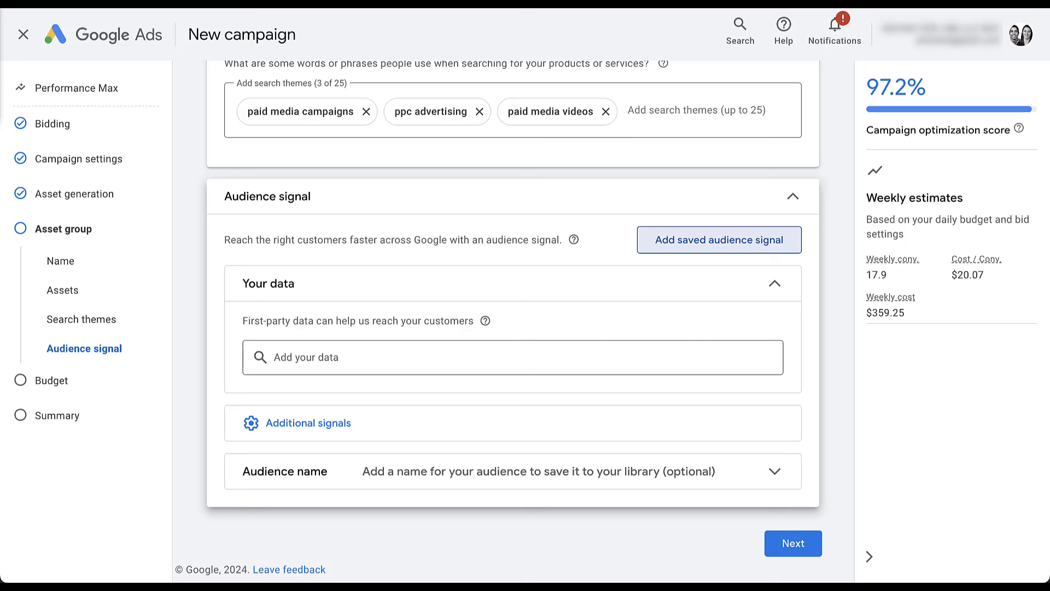
Browse the first-party data segments for website visitors and YouTube users, and close the list without adding any.
{"action": "left_click", "coordinate": [350, 357]}
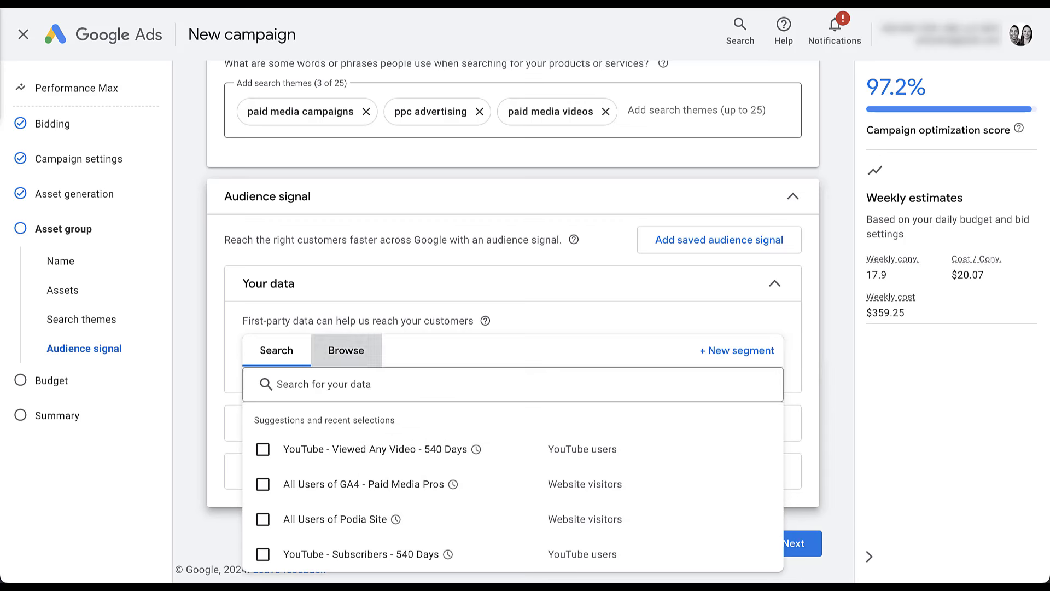
{"action": "left_click", "coordinate": [346, 350]}
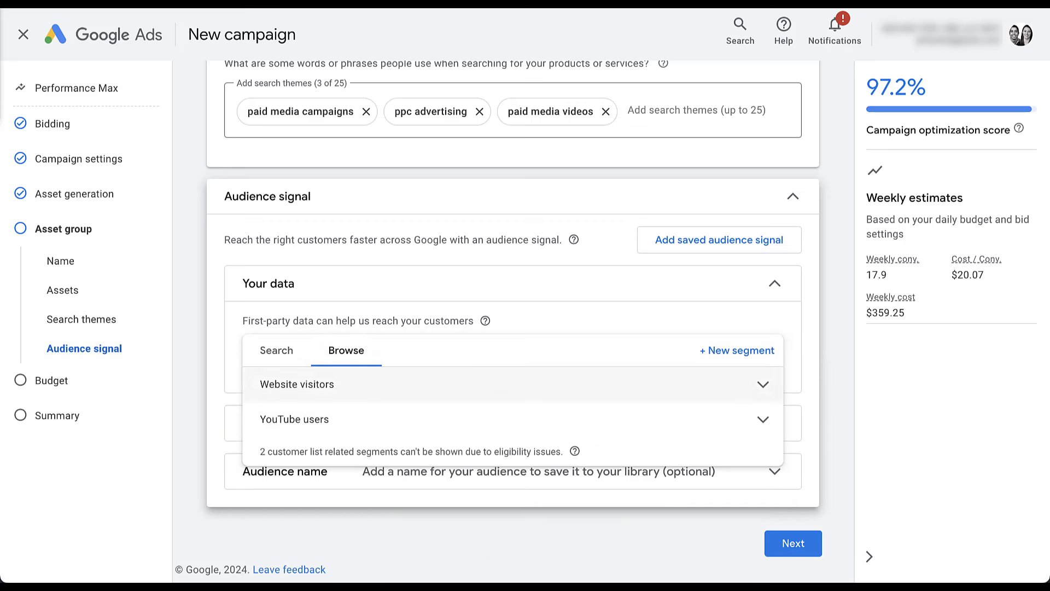
{"action": "left_click", "coordinate": [349, 384]}
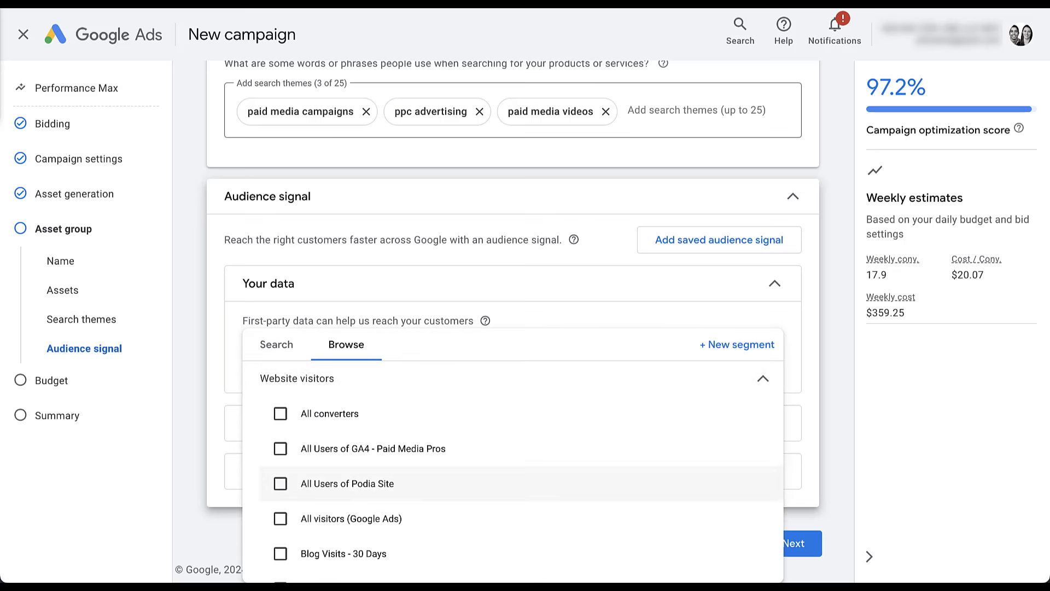
{"action": "left_click", "coordinate": [328, 378]}
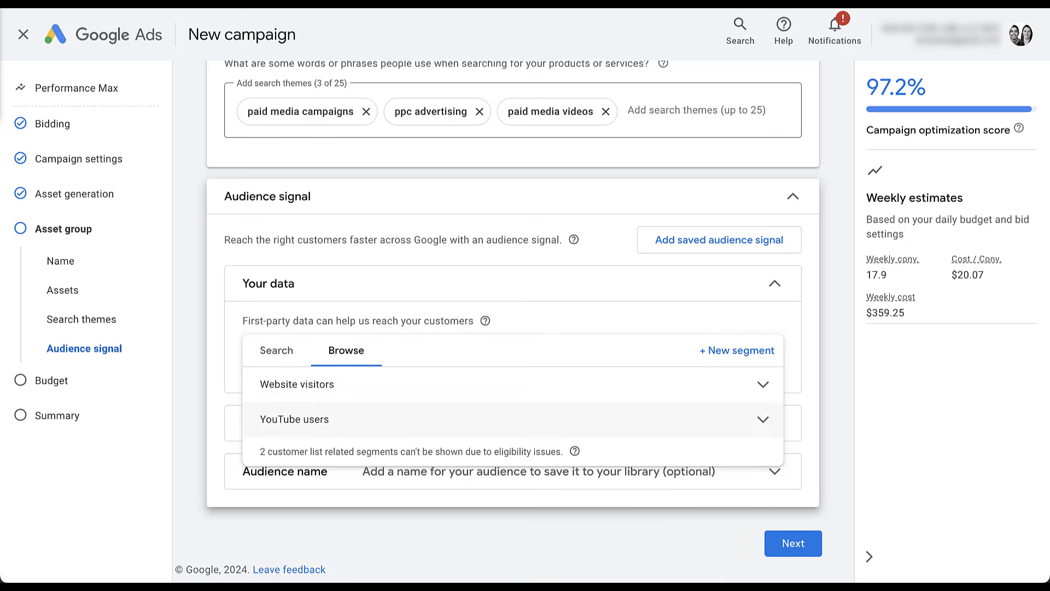
{"action": "left_click", "coordinate": [328, 413]}
{"action": "left_click", "coordinate": [328, 412]}
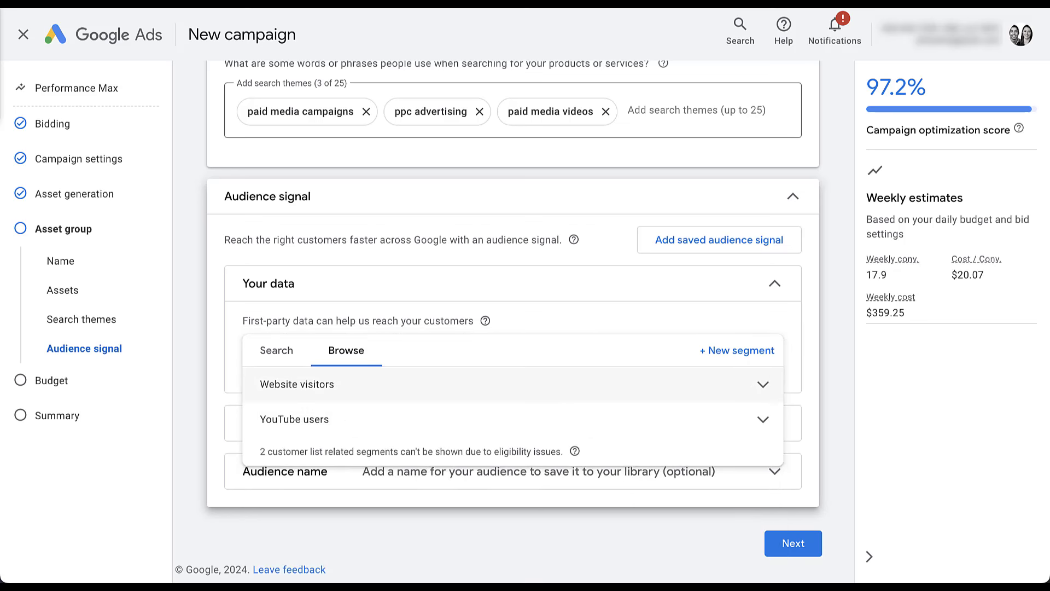
{"action": "left_click", "coordinate": [536, 321]}
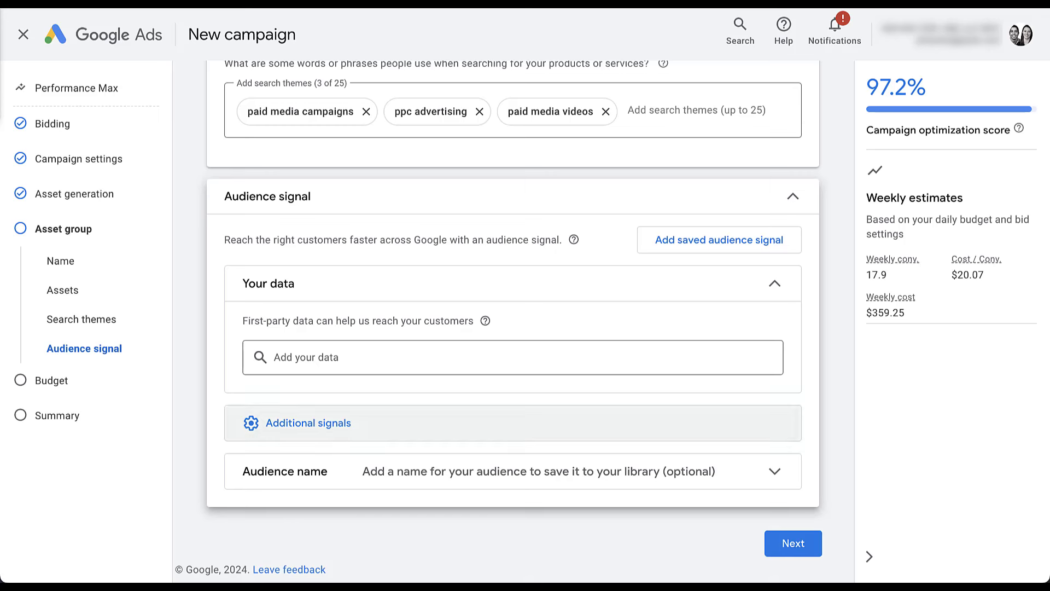
Add the Demographics section to the audience signal and expand its additional demographics to review parental status and household income.
{"action": "left_click", "coordinate": [308, 423]}
{"action": "scroll", "coordinate": [513, 356], "scroll_direction": "down", "scroll_amount": 1}
{"action": "scroll", "coordinate": [513, 387], "scroll_direction": "down", "scroll_amount": 1}
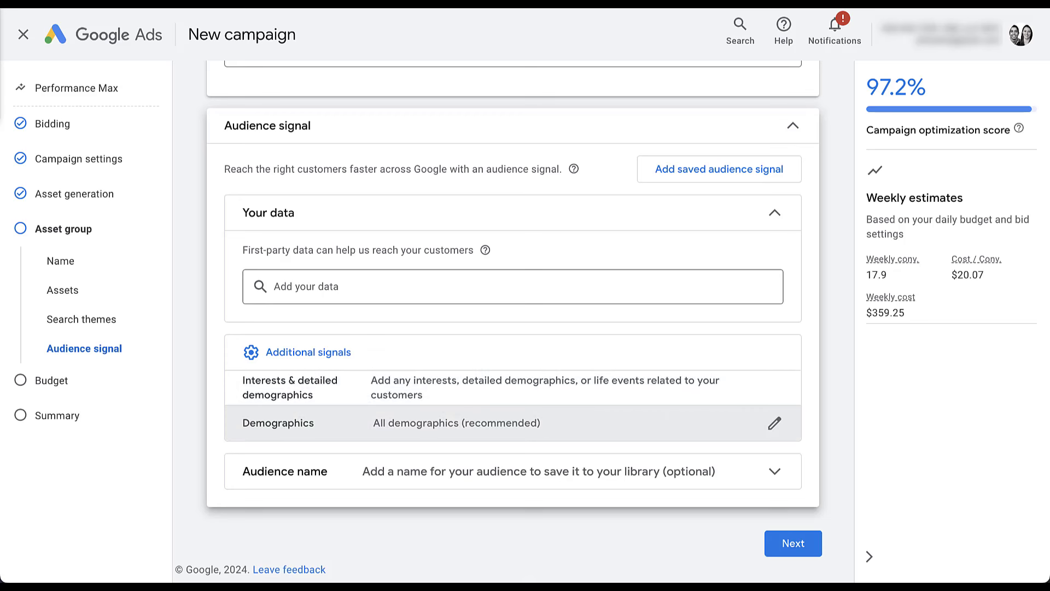
{"action": "left_click", "coordinate": [774, 422]}
{"action": "scroll", "coordinate": [361, 432], "scroll_direction": "down", "scroll_amount": 3}
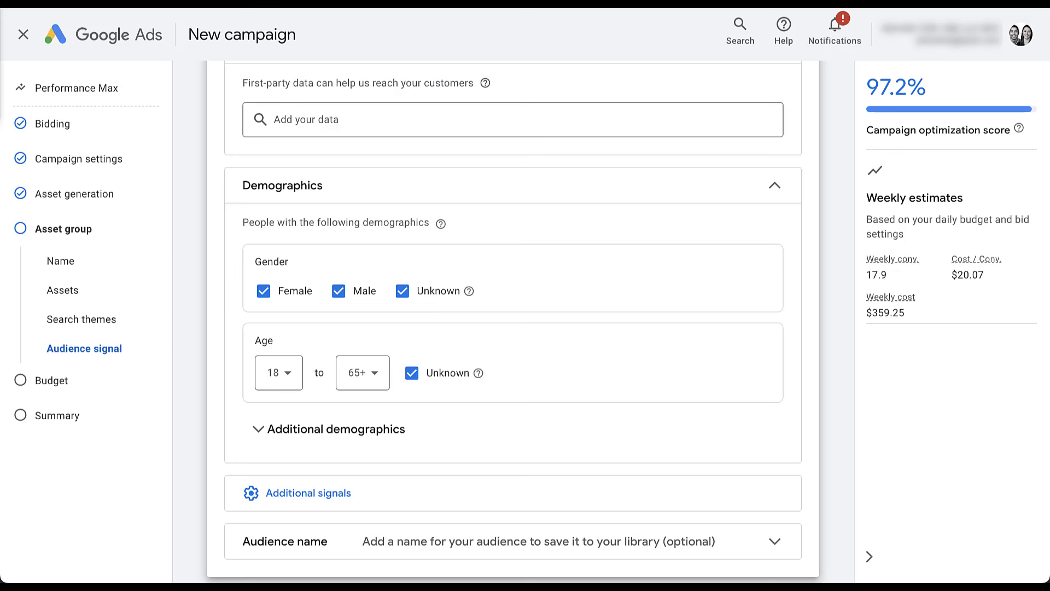
{"action": "left_click", "coordinate": [336, 429]}
{"action": "scroll", "coordinate": [336, 428], "scroll_direction": "down", "scroll_amount": 4}
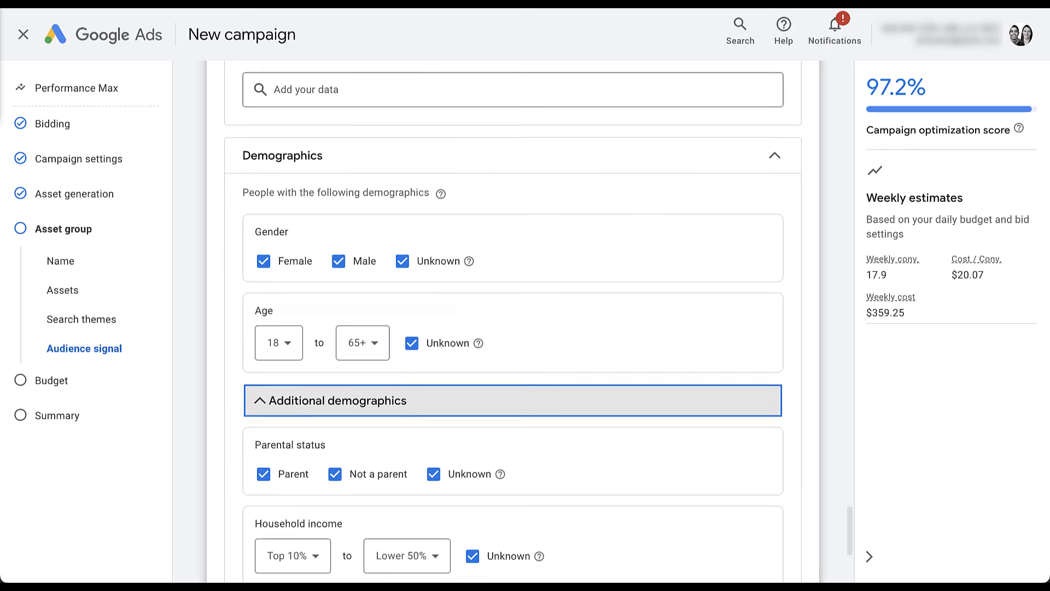
{"action": "mouse_move", "coordinate": [500, 258]}
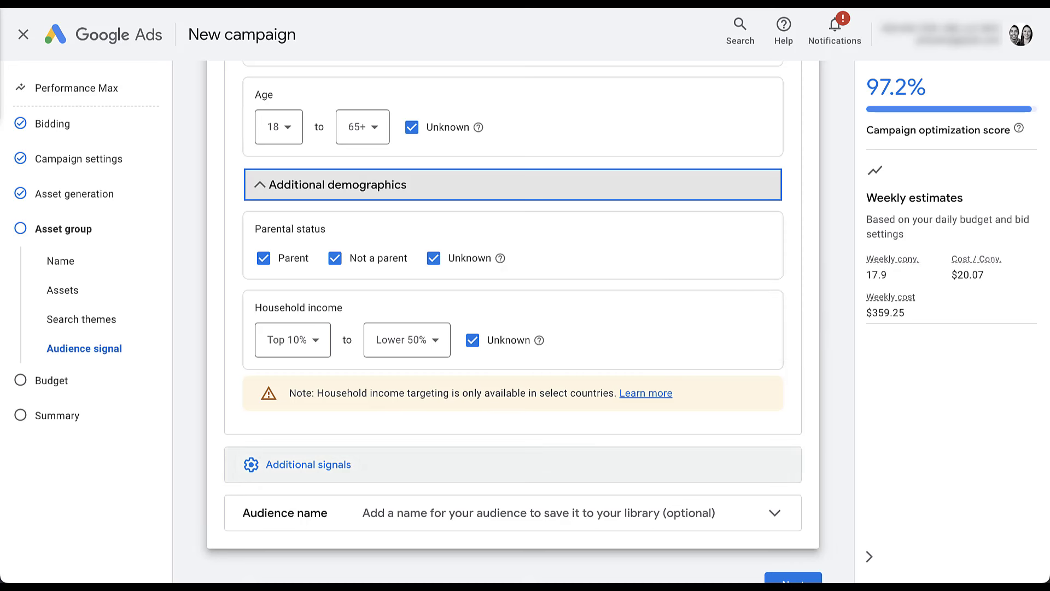
Add the Interests & detailed demographics section to the audience signal from the additional signals.
{"action": "left_click", "coordinate": [308, 464]}
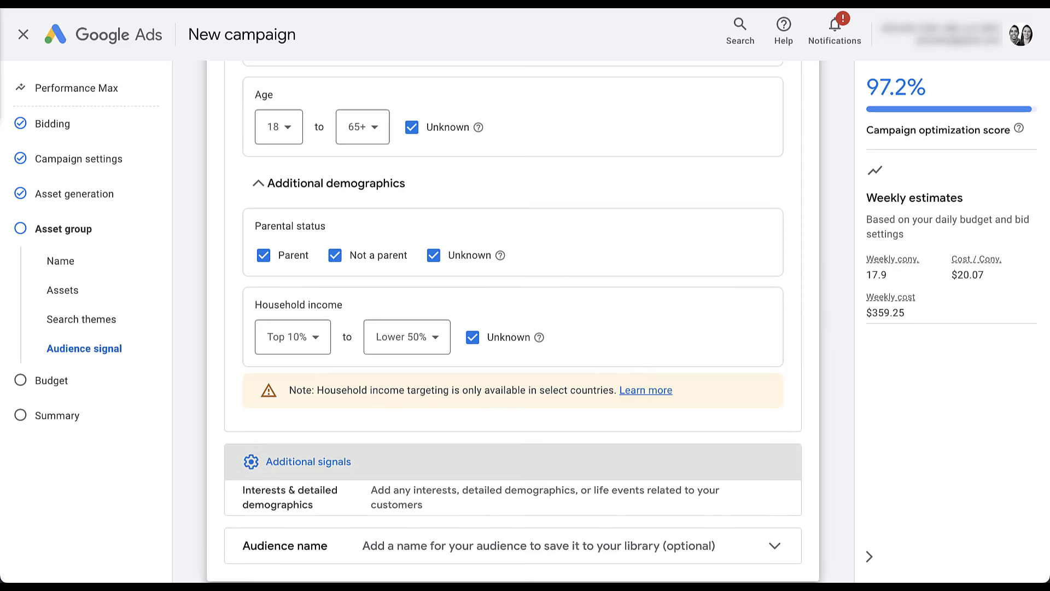
{"action": "left_click", "coordinate": [309, 497]}
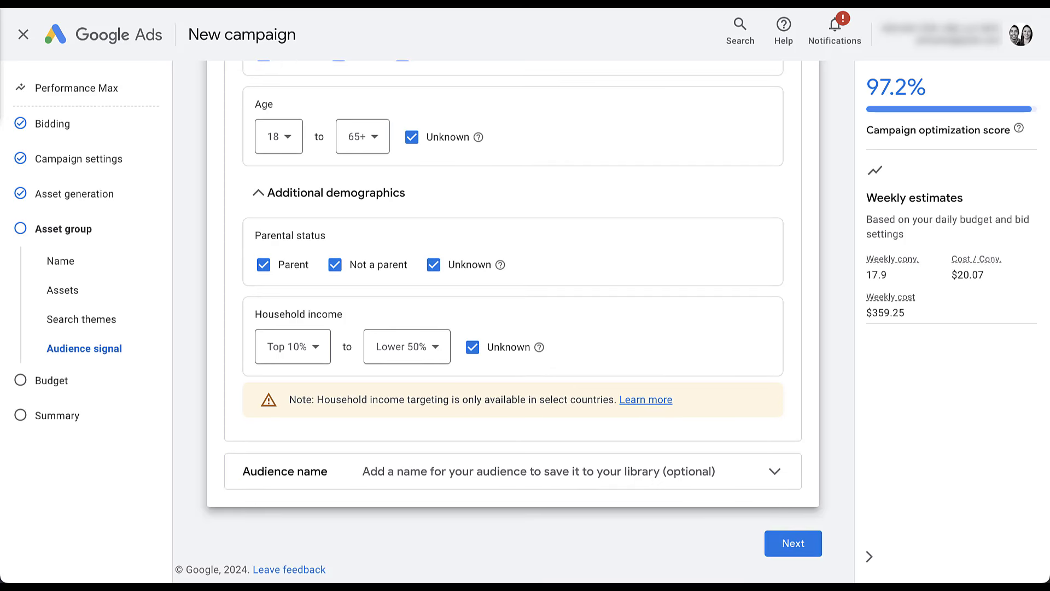
{"action": "scroll", "coordinate": [513, 246], "scroll_direction": "up", "scroll_amount": 9}
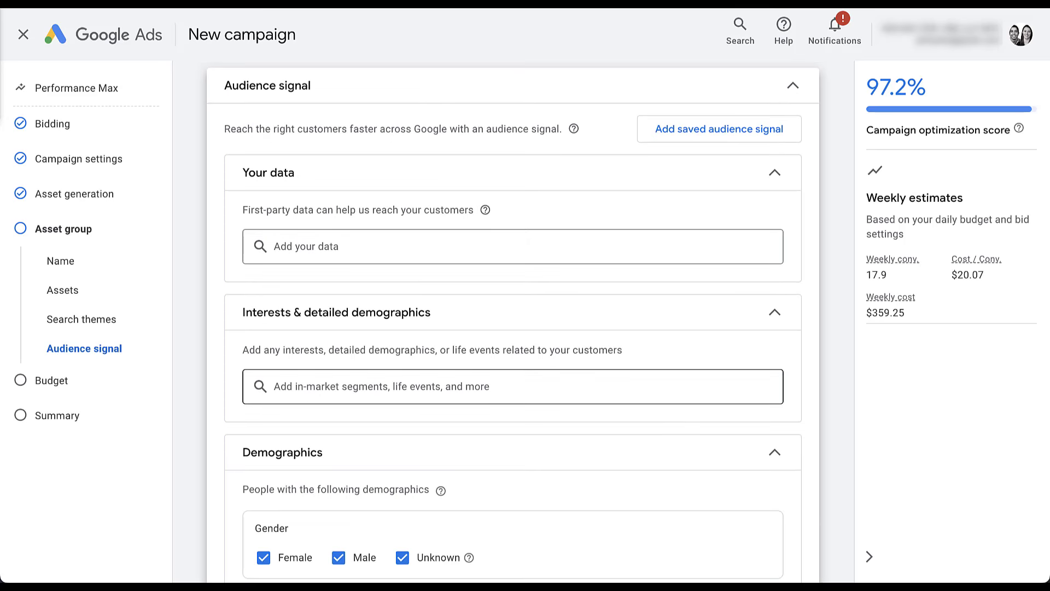
Look through the suggested interest segments and browse the in-market categories, closing the list without adding any.
{"action": "left_click", "coordinate": [512, 386]}
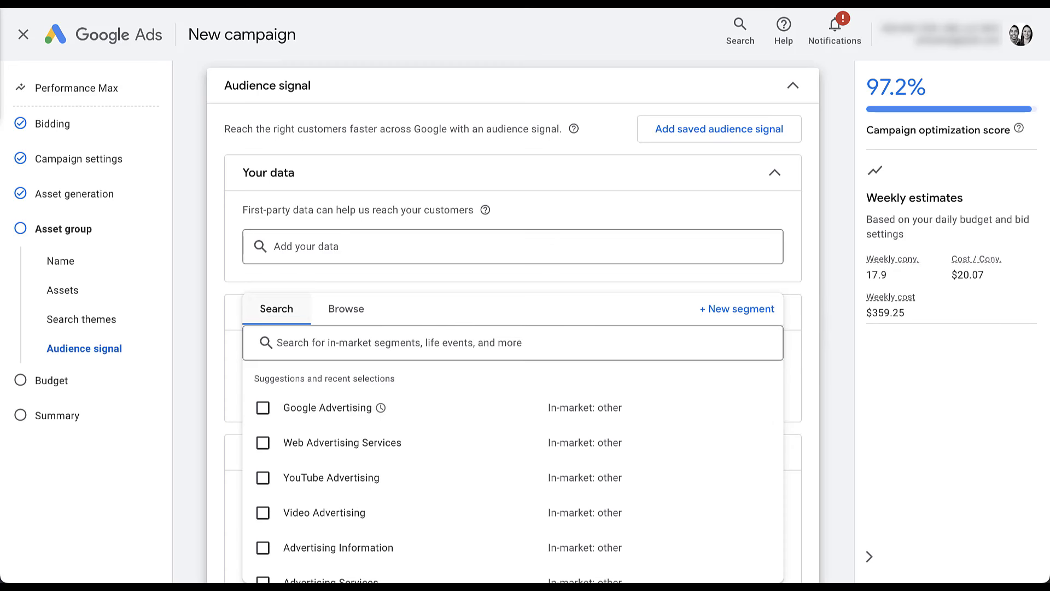
{"action": "left_click", "coordinate": [346, 309]}
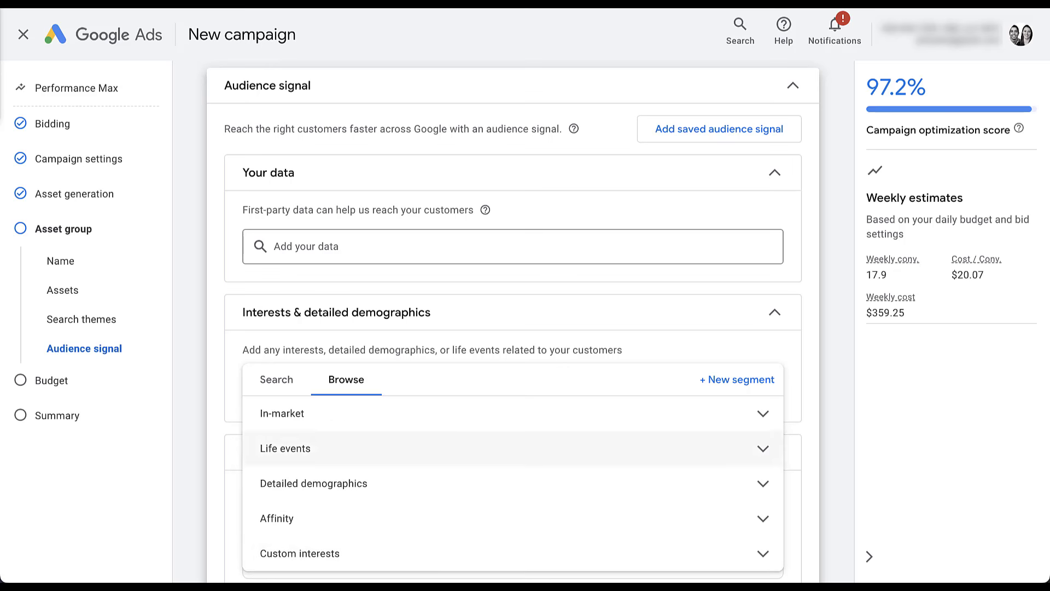
{"action": "left_click", "coordinate": [382, 412]}
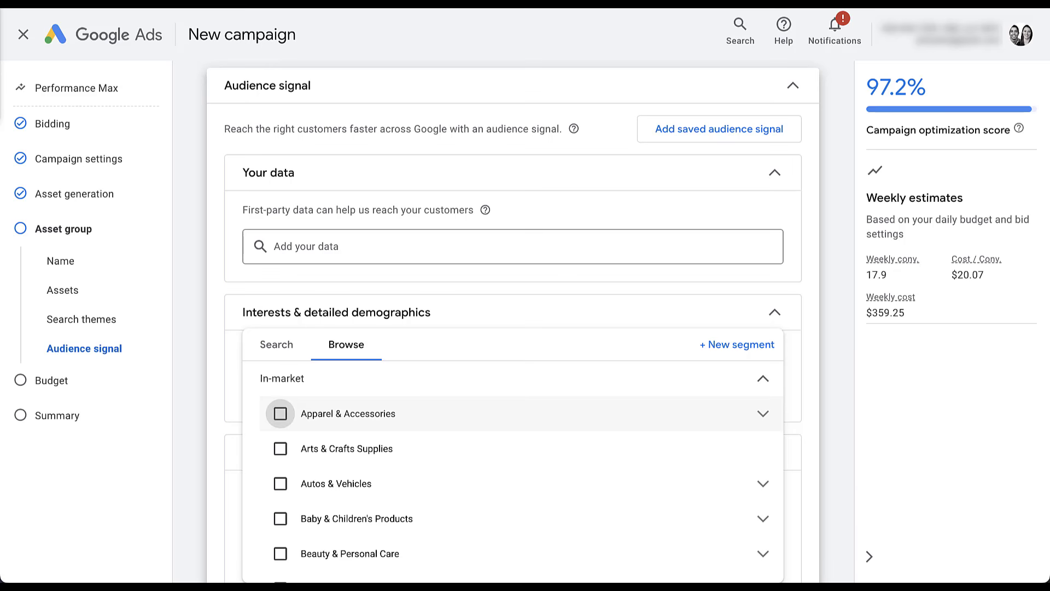
{"action": "left_click", "coordinate": [280, 413]}
{"action": "left_click", "coordinate": [280, 414]}
{"action": "left_click", "coordinate": [298, 288]}
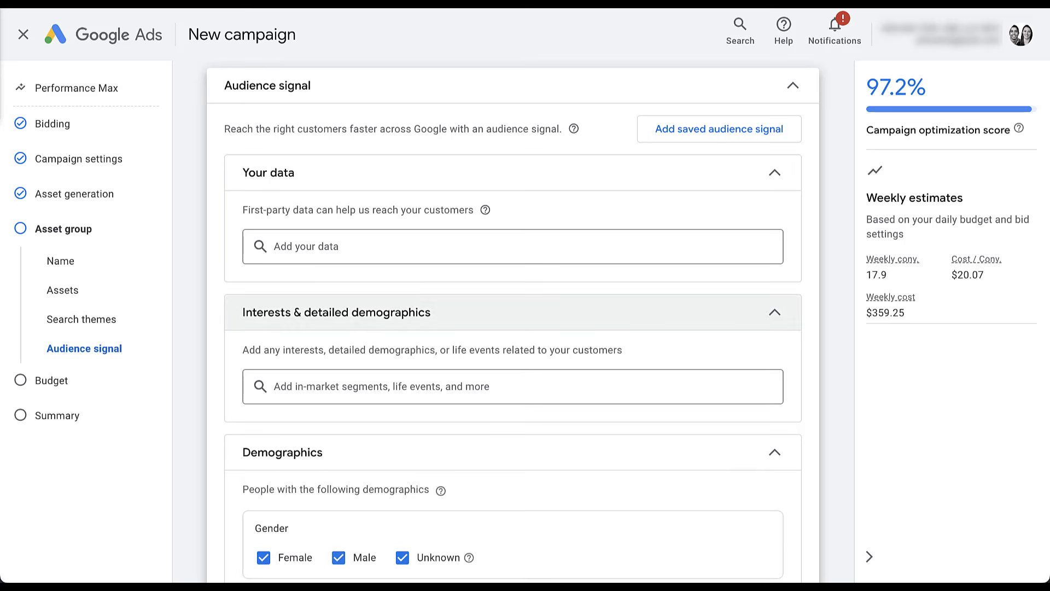
Collapse the Interests & detailed demographics and Demographics sections, and expand the optional audience name.
{"action": "left_click", "coordinate": [336, 312]}
{"action": "left_click", "coordinate": [328, 365]}
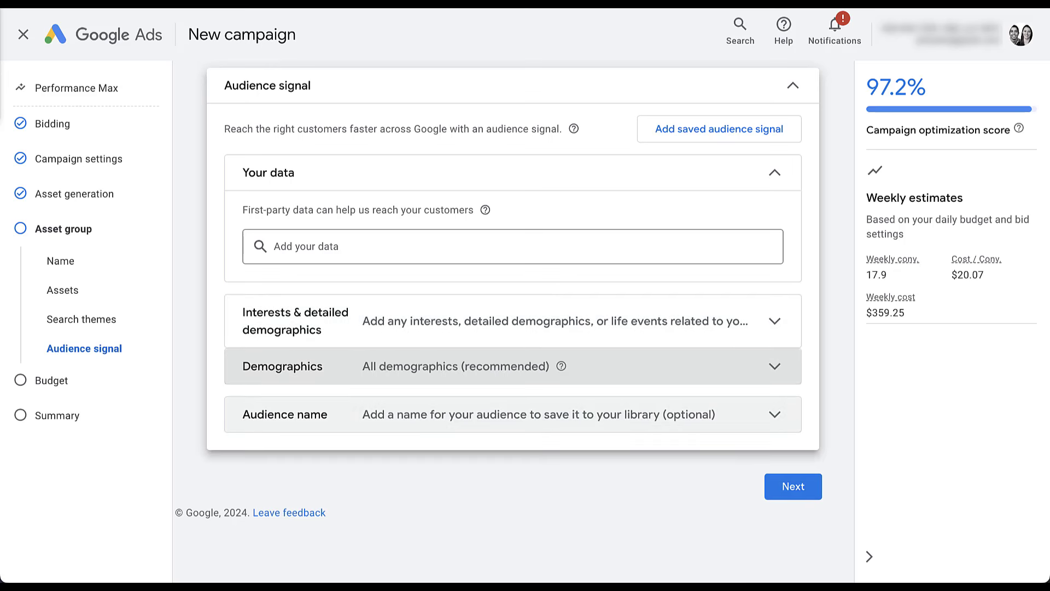
{"action": "left_click", "coordinate": [328, 414]}
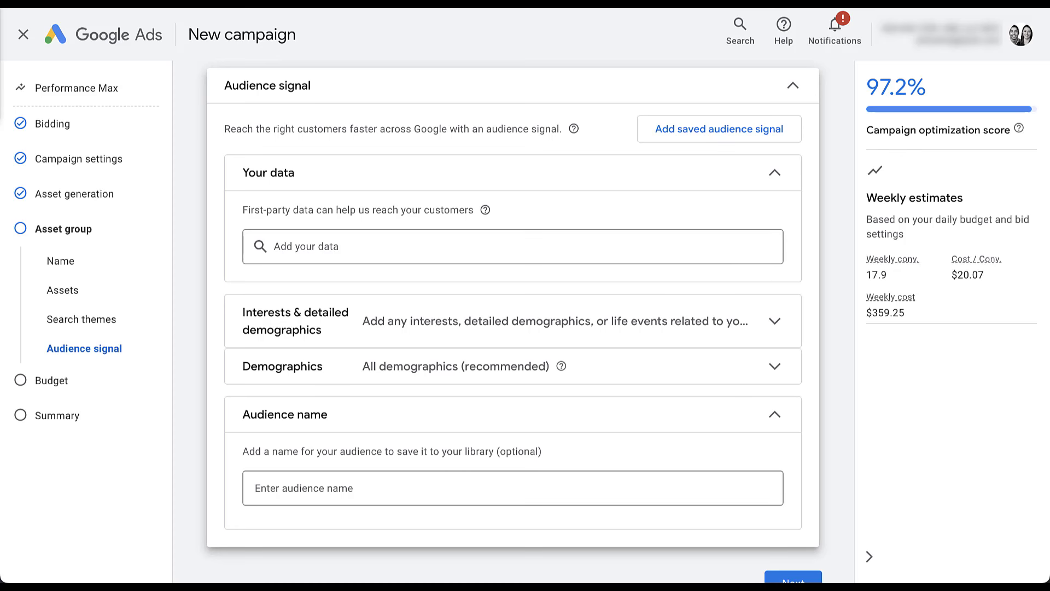
Check the saved audiences again without selecting one, leave the audience unnamed, and continue to the campaign's budget.
{"action": "left_click", "coordinate": [719, 129]}
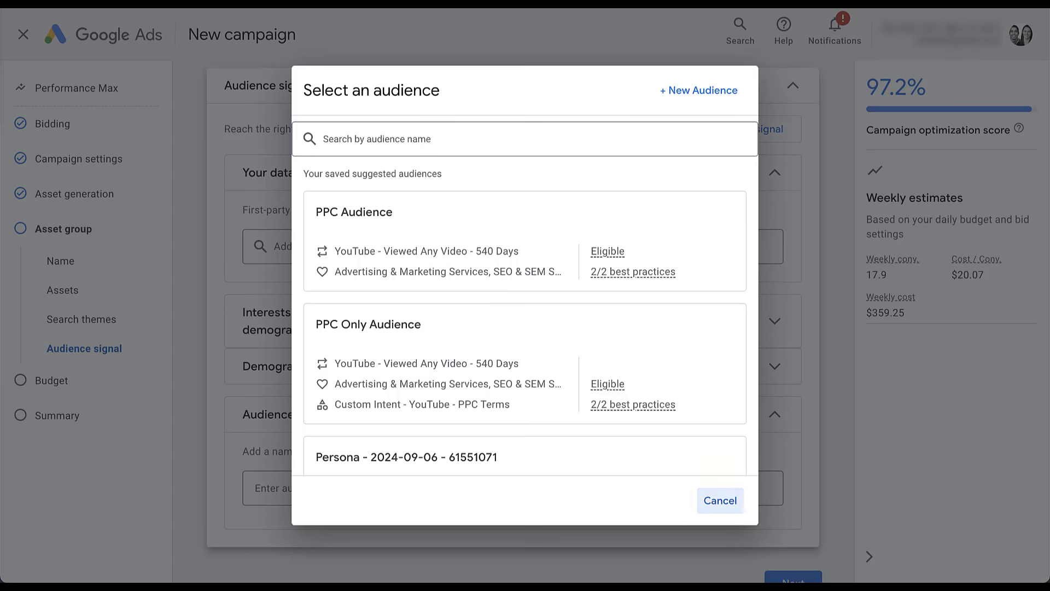
{"action": "left_click", "coordinate": [720, 500]}
{"action": "scroll", "coordinate": [513, 273], "scroll_direction": "down", "scroll_amount": 5}
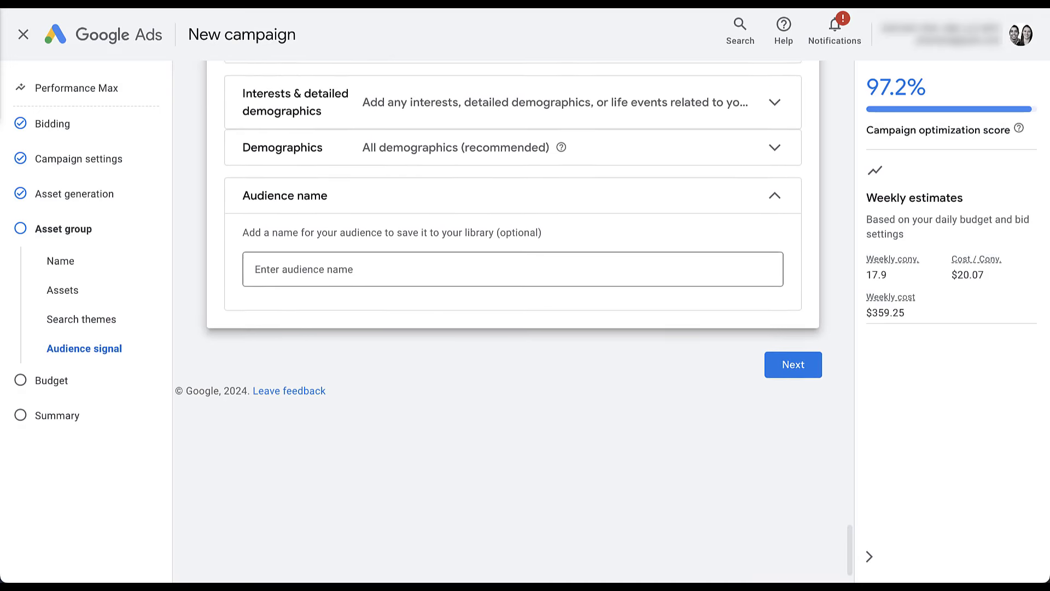
{"action": "left_click", "coordinate": [793, 342]}
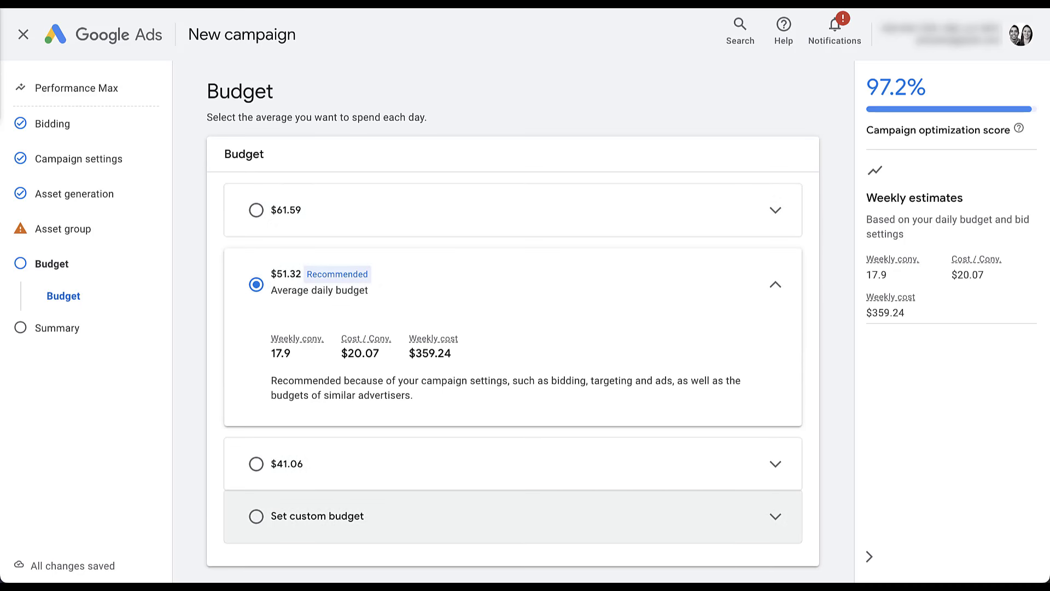
Choose a custom average daily budget, keeping $51.32, and continue to the campaign summary.
{"action": "left_click", "coordinate": [317, 517]}
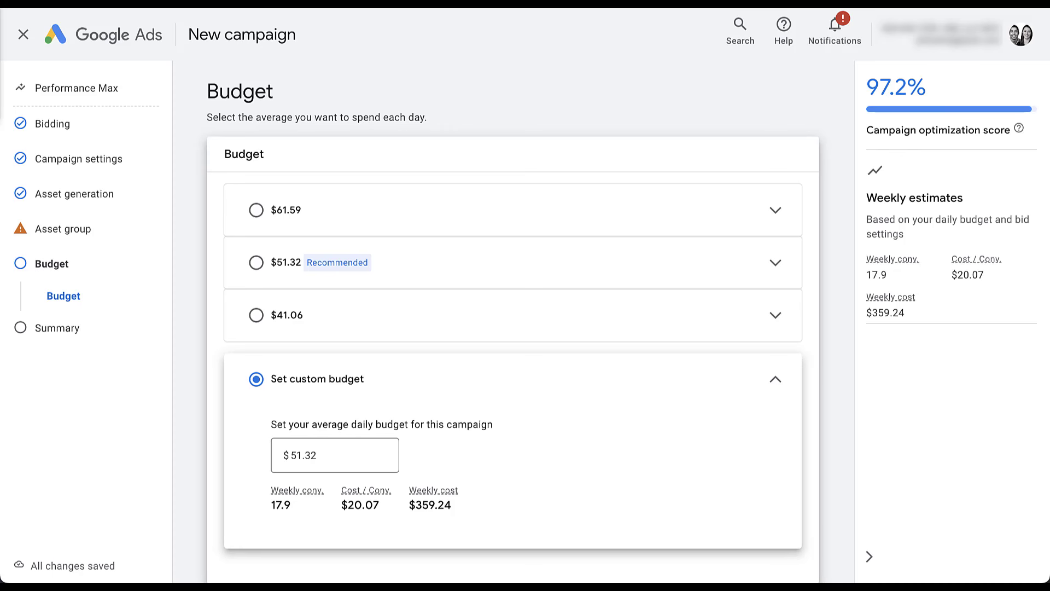
{"action": "scroll", "coordinate": [512, 328], "scroll_direction": "down", "scroll_amount": 1}
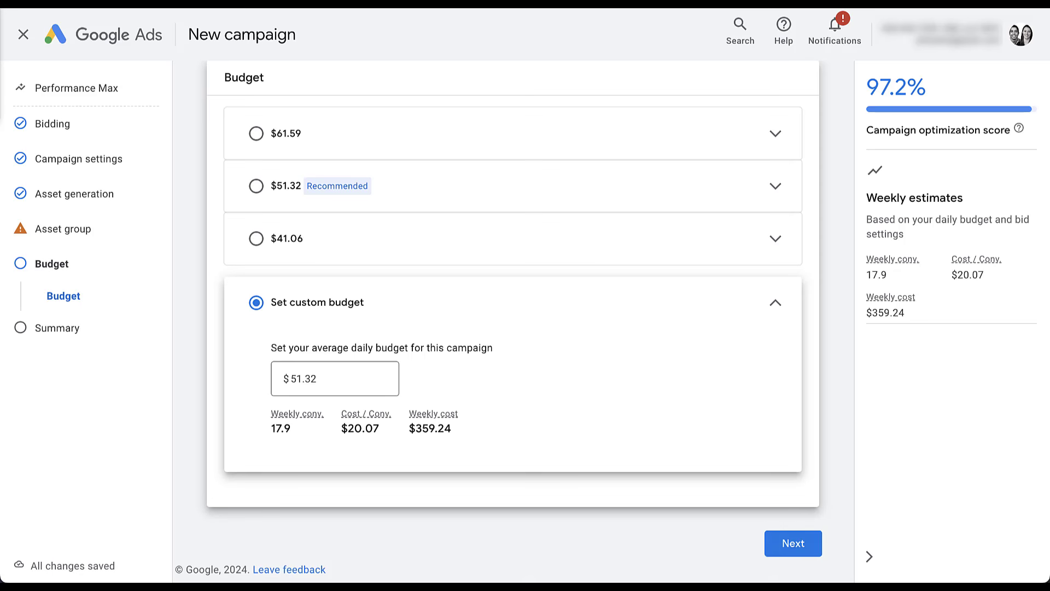
{"action": "left_click", "coordinate": [793, 543]}
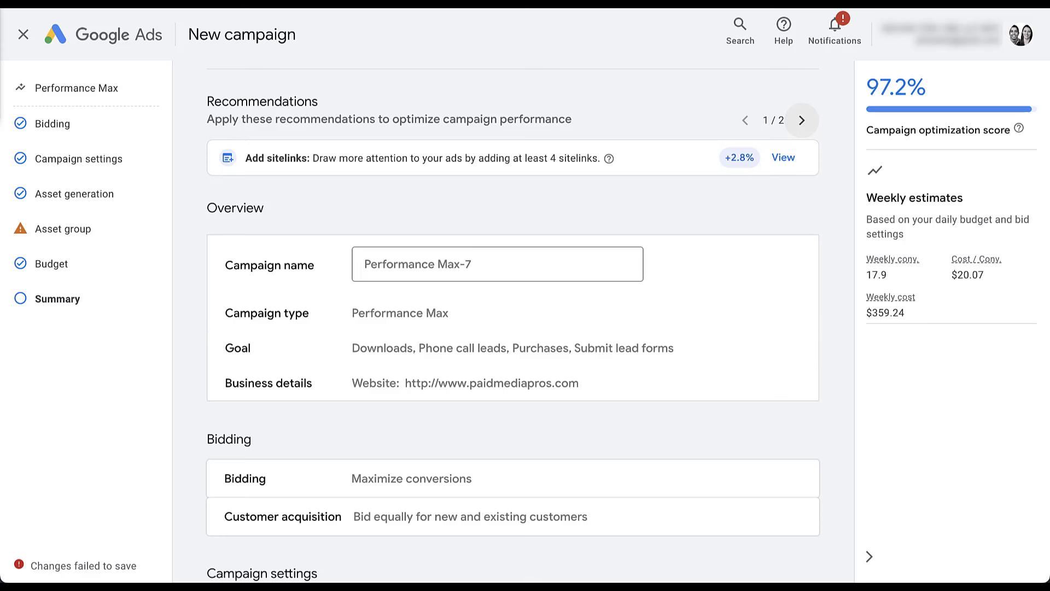
Review the summary's recommendations, overview, bidding, campaign settings and asset group details.
{"action": "left_click", "coordinate": [802, 120]}
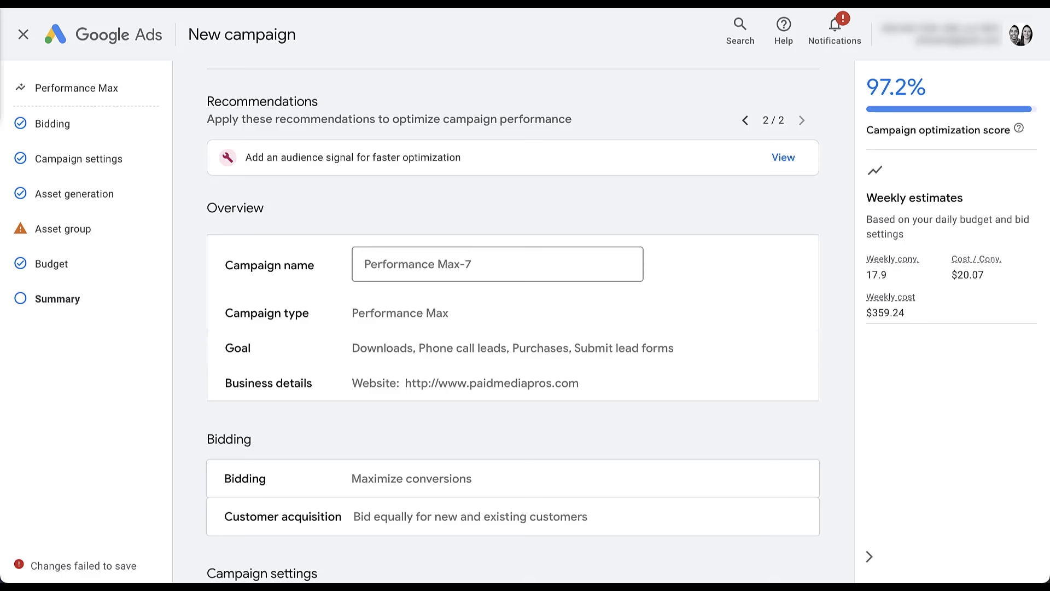
{"action": "scroll", "coordinate": [512, 334], "scroll_direction": "down", "scroll_amount": 3}
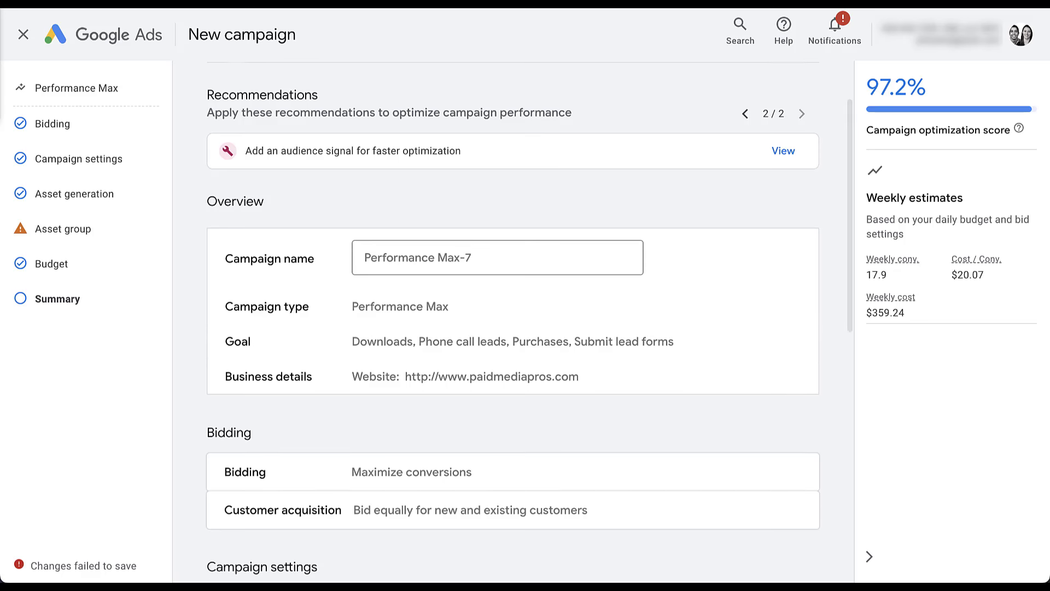
{"action": "scroll", "coordinate": [513, 334], "scroll_direction": "down", "scroll_amount": 3}
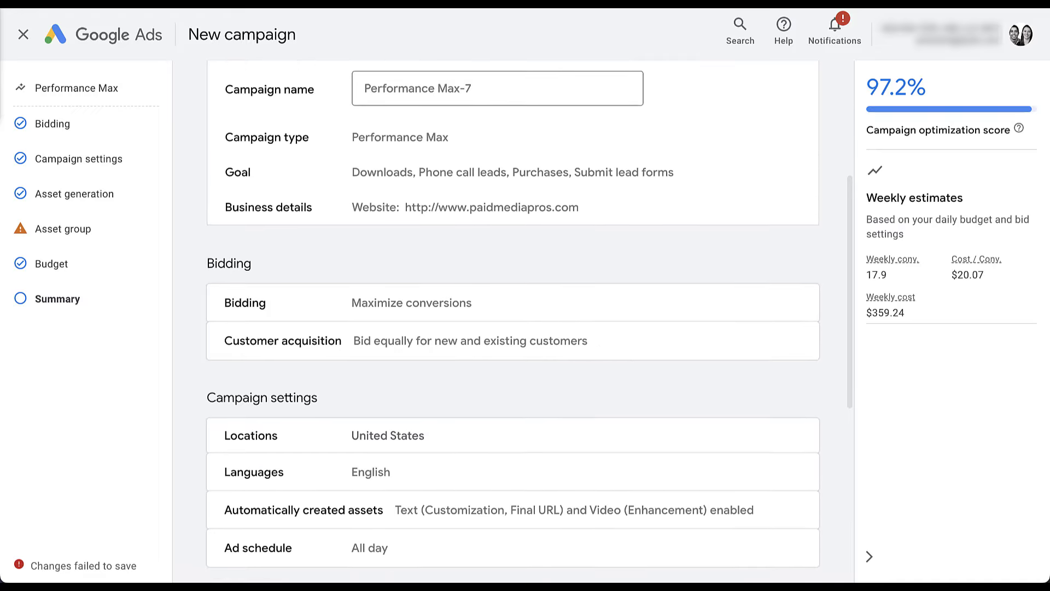
{"action": "scroll", "coordinate": [513, 335], "scroll_direction": "down", "scroll_amount": 4}
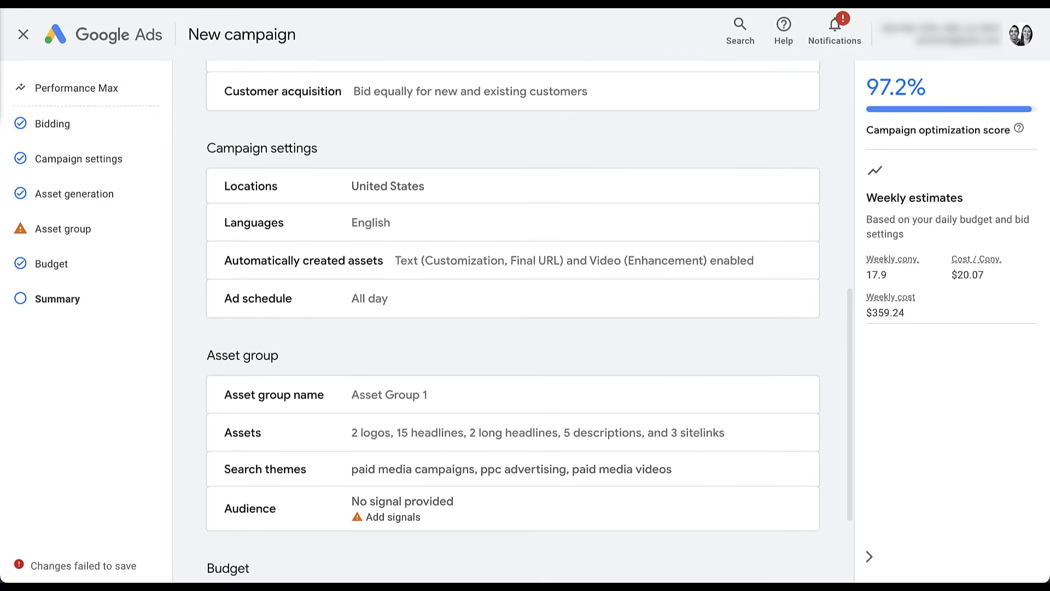